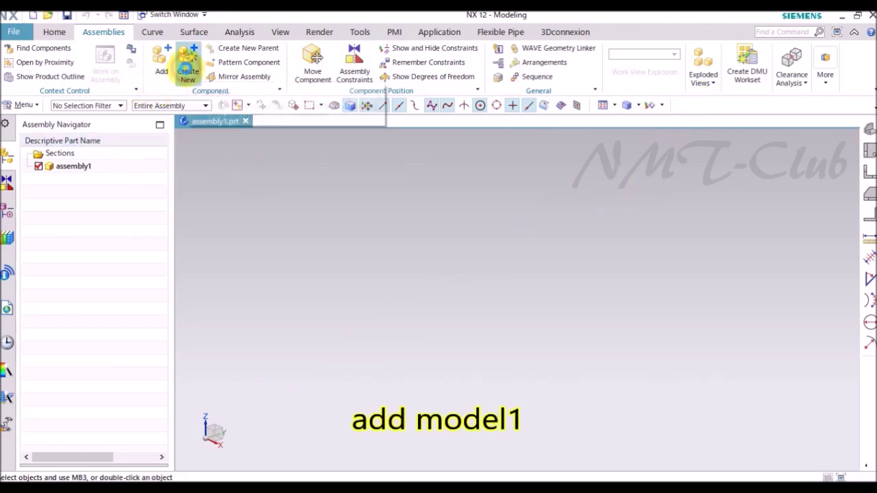
# - Create a new empty model1 component from the Model template and make it the work part
pyautogui.click(188, 73)
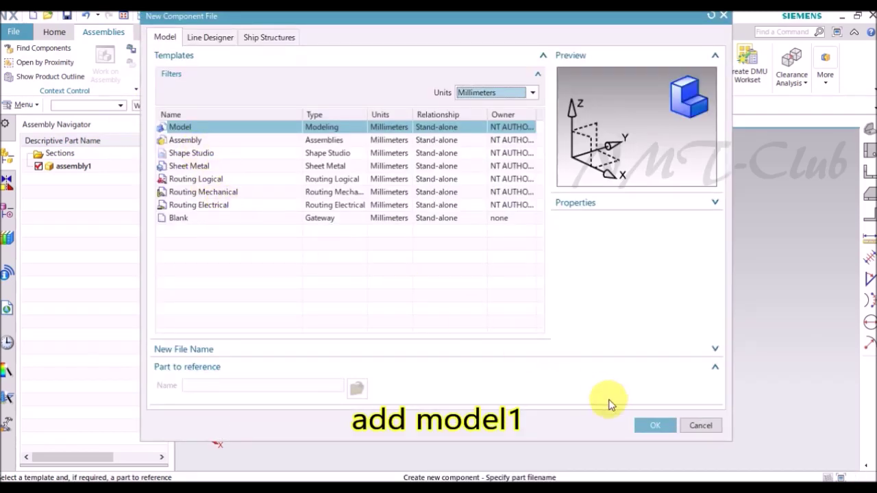
pyautogui.click(656, 426)
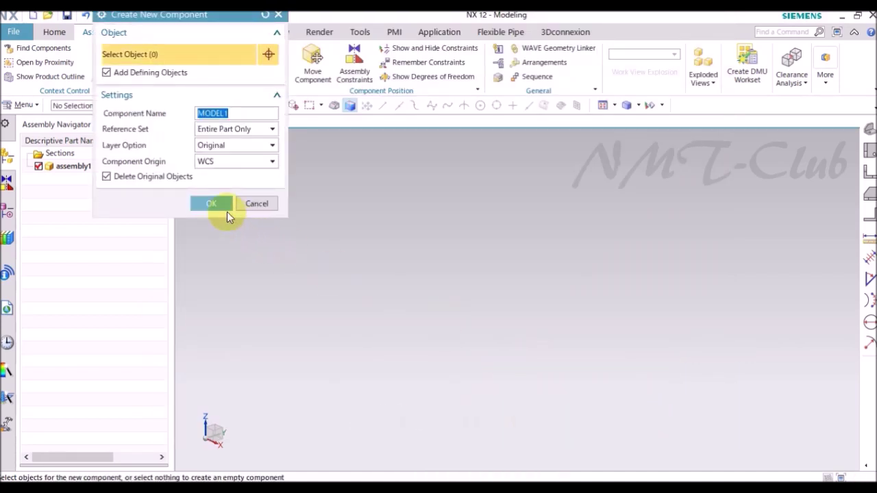
pyautogui.click(216, 202)
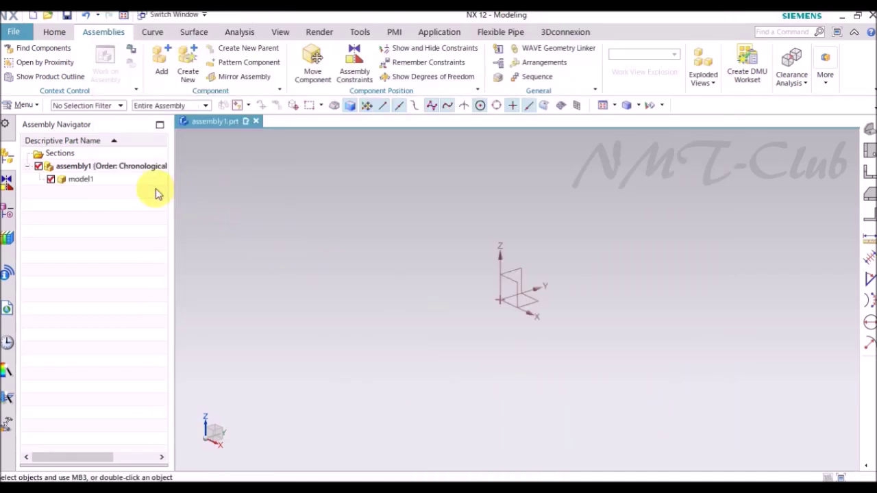
pyautogui.doubleClick(79, 181)
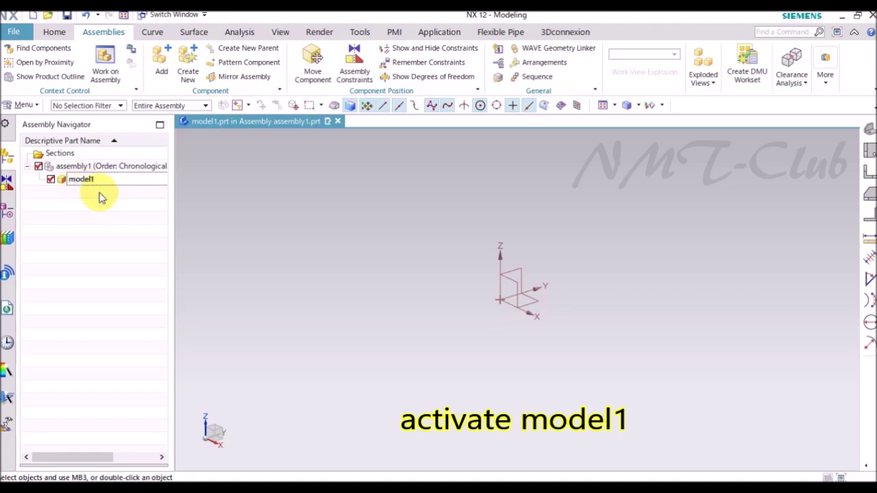
# - Start a Revolve with a new section sketch on the XZ datum plane, oriented along Z
pyautogui.click(54, 32)
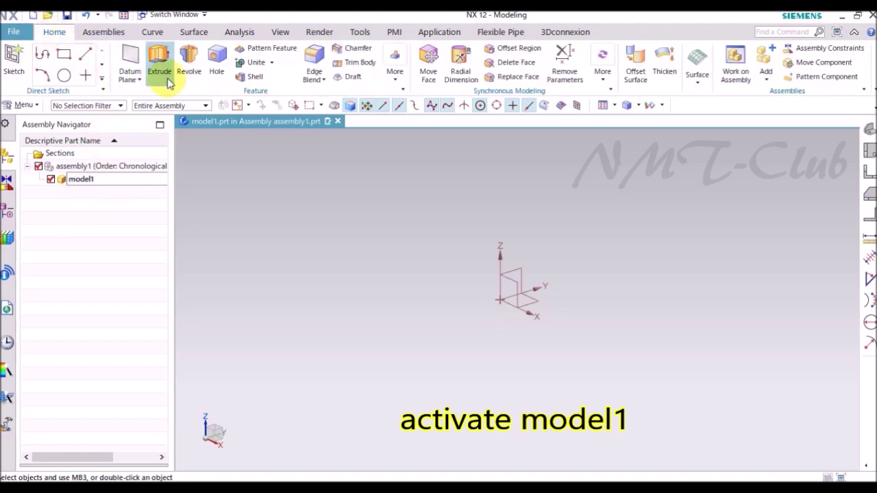
pyautogui.click(189, 68)
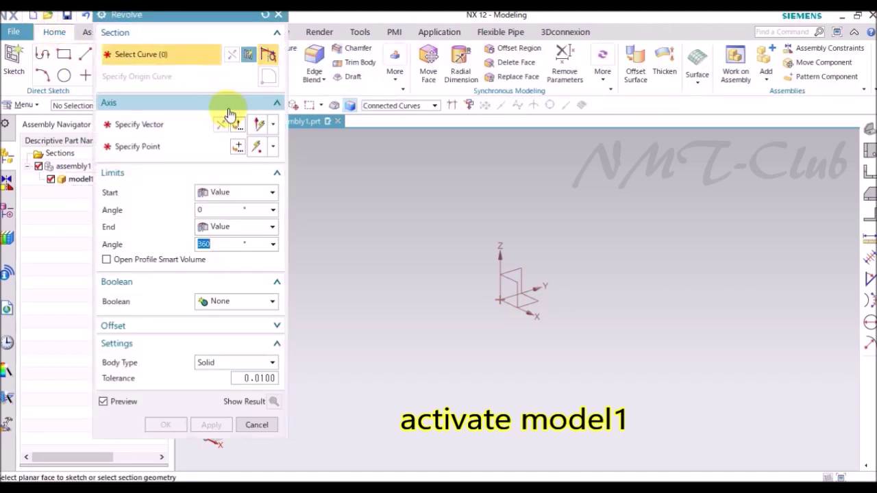
pyautogui.click(252, 55)
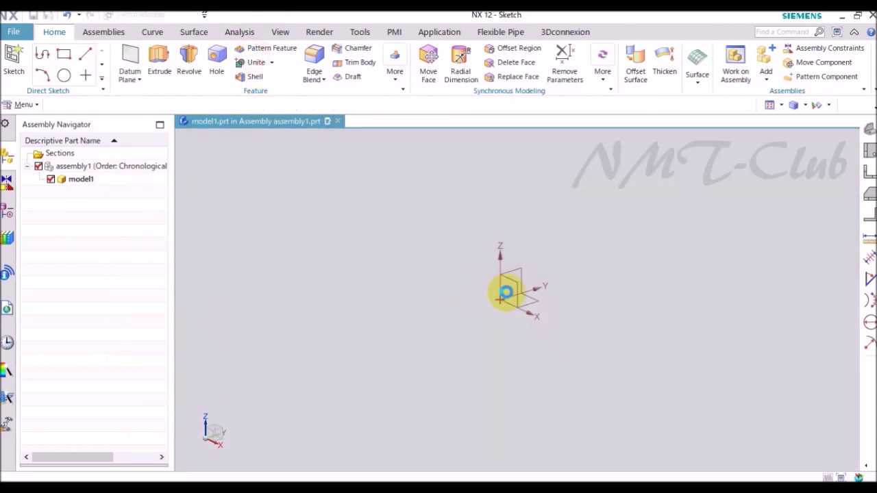
pyautogui.click(528, 280)
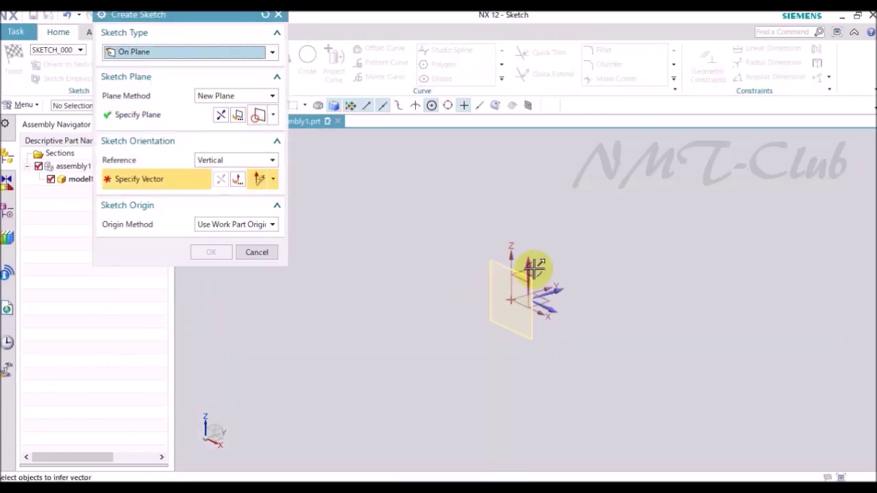
pyautogui.click(535, 268)
pyautogui.click(222, 118)
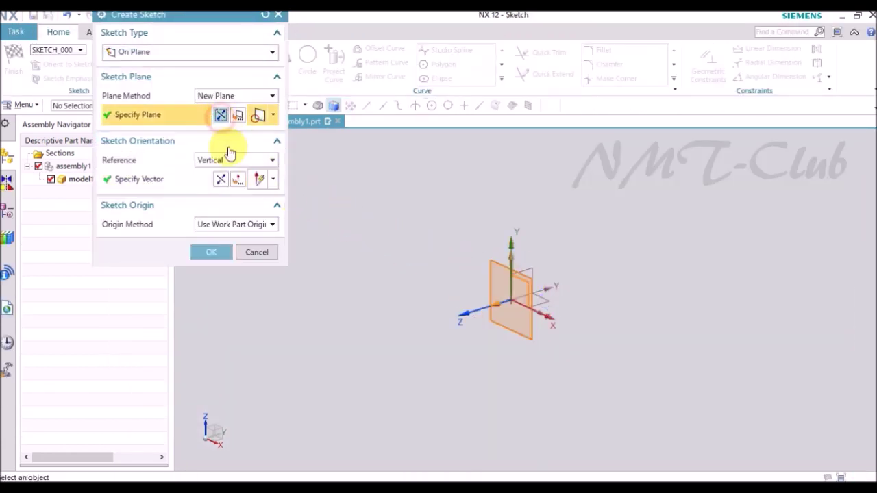
pyautogui.click(214, 252)
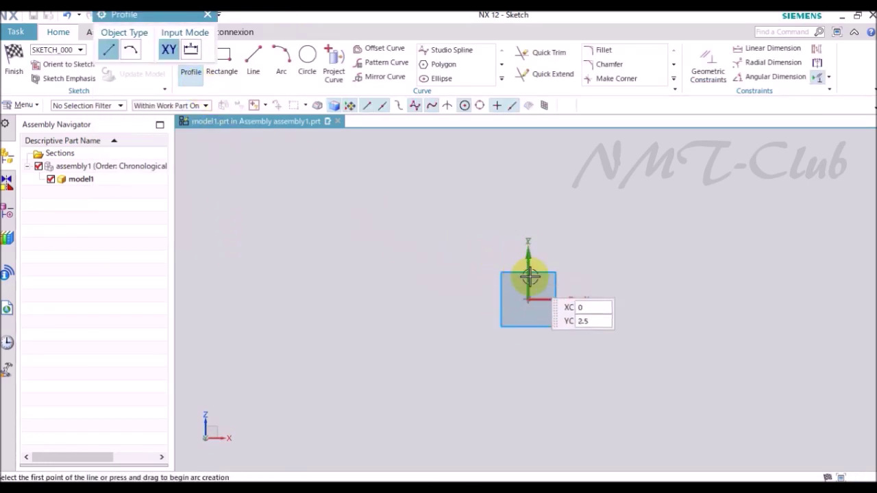
# - Draw a 17 mm horizontal line with its start point constrained onto the Z axis
pyautogui.click(534, 281)
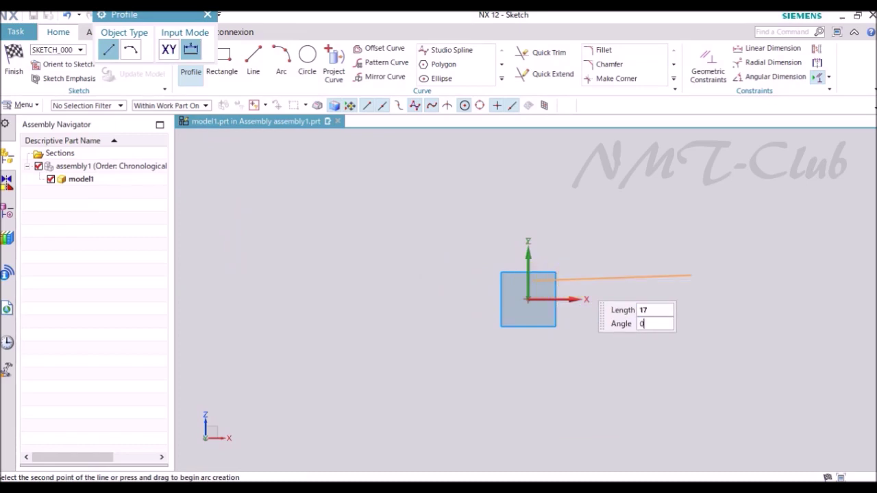
pyautogui.click(580, 290)
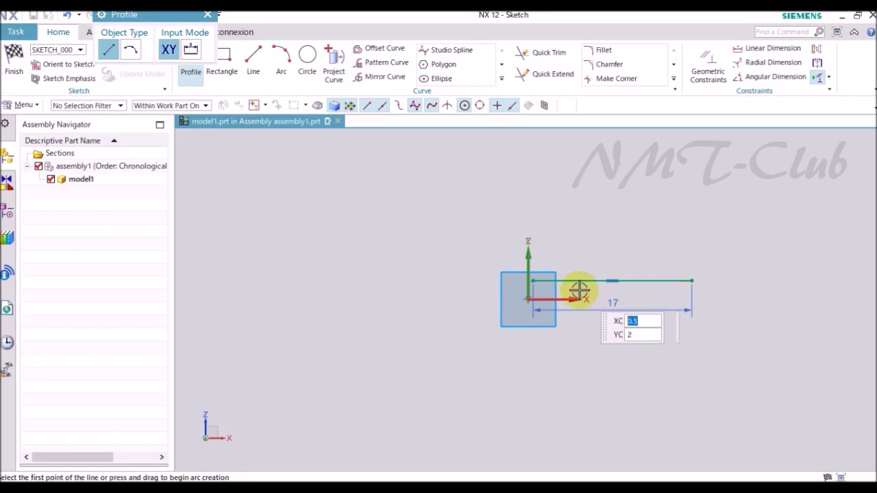
pyautogui.press('Escape')
pyautogui.press('c')
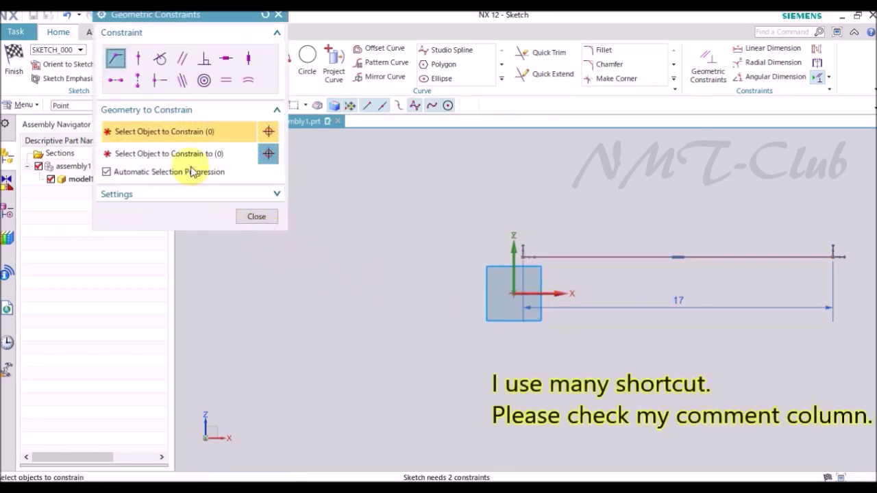
pyautogui.moveTo(164, 16); pyautogui.dragTo(246, 148)
pyautogui.click(220, 212)
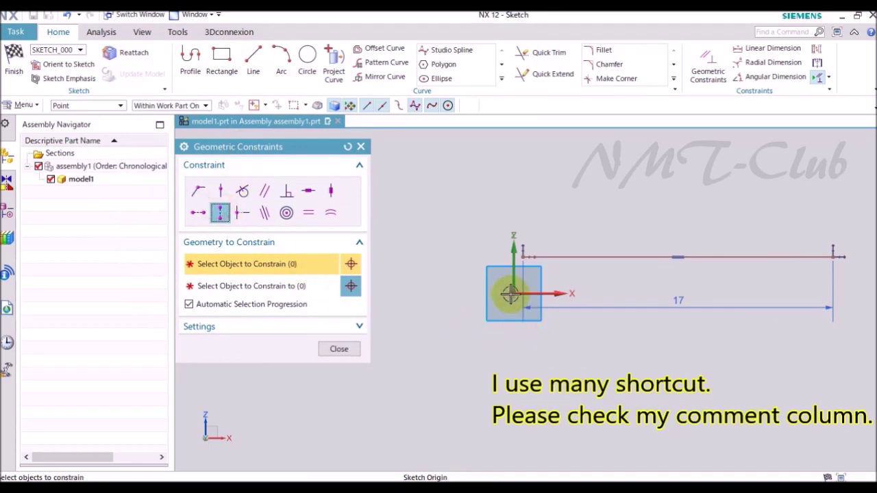
pyautogui.click(511, 294)
pyautogui.click(522, 255)
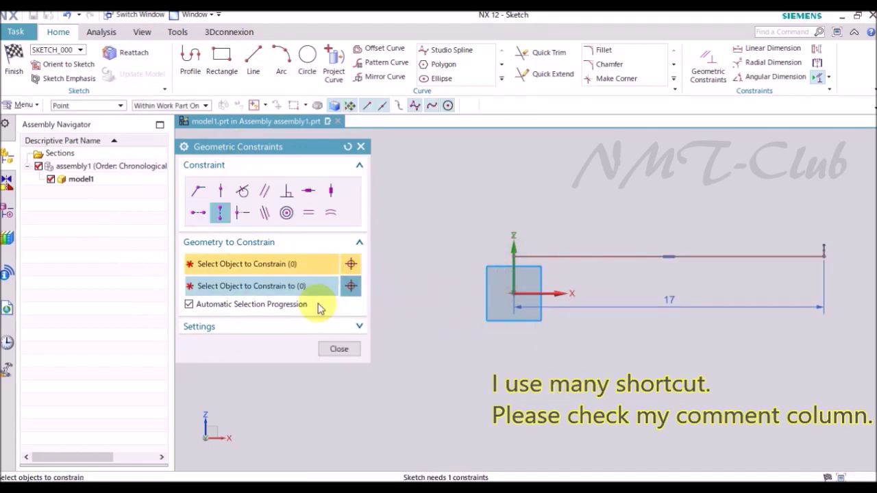
pyautogui.click(340, 349)
# - Dimension the line vertically 2.6 above the sketch origin
pyautogui.press('d')
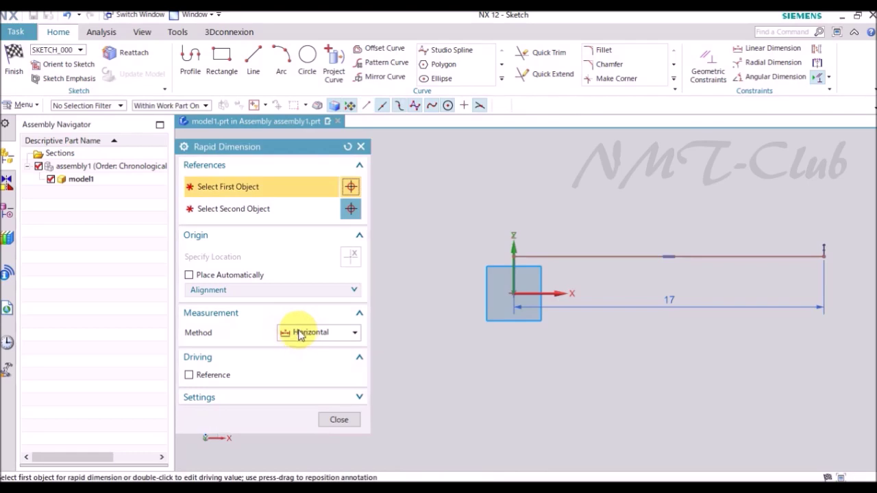
pyautogui.click(302, 335)
pyautogui.click(317, 372)
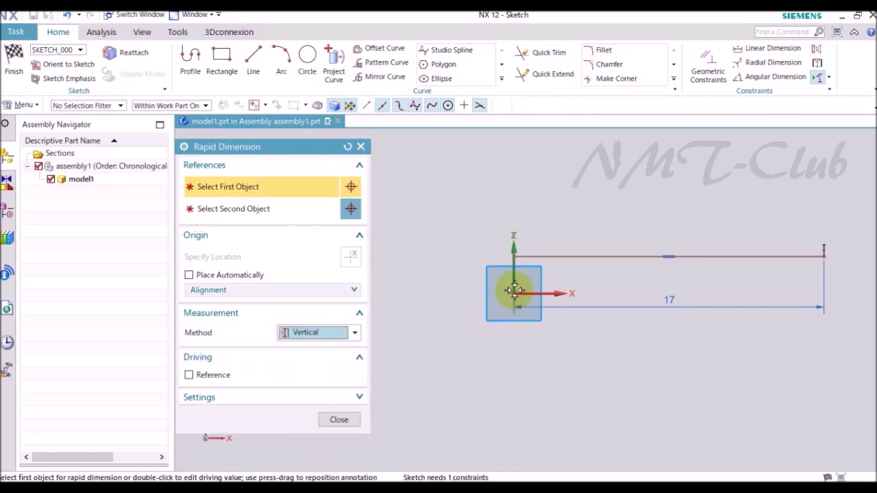
pyautogui.click(529, 291)
pyautogui.click(826, 255)
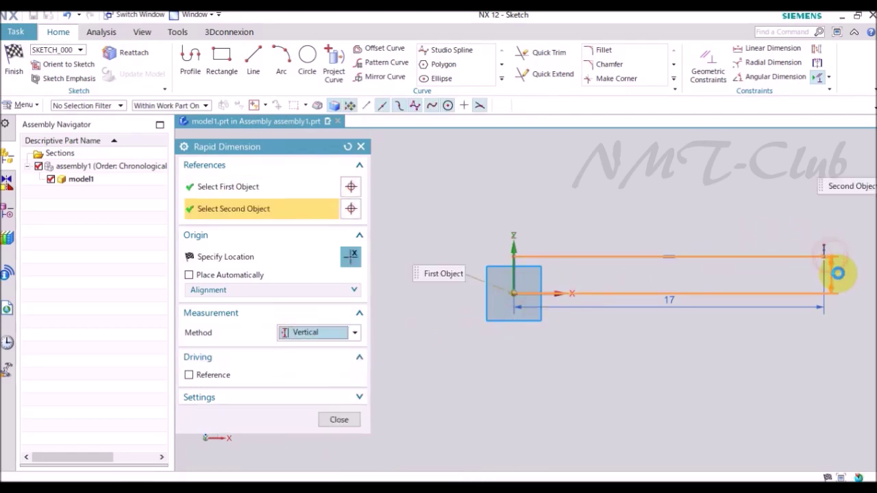
pyautogui.click(842, 274)
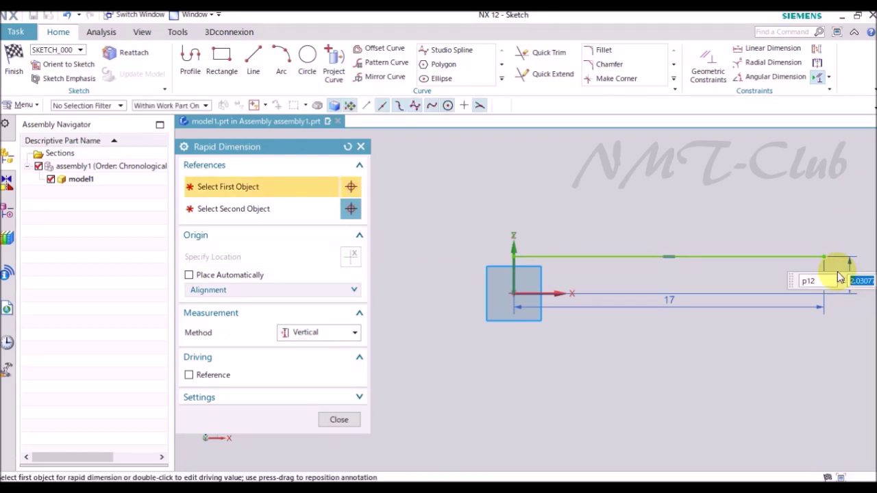
pyautogui.write('2.6')
pyautogui.press('Return')
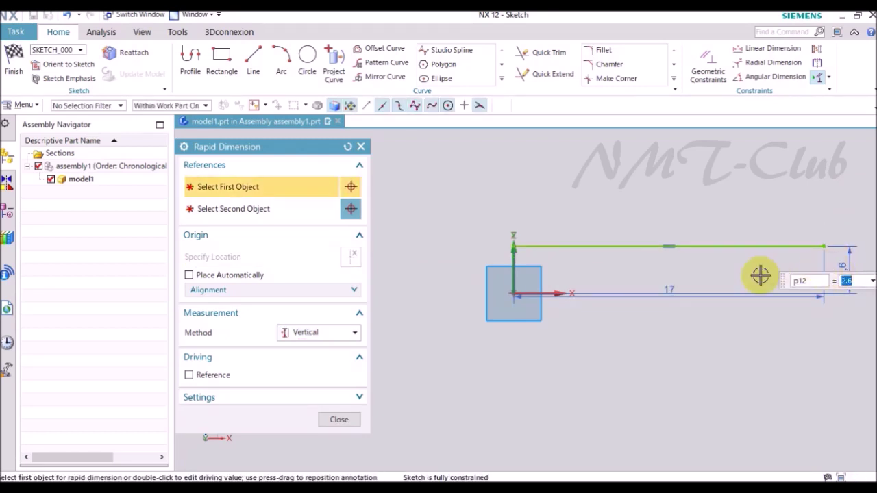
pyautogui.click(340, 420)
pyautogui.click(191, 58)
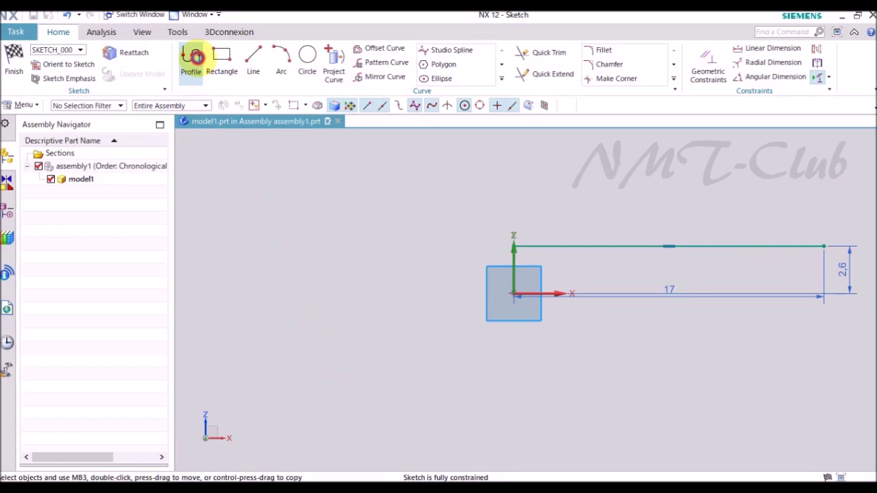
# - Draw three leftward steps, a bottom edge and a right edge closing at the 17 line's end
pyautogui.click(516, 243)
pyautogui.scroll(-2, 510, 185)
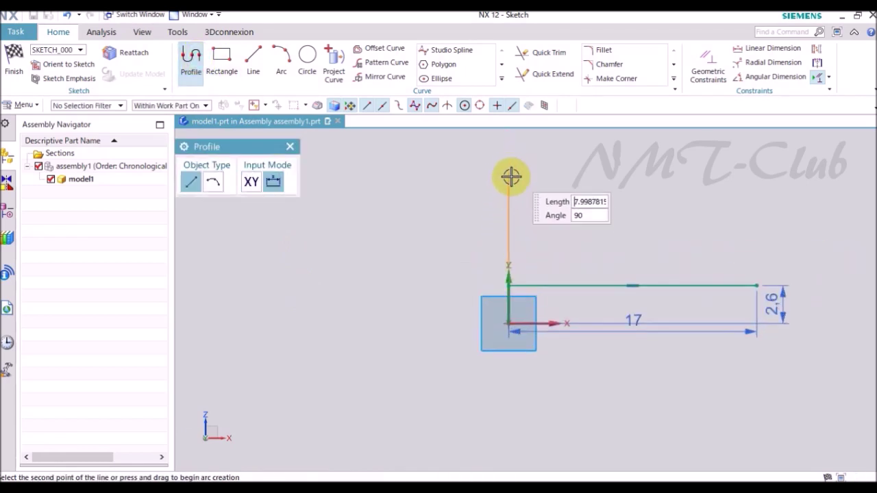
pyautogui.click(473, 177)
pyautogui.click(472, 231)
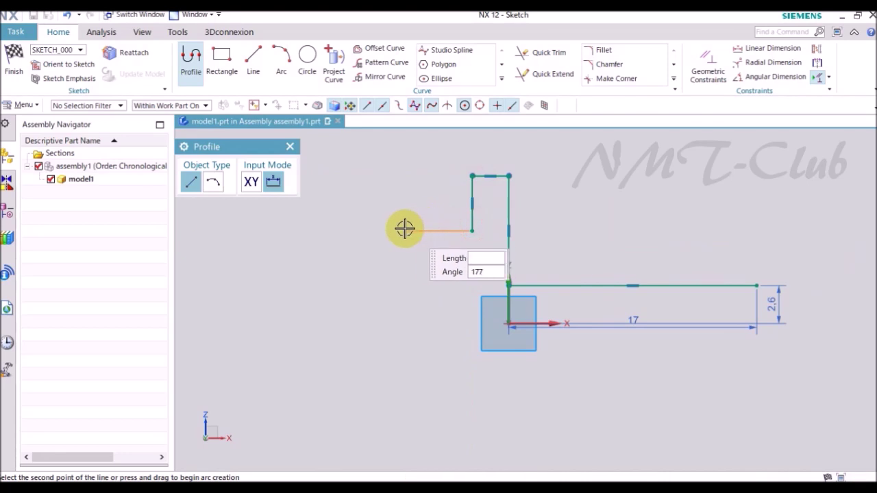
pyautogui.click(399, 231)
pyautogui.click(399, 267)
pyautogui.click(333, 267)
pyautogui.click(333, 398)
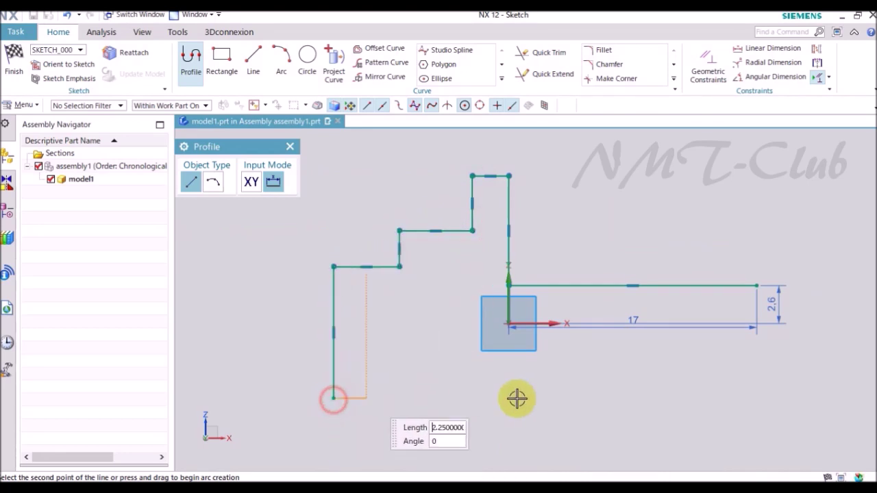
pyautogui.click(772, 396)
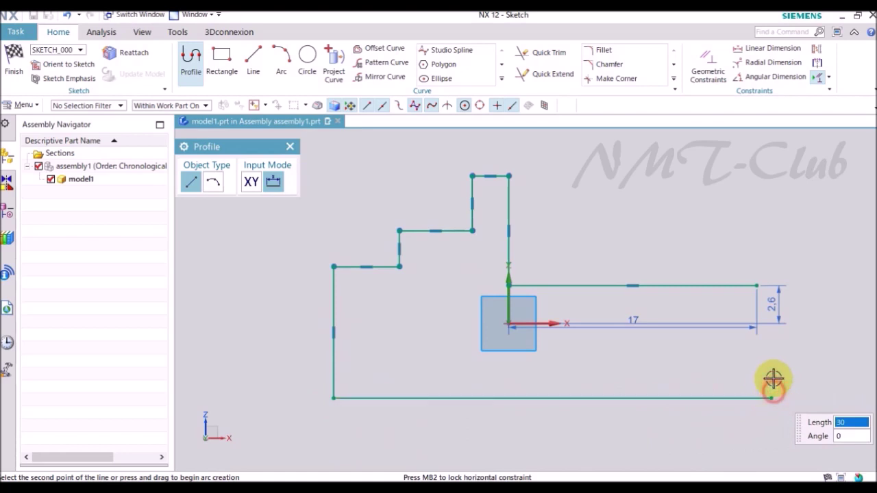
pyautogui.click(757, 287)
pyautogui.press('Escape')
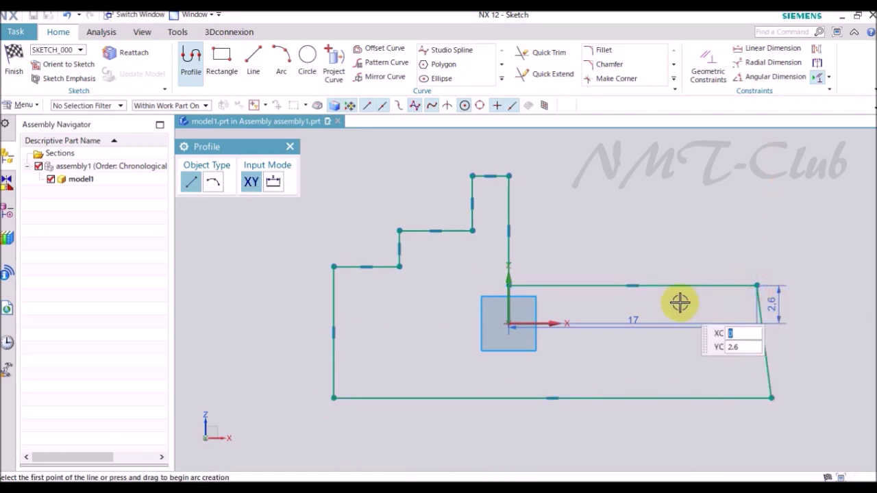
pyautogui.press('Escape')
# - Constrain the closing right edge Vertical and put the sketch origin on the bottom edge
pyautogui.press('c')
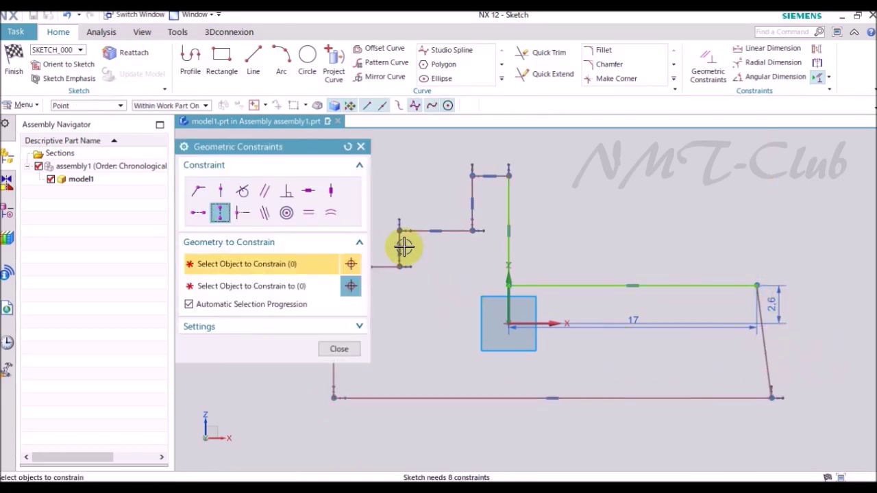
pyautogui.click(331, 192)
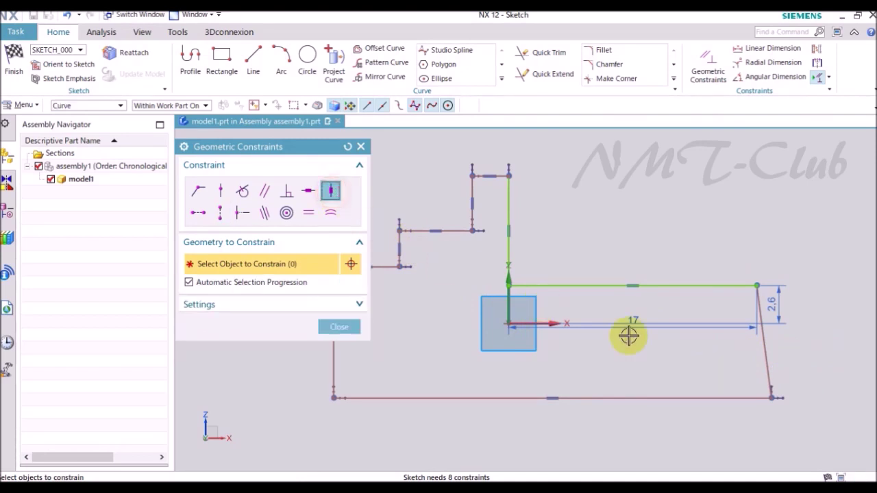
pyautogui.click(768, 357)
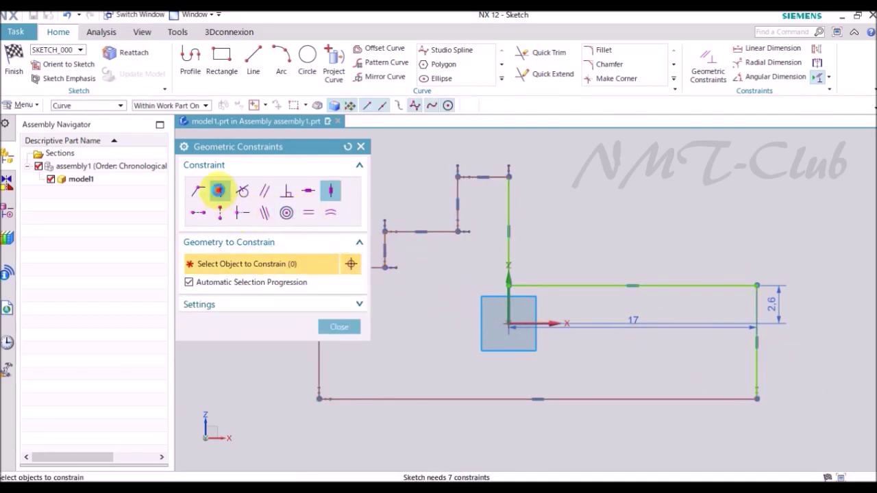
pyautogui.click(218, 191)
pyautogui.click(508, 323)
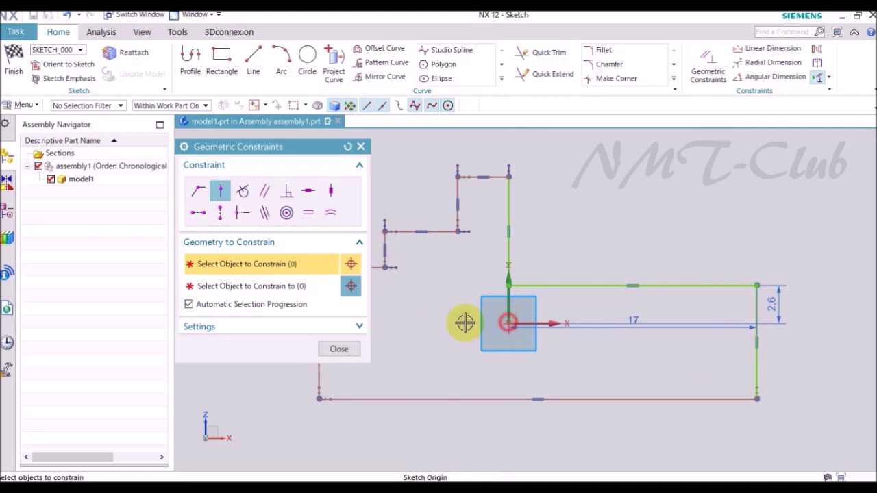
pyautogui.click(496, 399)
pyautogui.click(340, 349)
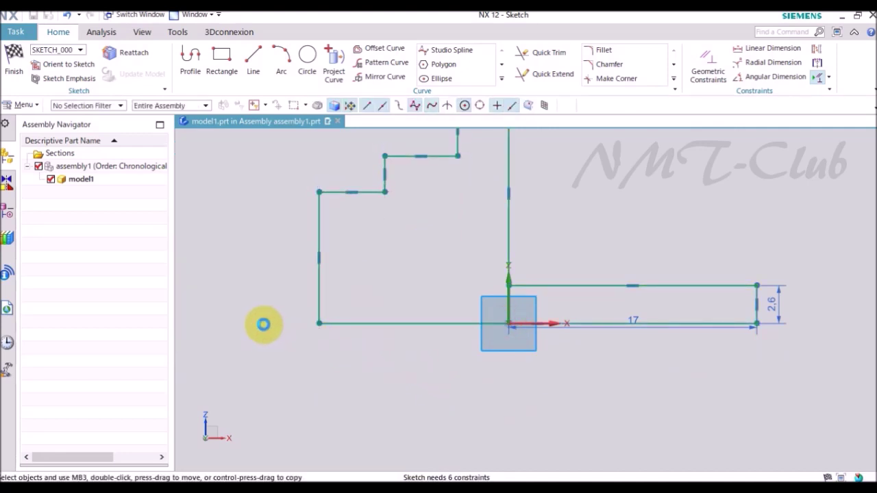
# - Add vertical step heights of 4.8, 5.8 and 8 to the profile
pyautogui.press('d')
pyautogui.scroll(-1, 702, 335)
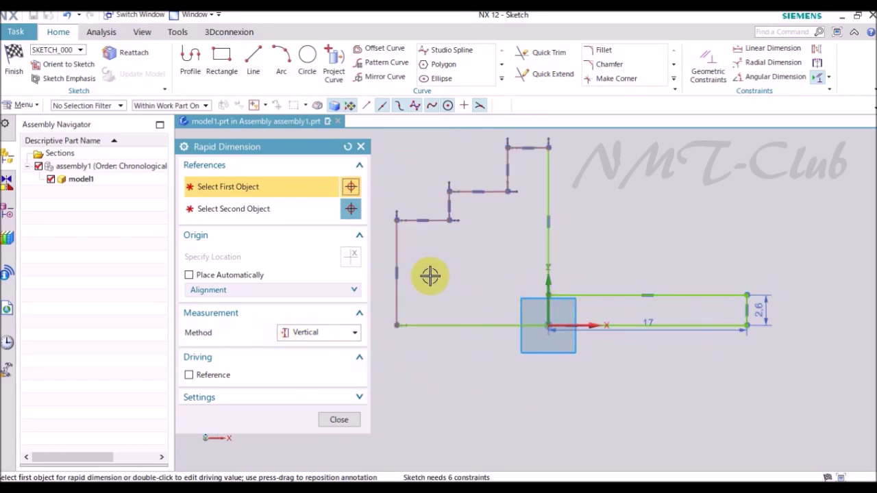
pyautogui.click(390, 294)
pyautogui.scroll(-4, 513, 298)
pyautogui.scroll(3, 452, 300)
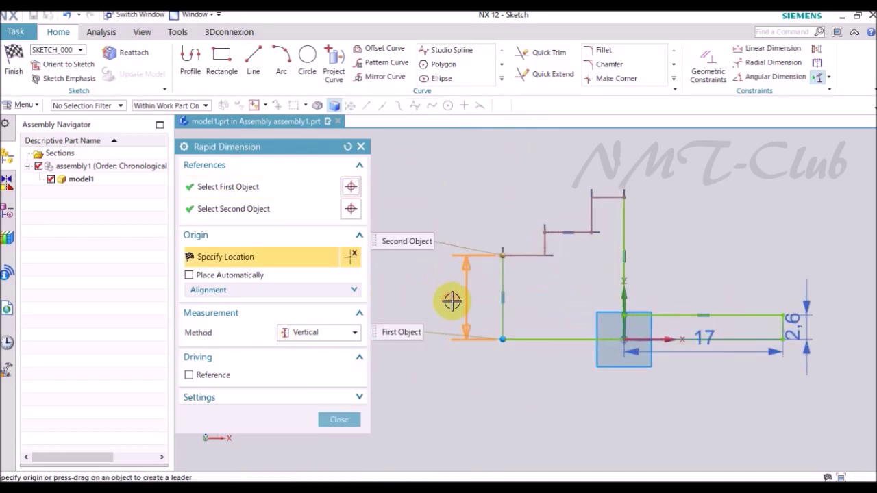
pyautogui.click(453, 300)
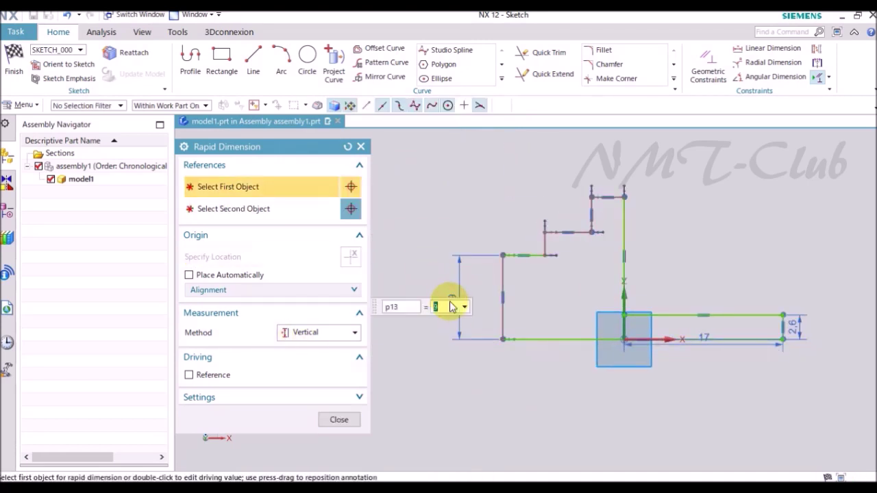
pyautogui.write('4.8')
pyautogui.press('Return')
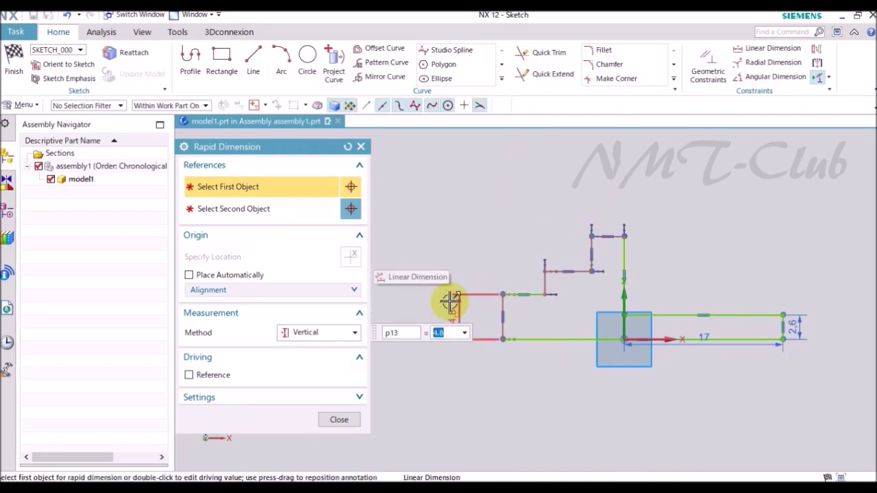
pyautogui.click(539, 270)
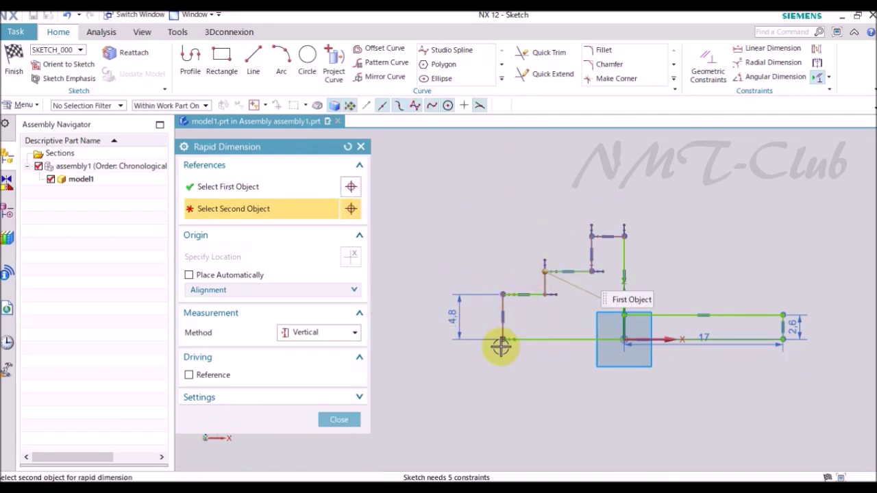
pyautogui.click(500, 340)
pyautogui.click(429, 313)
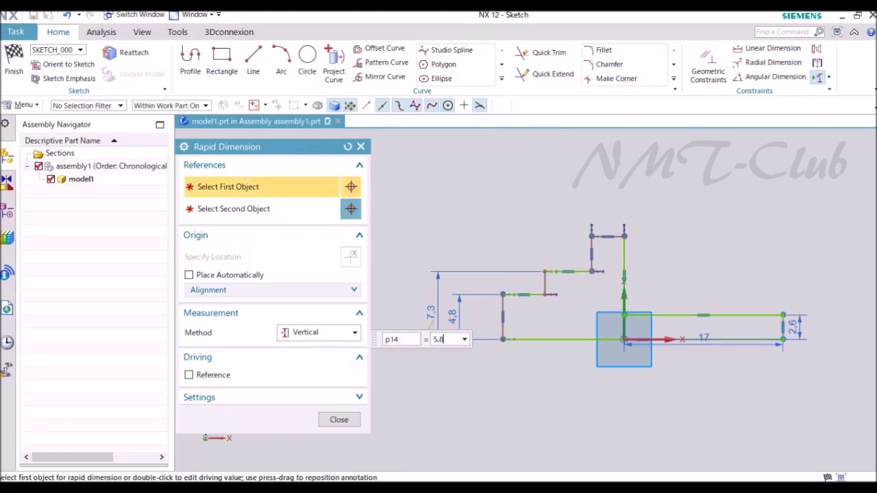
pyautogui.write('8')
pyautogui.press('Return')
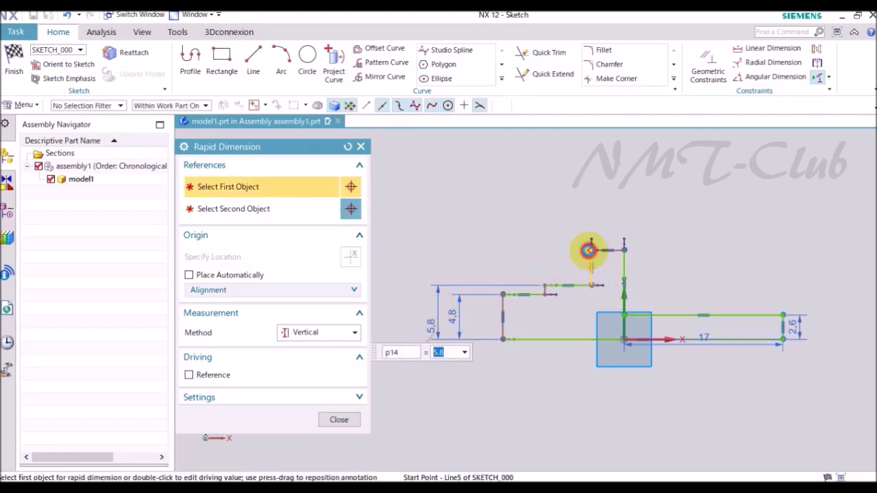
pyautogui.click(590, 250)
pyautogui.click(505, 338)
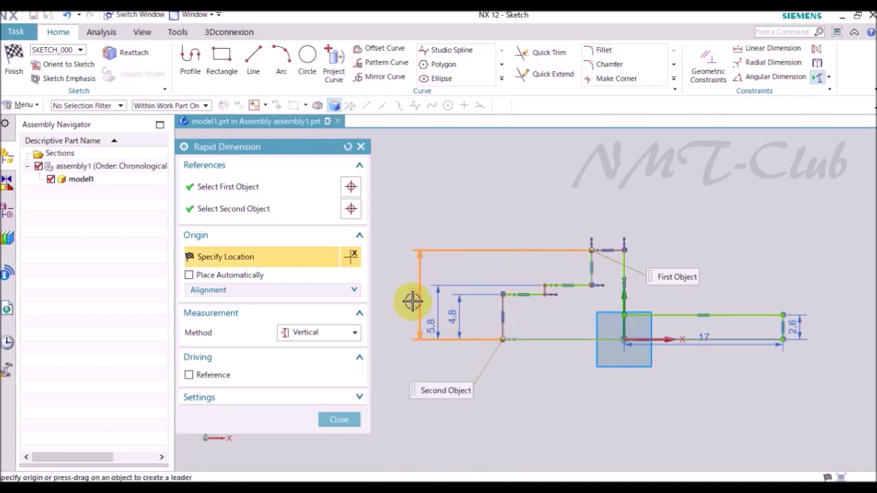
pyautogui.click(413, 301)
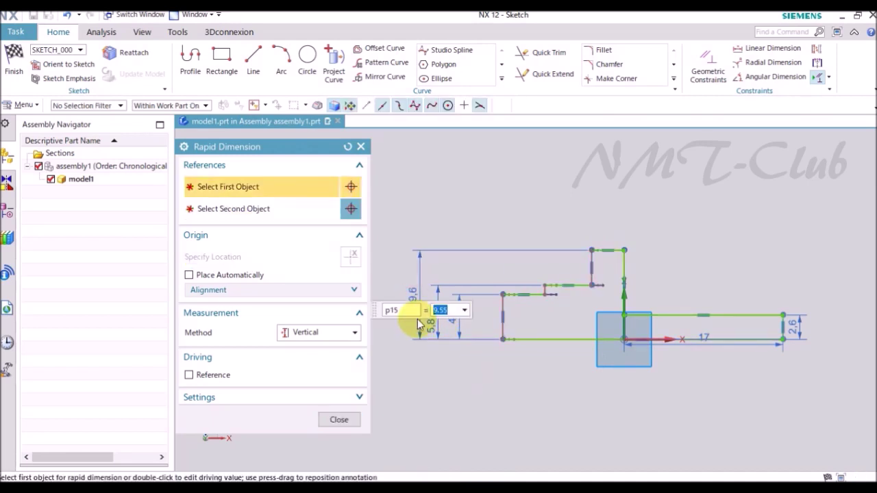
pyautogui.write('8')
pyautogui.press('Return')
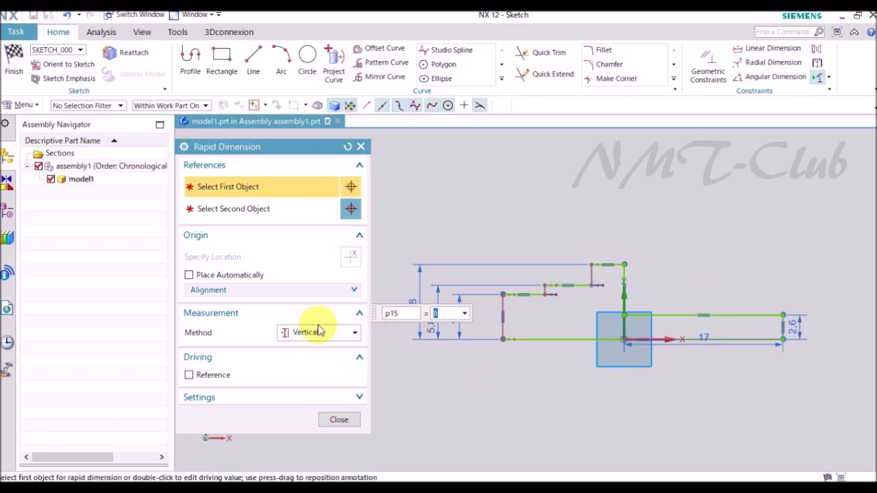
# - Add horizontal step widths of 3.2, 8.2 and 11.2 to the profile
pyautogui.click(318, 331)
pyautogui.click(311, 361)
pyautogui.scroll(3, 604, 264)
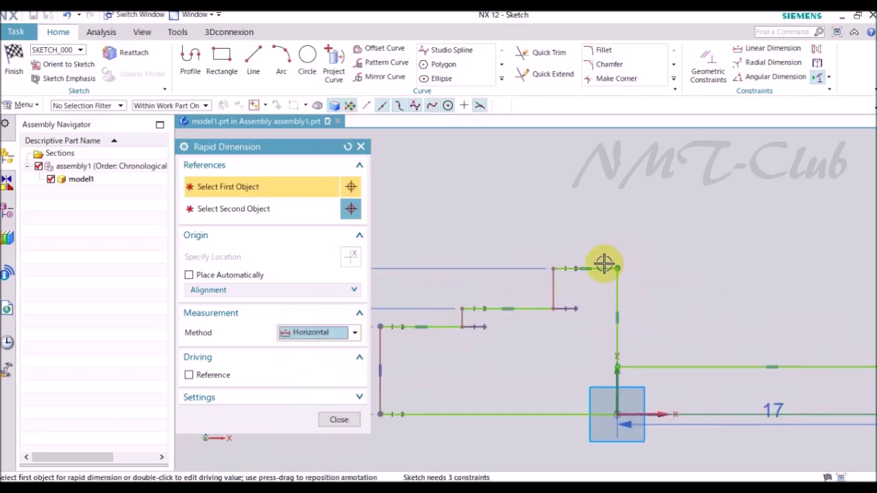
pyautogui.click(598, 267)
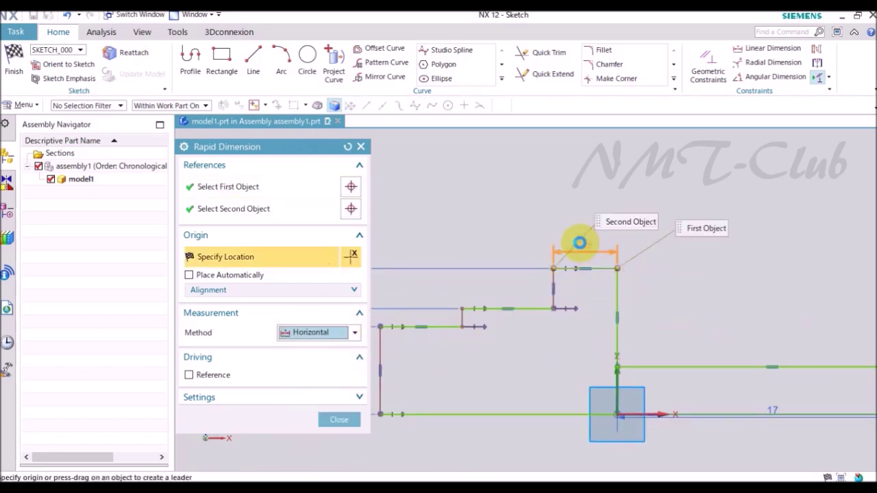
pyautogui.click(617, 255)
pyautogui.write('3.2')
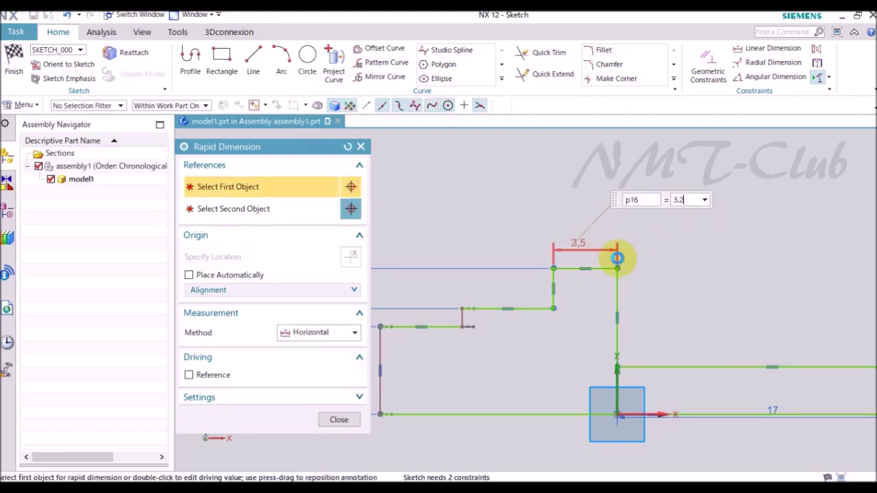
pyautogui.press('Return')
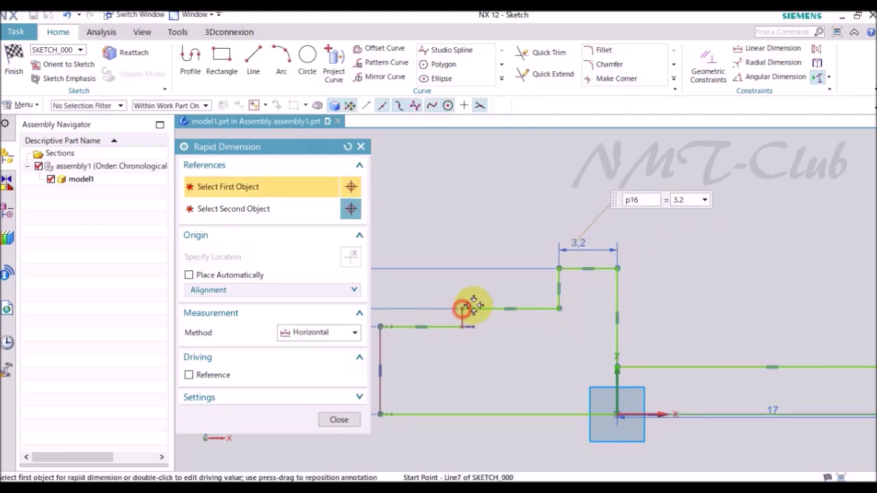
pyautogui.click(464, 308)
pyautogui.click(616, 268)
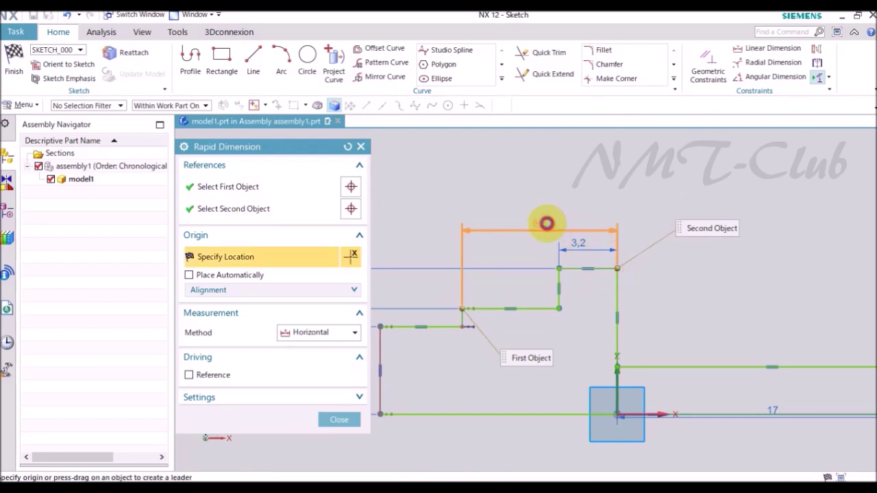
pyautogui.click(546, 223)
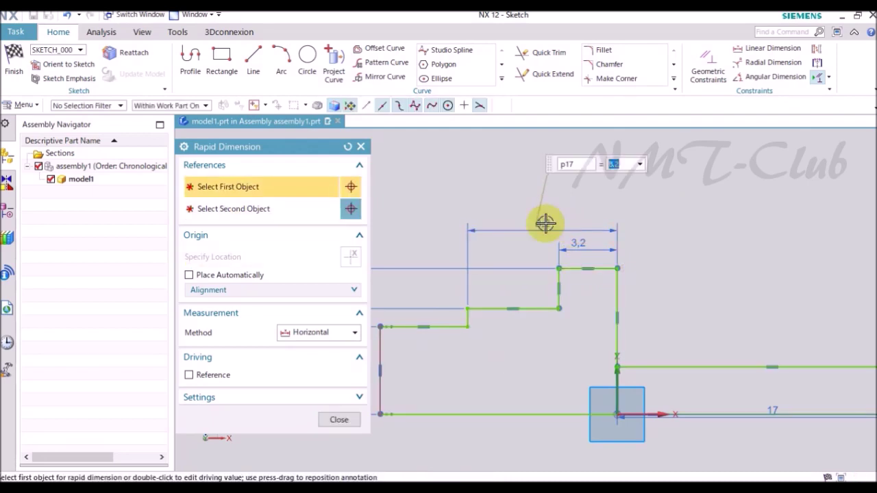
pyautogui.click(382, 327)
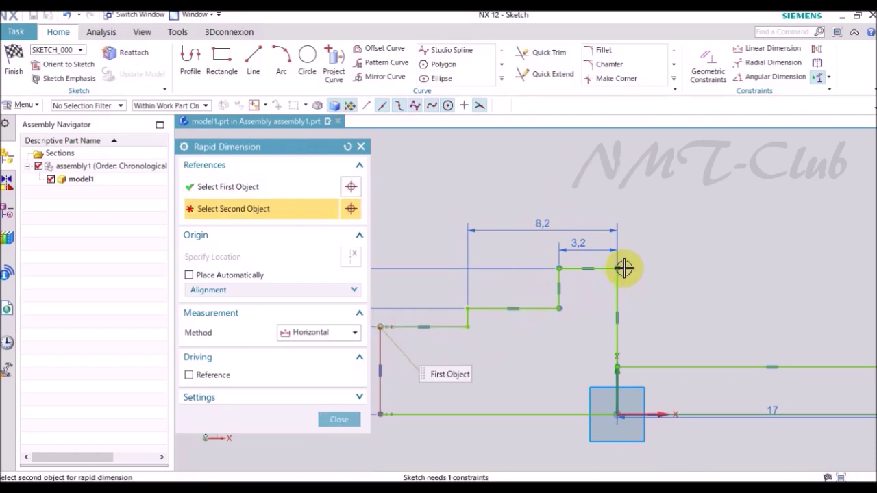
pyautogui.click(597, 256)
pyautogui.click(499, 200)
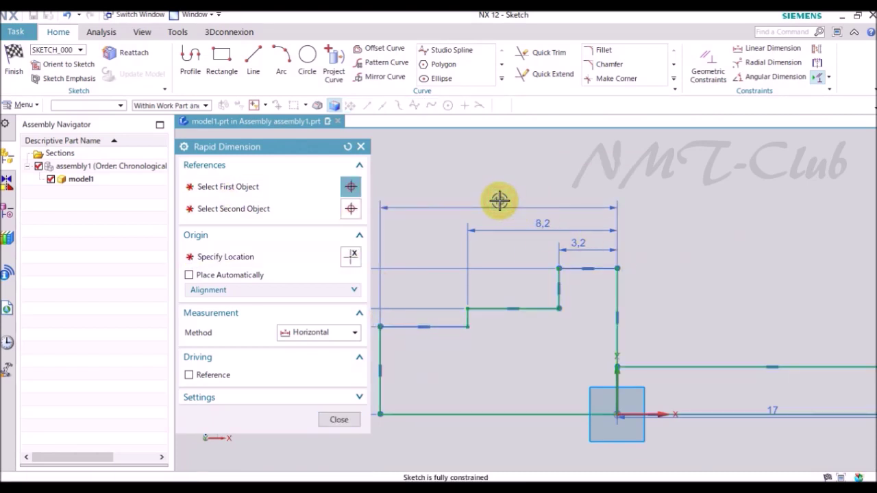
pyautogui.write('11,2')
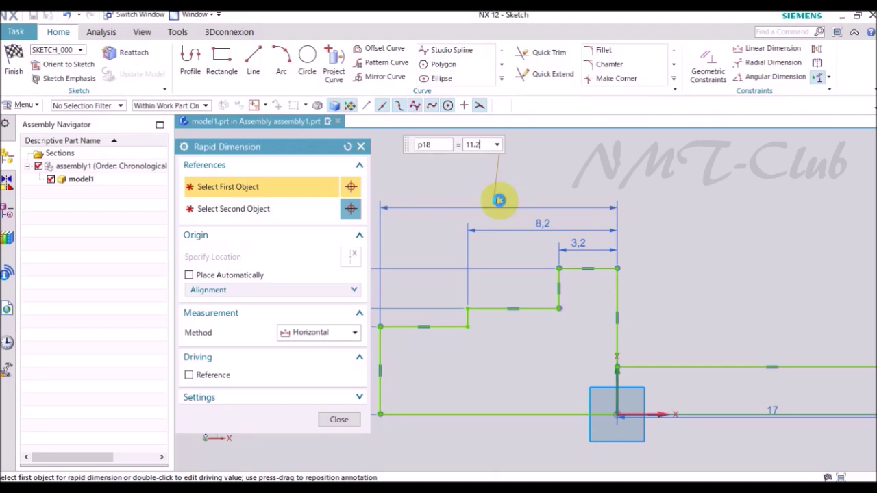
pyautogui.press('Return')
pyautogui.click(346, 418)
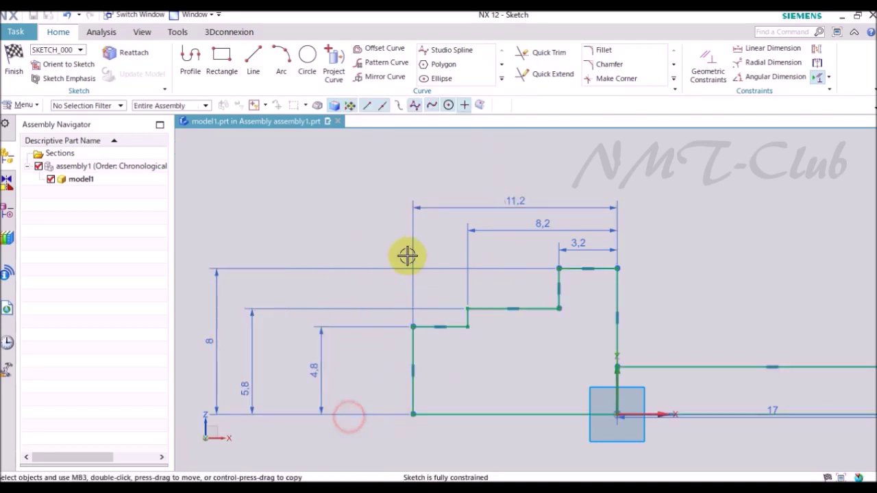
# - Finish the sketch, revolve it 360° about the X axis through the origin, and save
pyautogui.scroll(-3, 372, 236)
pyautogui.rightClick(602, 207)
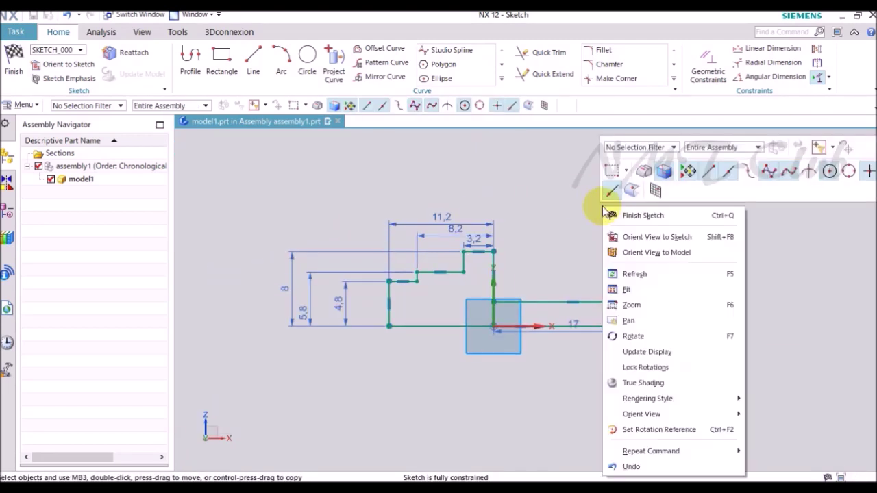
pyautogui.click(619, 217)
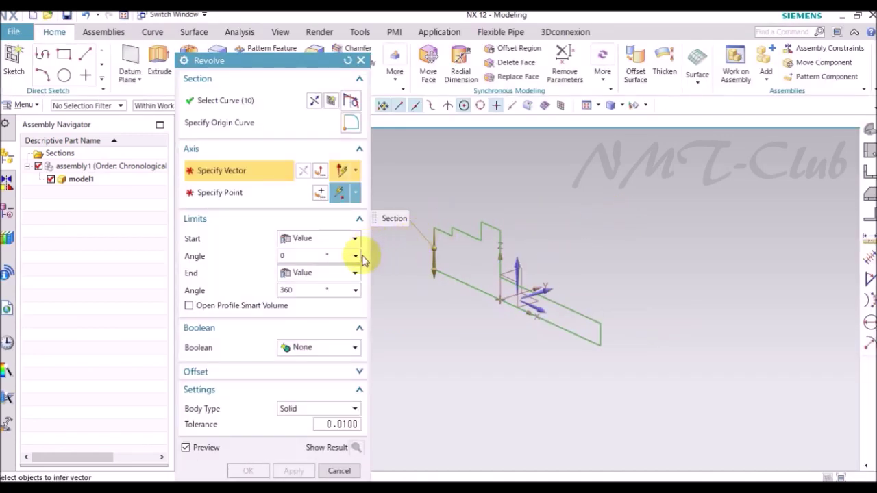
pyautogui.click(533, 311)
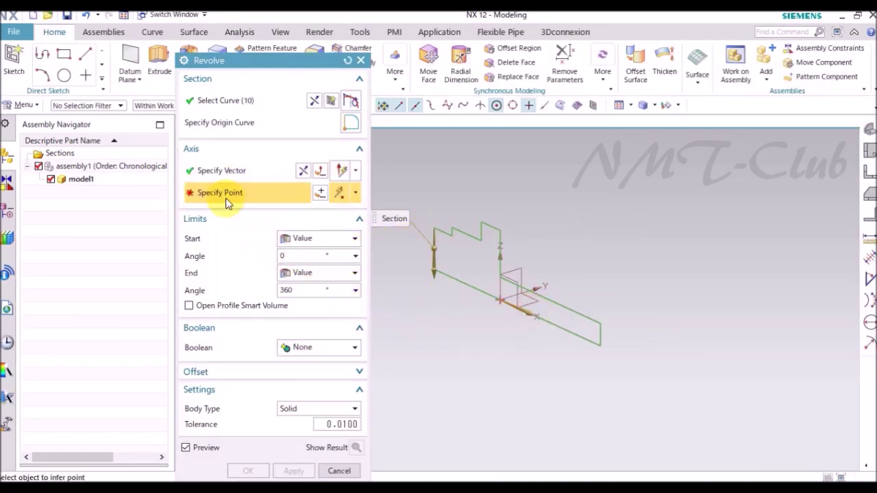
pyautogui.scroll(2, 425, 301)
pyautogui.click(514, 299)
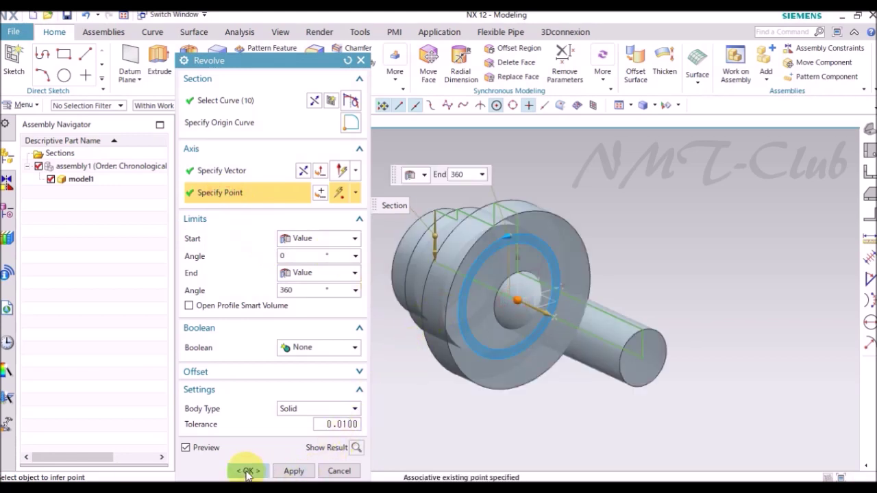
pyautogui.click(248, 471)
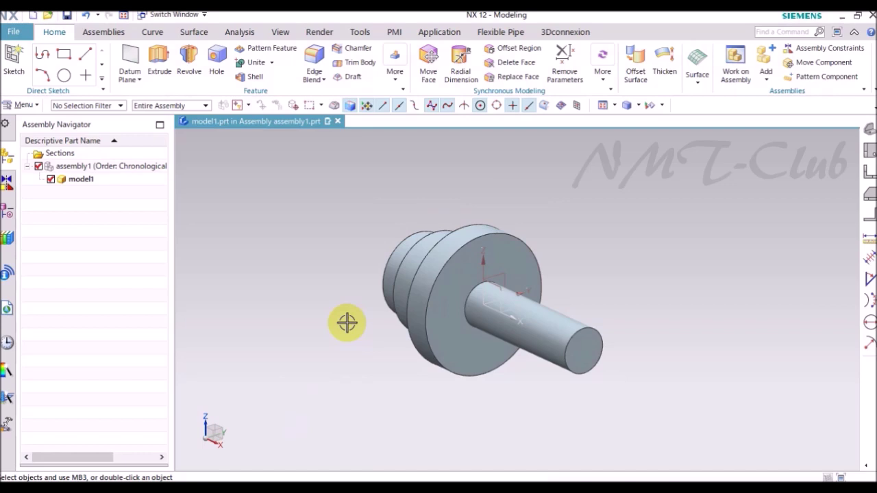
pyautogui.click(66, 14)
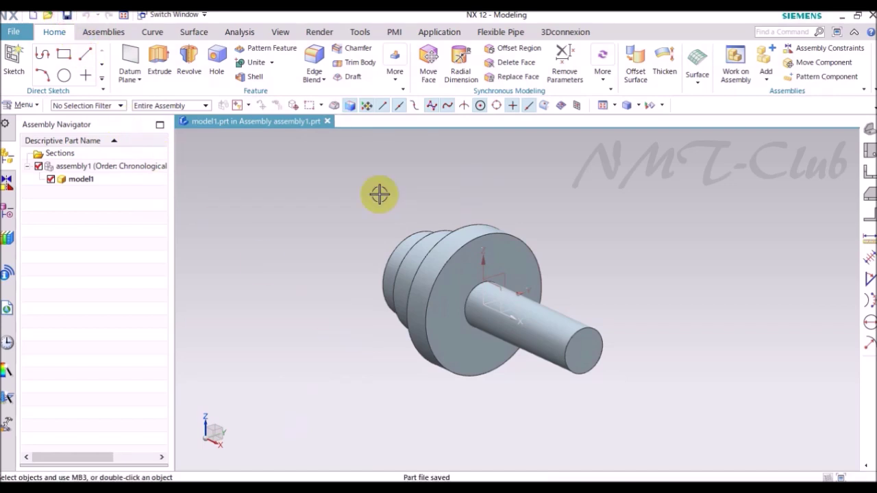
# - Start an Extrude with a new section sketch on the large flange face
pyautogui.click(159, 60)
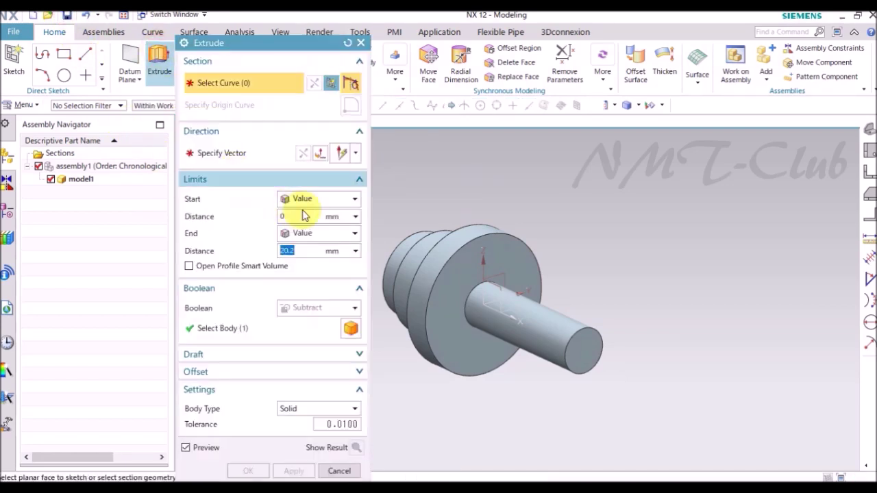
pyautogui.click(329, 82)
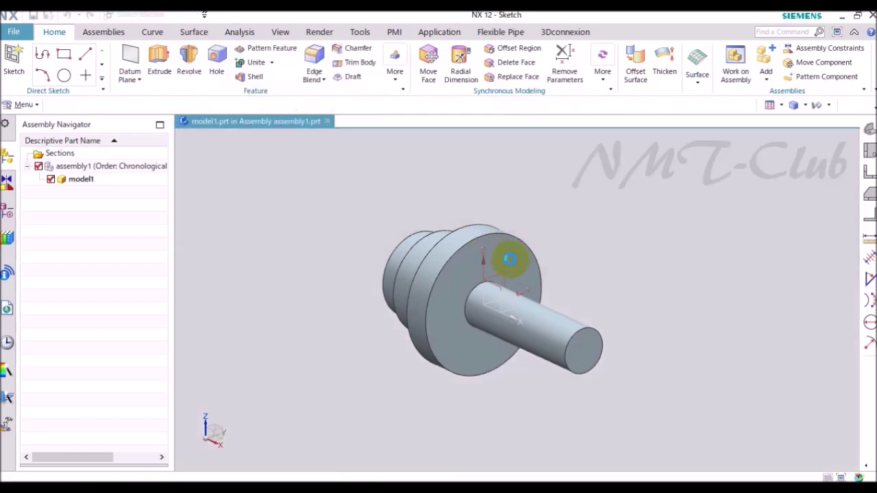
pyautogui.click(517, 251)
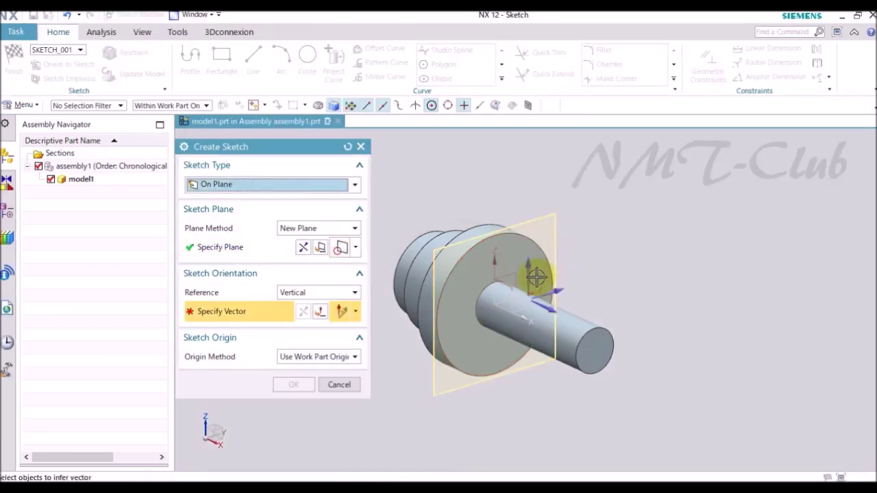
pyautogui.click(511, 302)
pyautogui.click(305, 388)
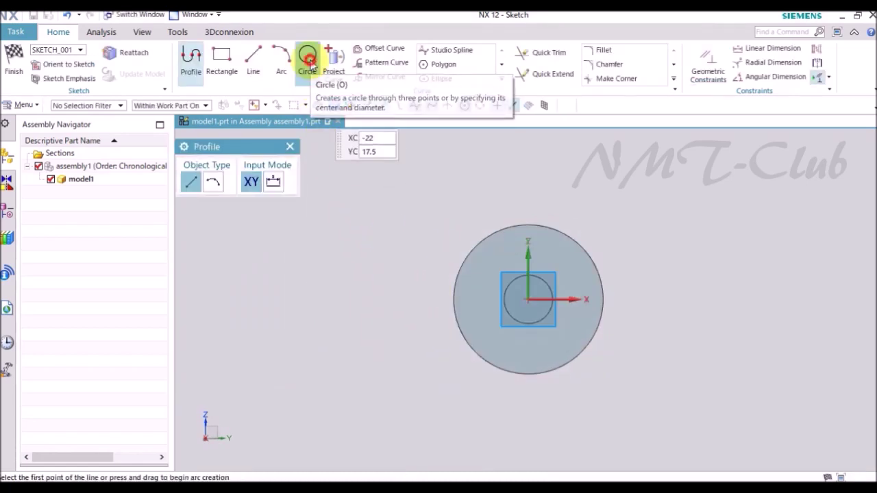
pyautogui.click(309, 61)
# - Draw a circle centred on the origin and dimension its radius to 9.9
pyautogui.click(574, 245)
pyautogui.click(588, 207)
pyautogui.press('Escape')
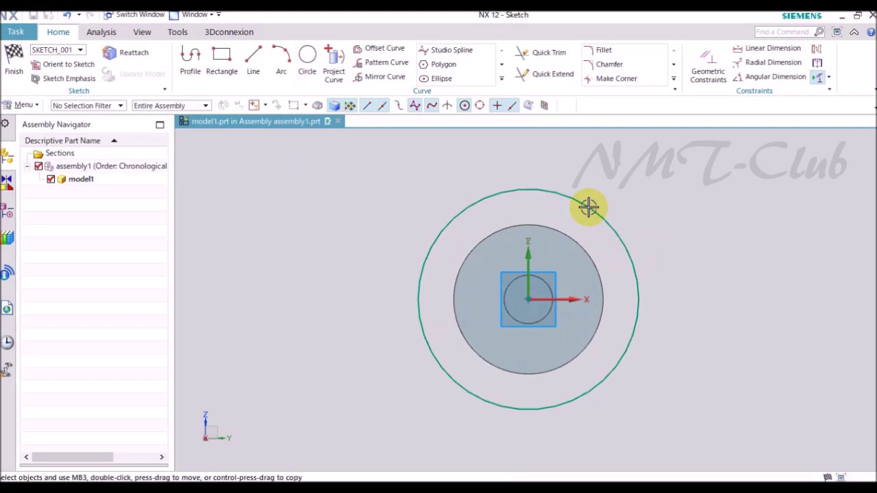
pyautogui.press('d')
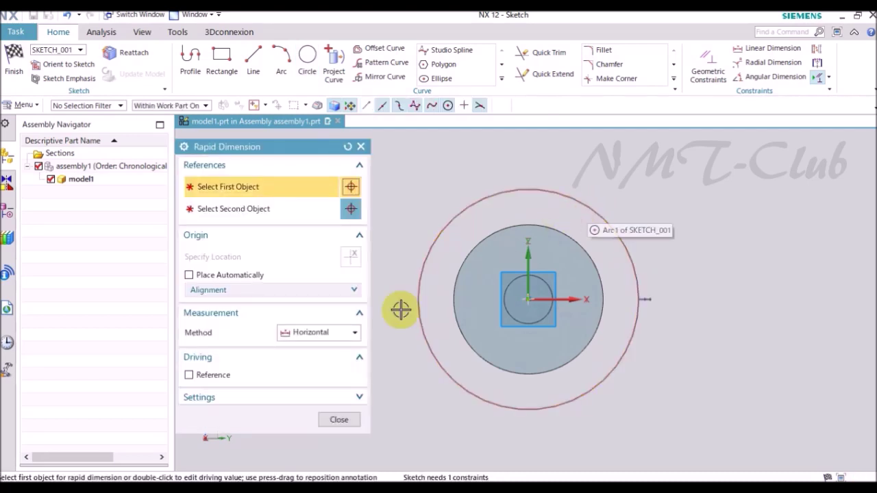
pyautogui.click(312, 333)
pyautogui.click(302, 439)
pyautogui.click(588, 213)
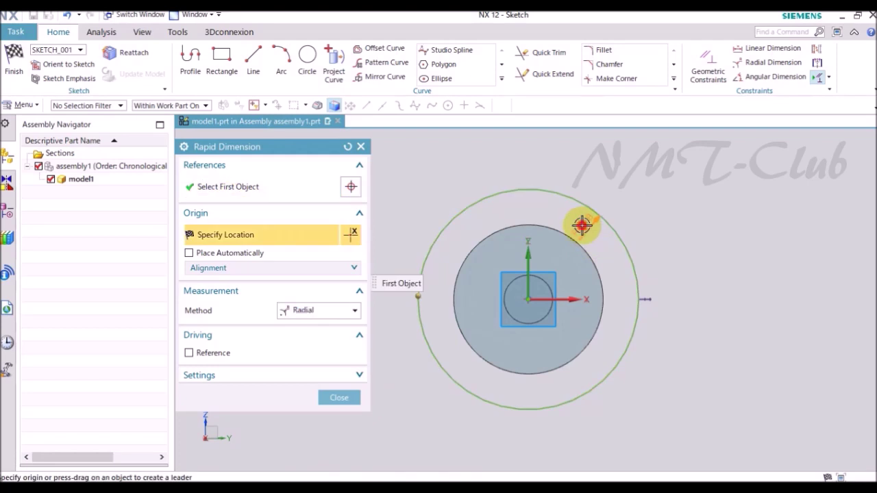
pyautogui.click(580, 226)
pyautogui.write('9.9')
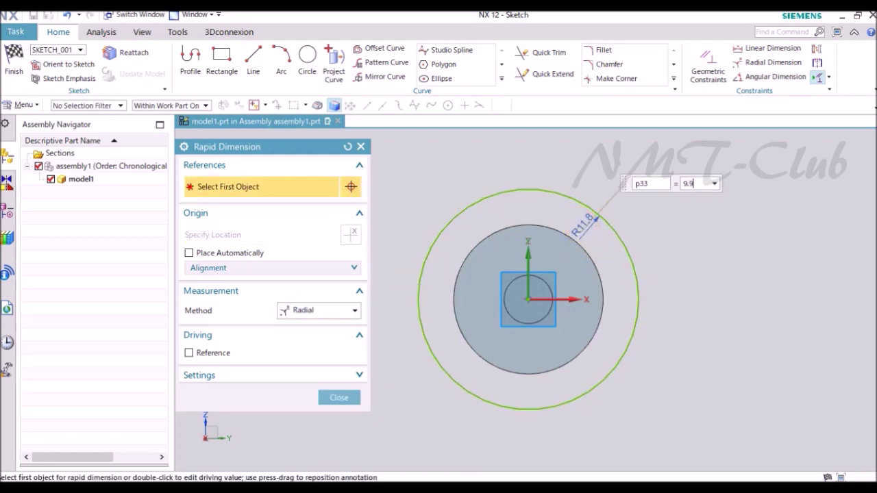
pyautogui.press('Return')
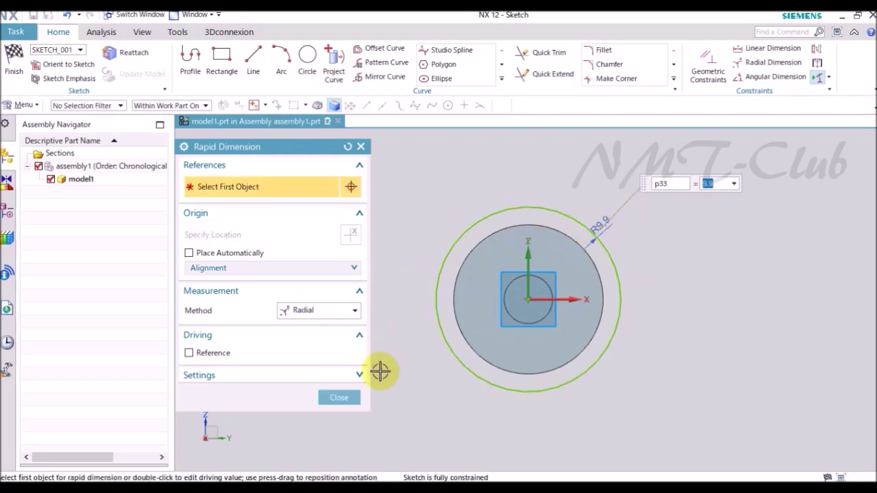
pyautogui.click(339, 398)
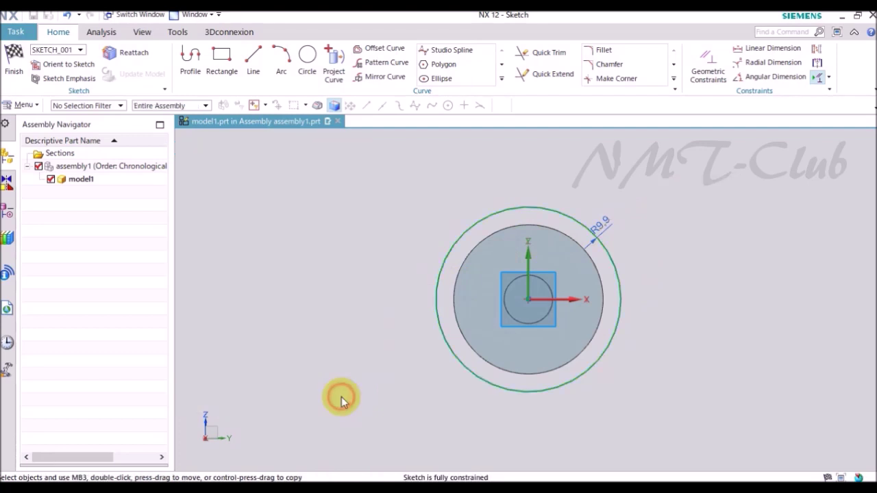
pyautogui.click(186, 56)
# - Sketch a U-shaped three-line profile above the shaft
pyautogui.scroll(3, 480, 185)
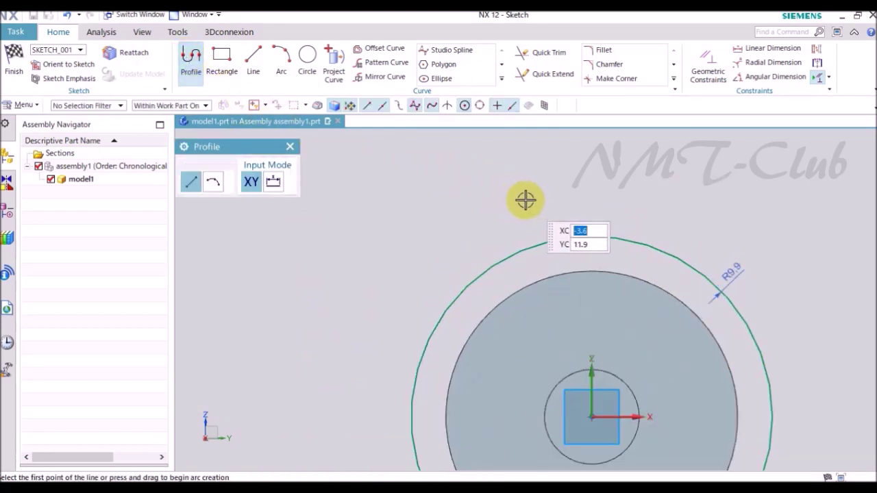
pyautogui.click(525, 200)
pyautogui.click(525, 336)
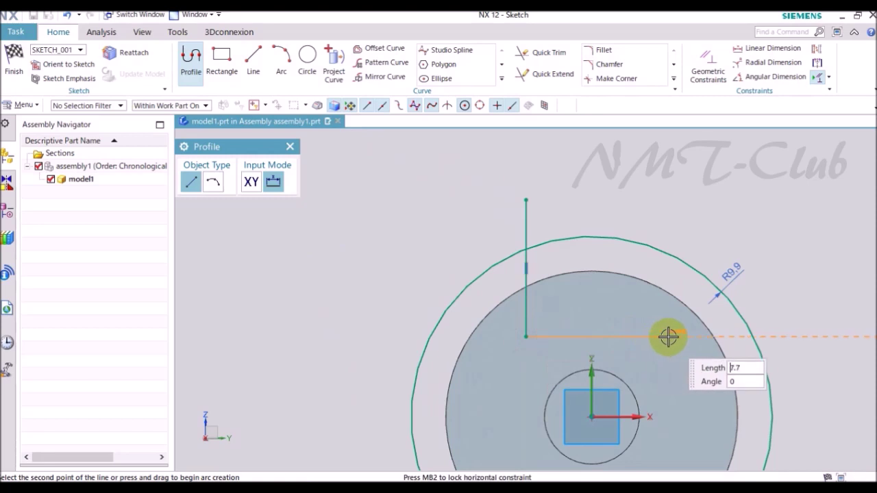
pyautogui.click(683, 335)
pyautogui.click(681, 200)
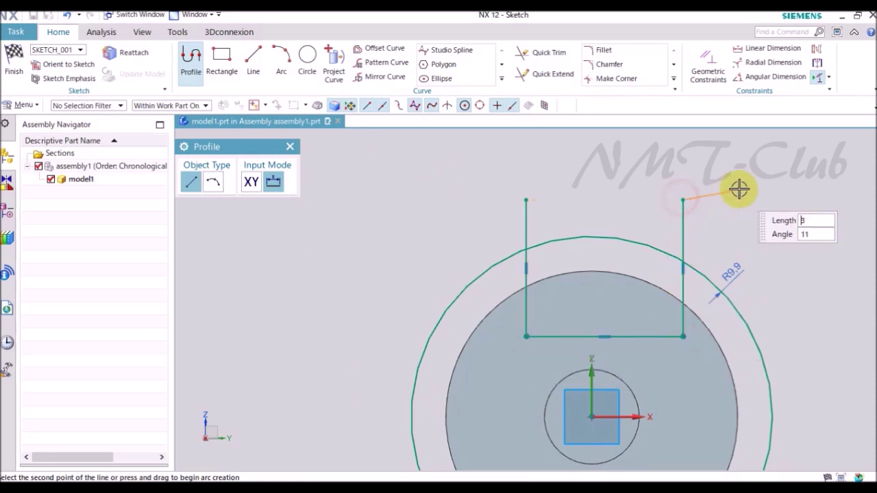
pyautogui.press('Escape')
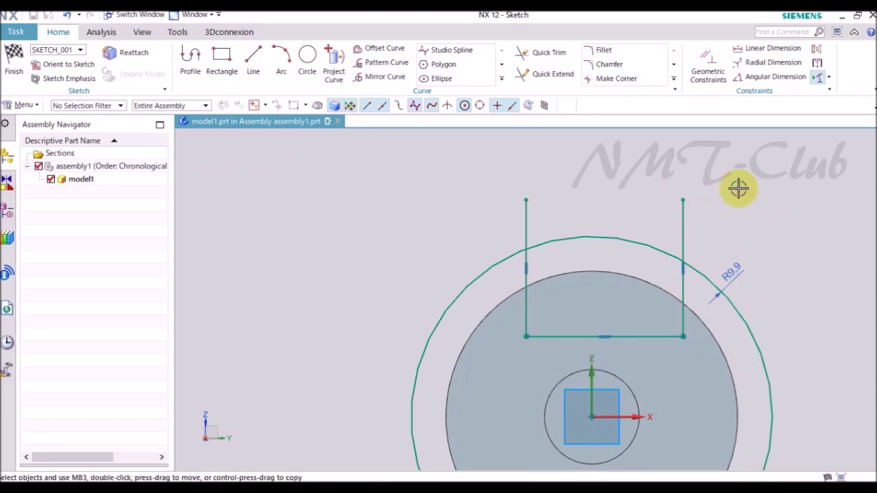
# - Vertically align the base line's midpoint with the origin and put its right endpoint on the flange circle
pyautogui.press('c')
pyautogui.click(221, 214)
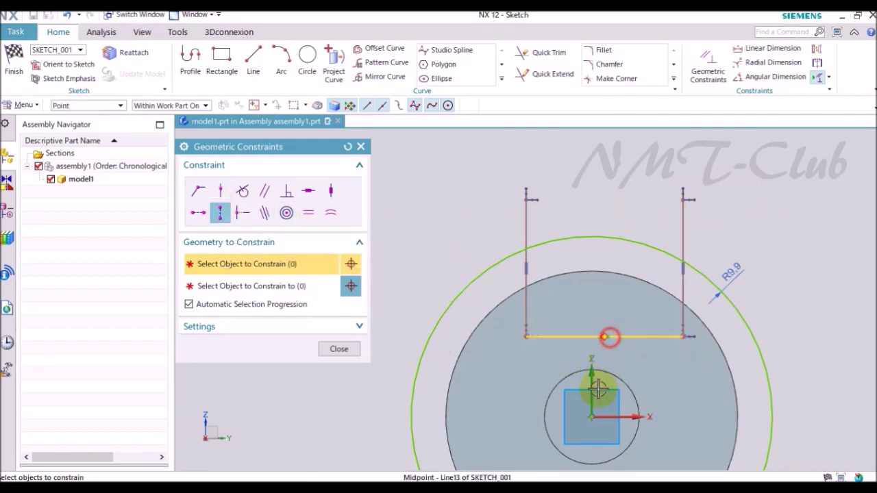
pyautogui.click(591, 416)
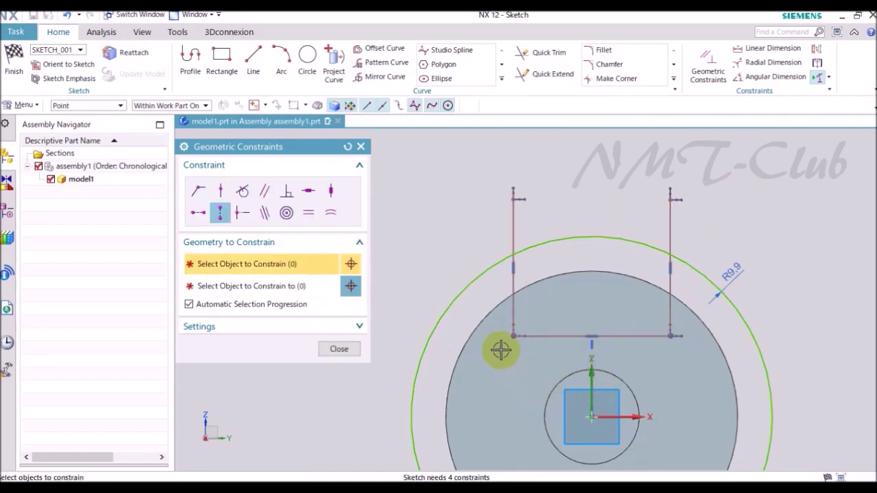
pyautogui.press('Escape')
pyautogui.press('c')
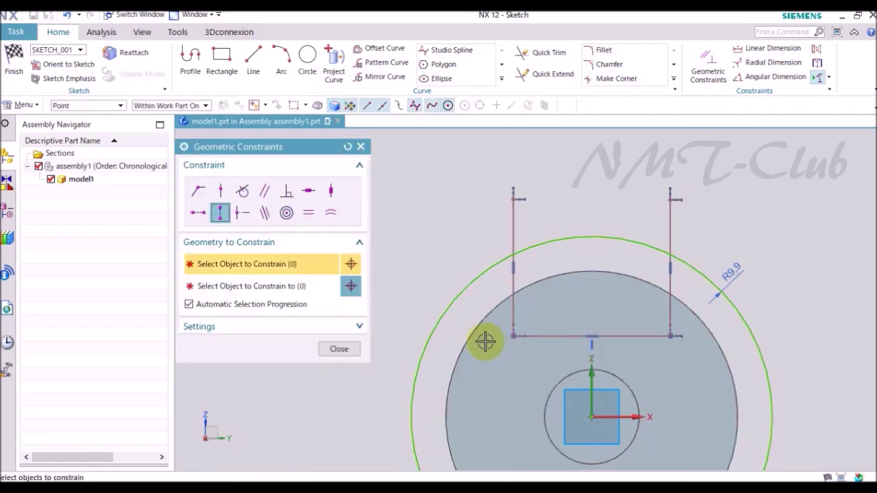
pyautogui.click(220, 191)
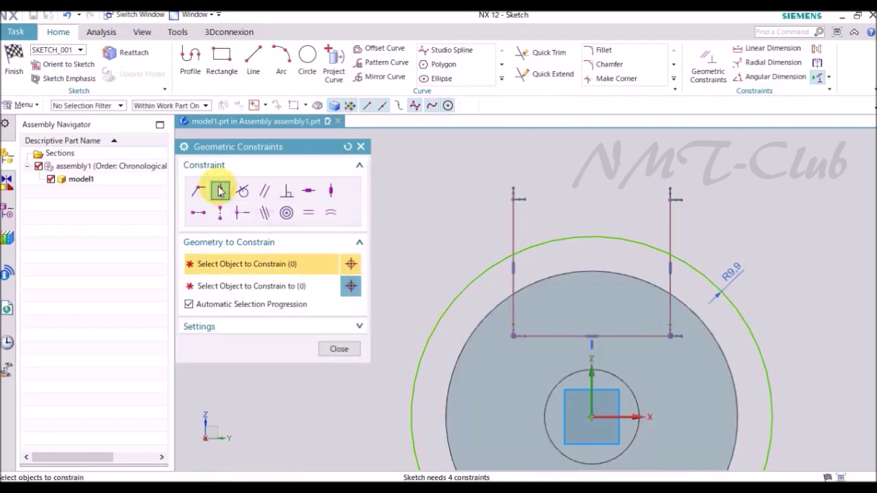
pyautogui.click(669, 336)
pyautogui.click(686, 309)
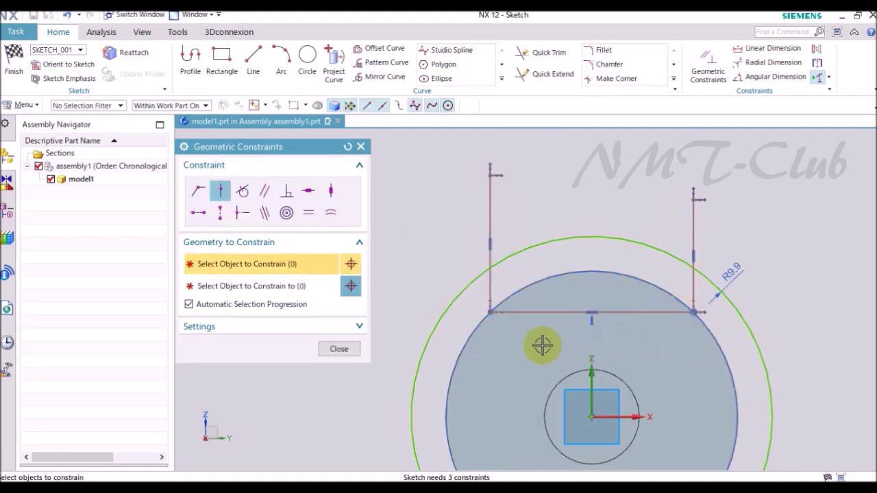
pyautogui.press('Escape')
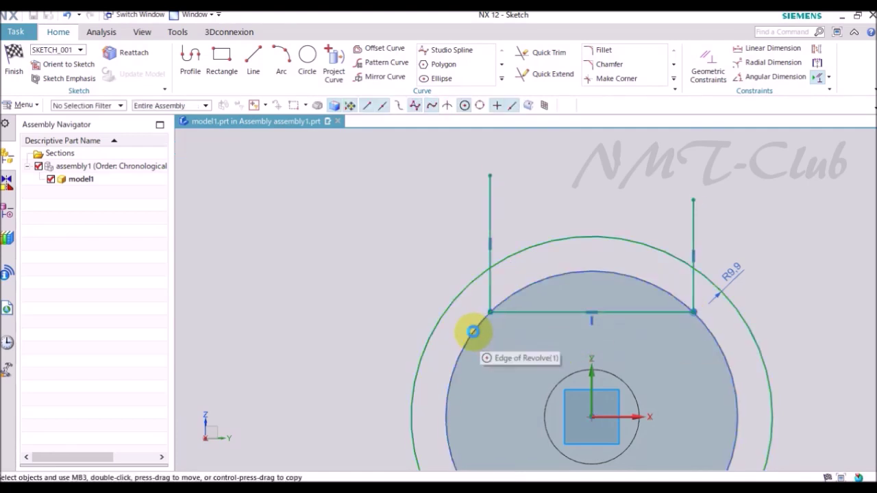
pyautogui.press('d')
pyautogui.click(324, 312)
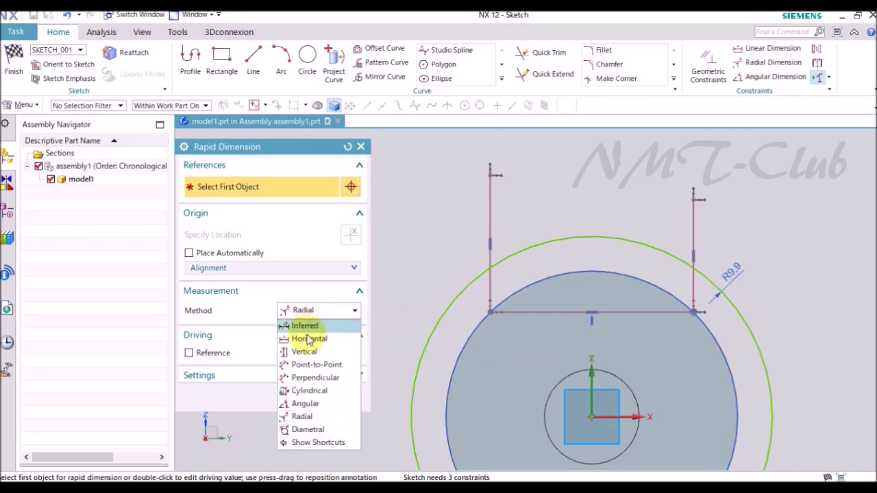
# - Dimension the profile's base line to a horizontal width of 8.5
pyautogui.click(305, 339)
pyautogui.click(512, 313)
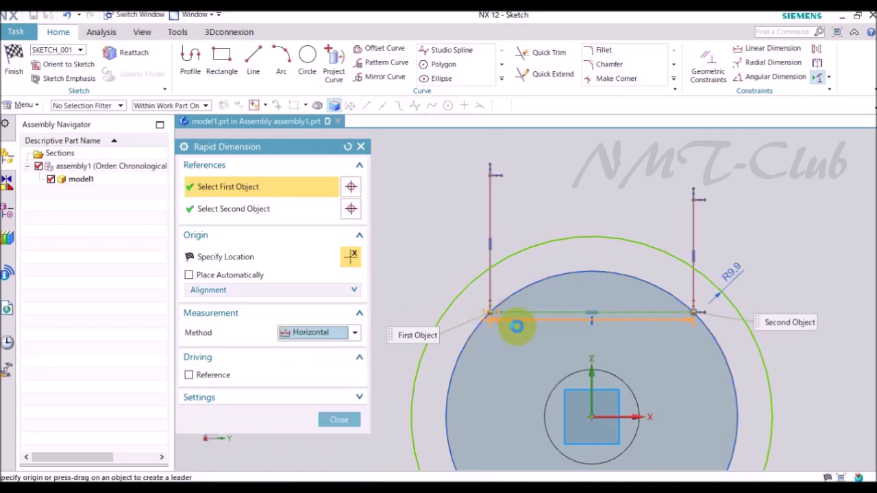
pyautogui.click(515, 328)
pyautogui.click(511, 329)
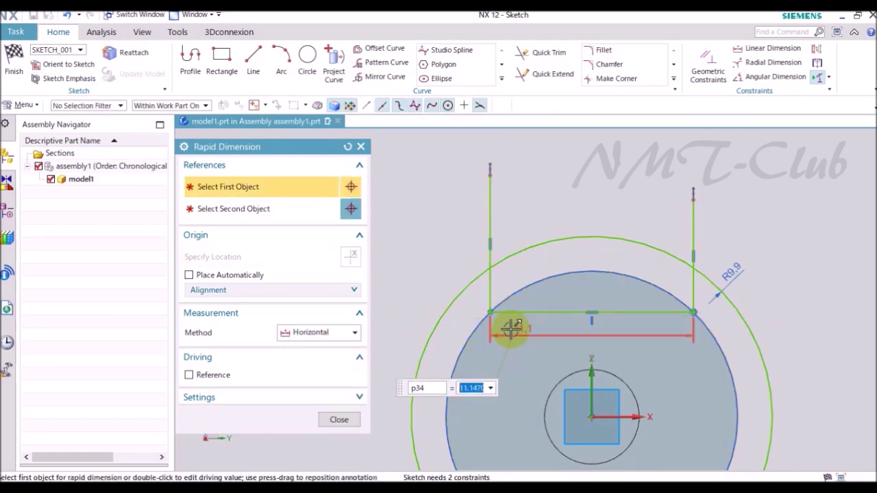
pyautogui.write('5')
pyautogui.press('Return')
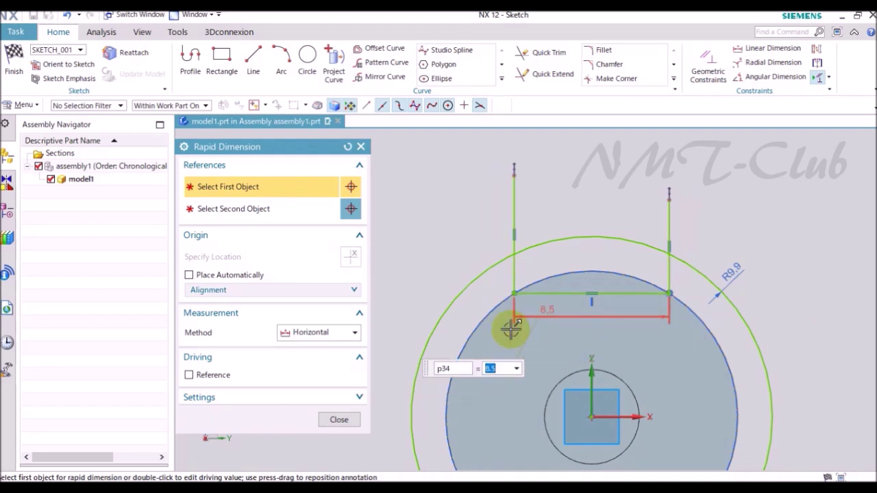
pyautogui.press('Escape')
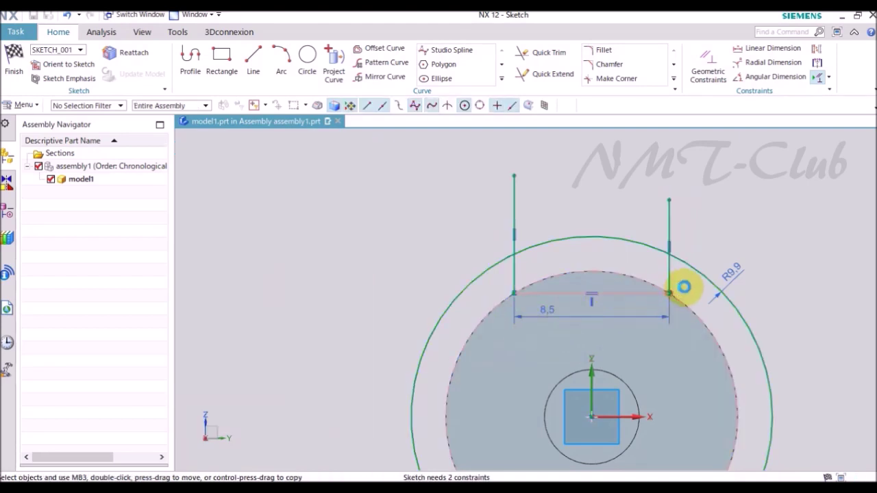
# - Trim the outer circle and line tops into a capping arc, then finish the sketch
pyautogui.press('t')
pyautogui.moveTo(652, 218); pyautogui.dragTo(497, 220)
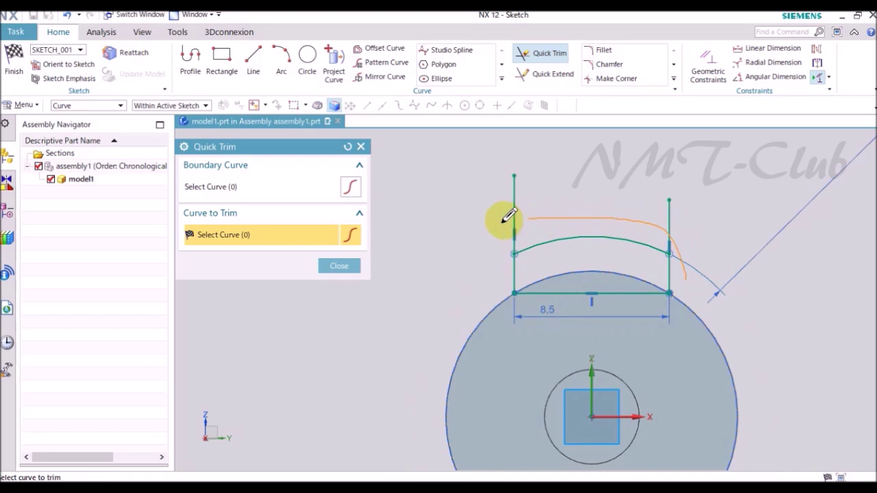
pyautogui.press('Escape')
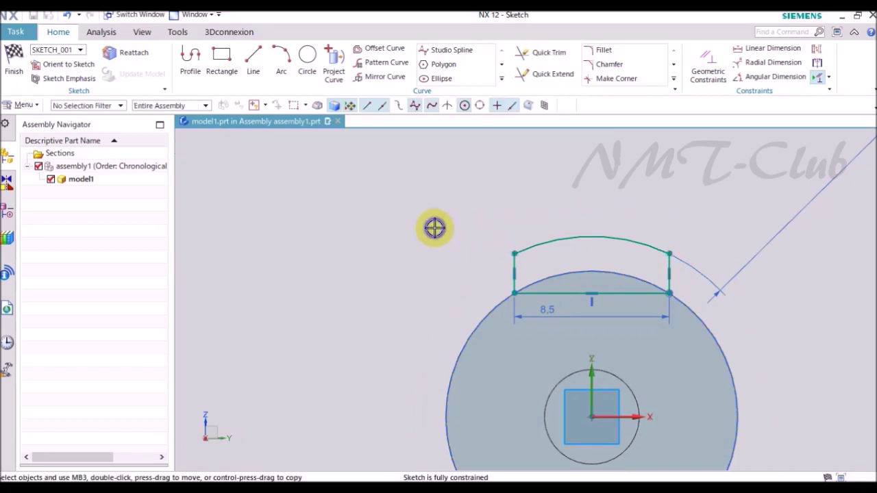
pyautogui.rightClick(436, 227)
pyautogui.click(453, 226)
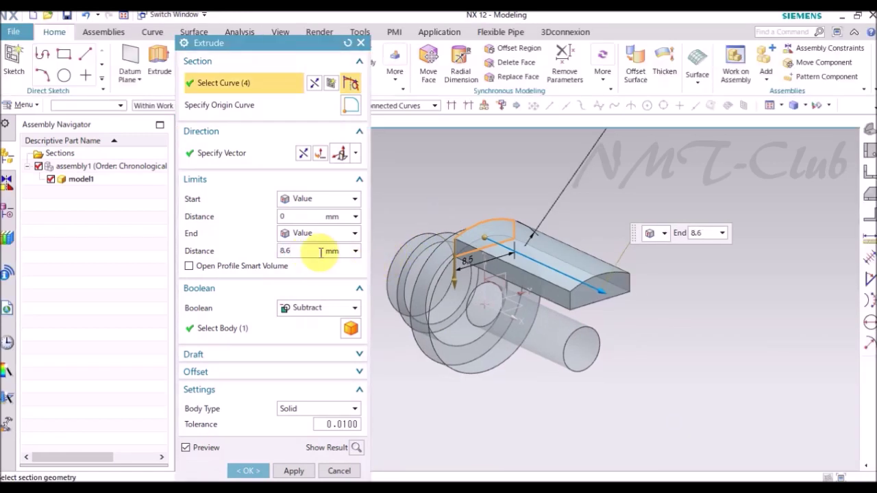
# - Extrude the arc-topped profile 8.6 from the shaft face (Until Extended), uniting it with the shaft
pyautogui.press('Return')
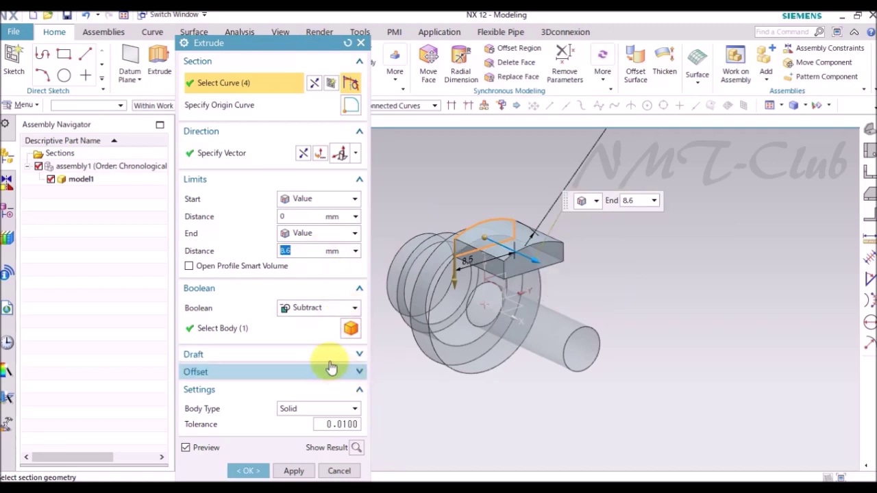
pyautogui.click(299, 310)
pyautogui.click(298, 336)
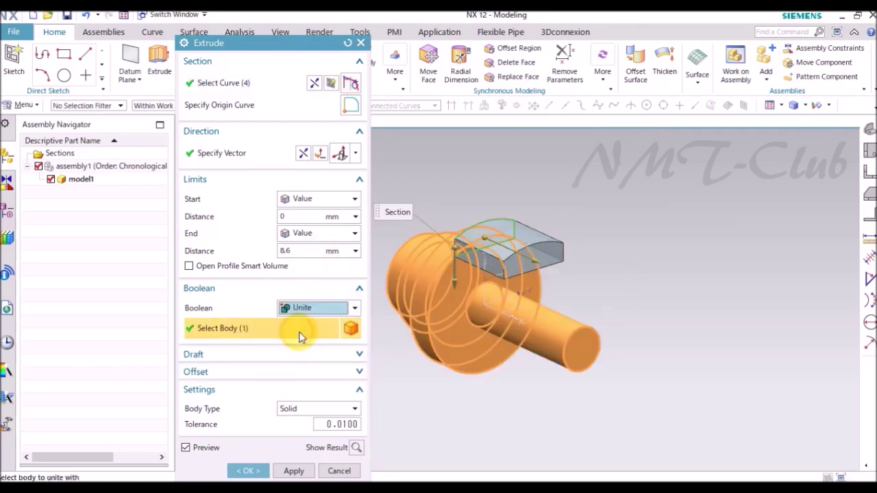
pyautogui.click(300, 198)
pyautogui.click(305, 268)
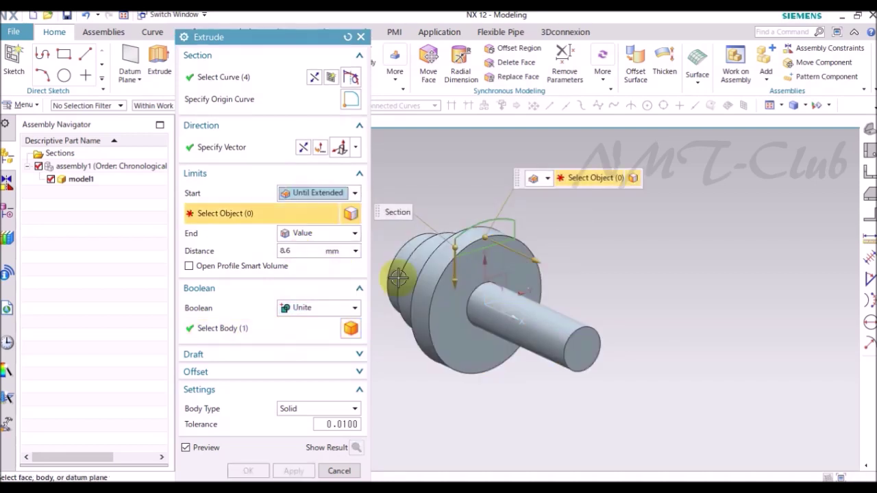
pyautogui.click(489, 243)
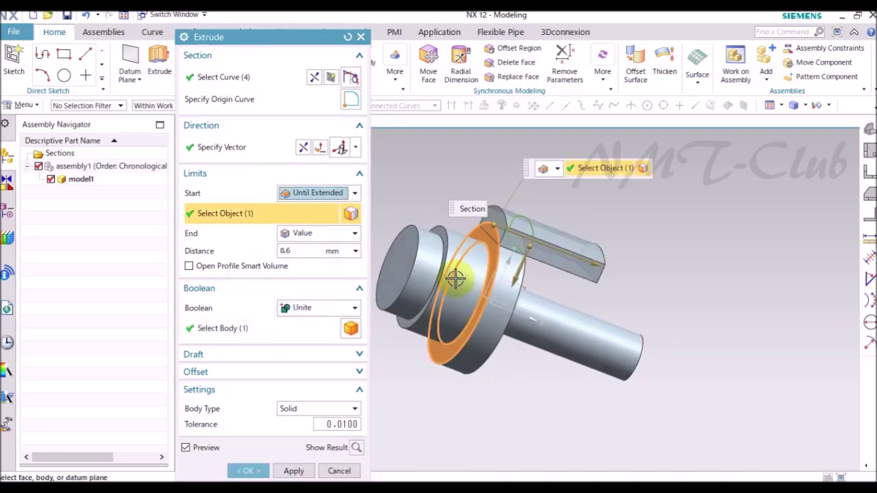
pyautogui.click(290, 472)
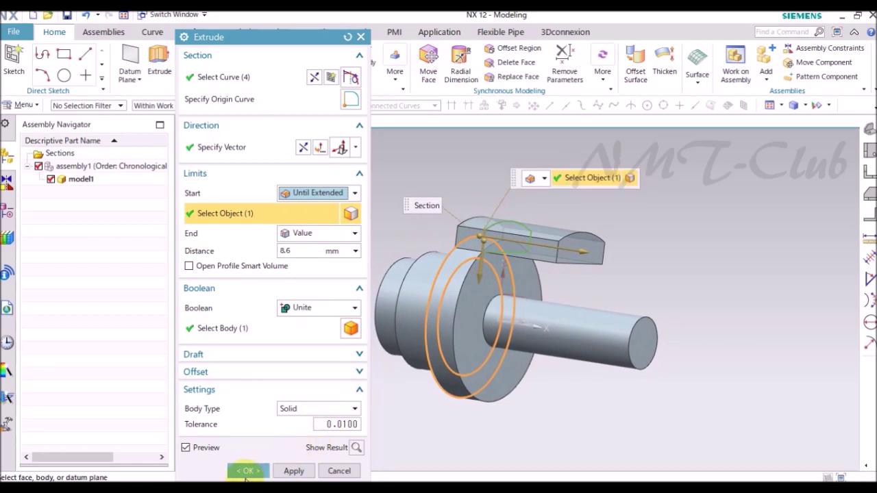
pyautogui.click(245, 471)
pyautogui.hotkey('ctrl', 'alt', 'r')
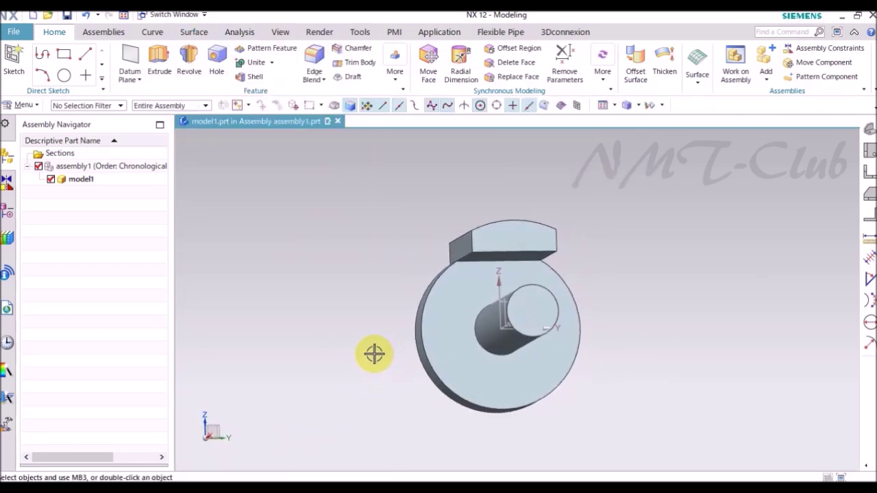
# - Start a new extrude with a sketch section on the disc's front face
pyautogui.click(159, 60)
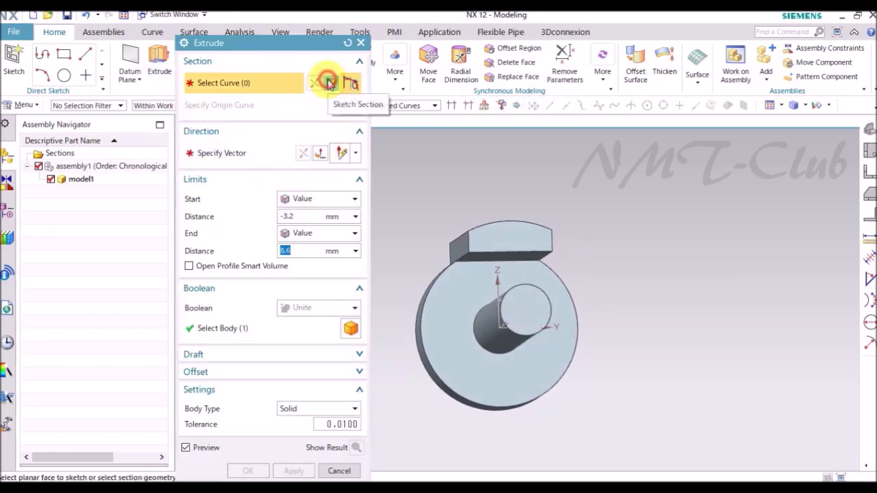
pyautogui.click(329, 83)
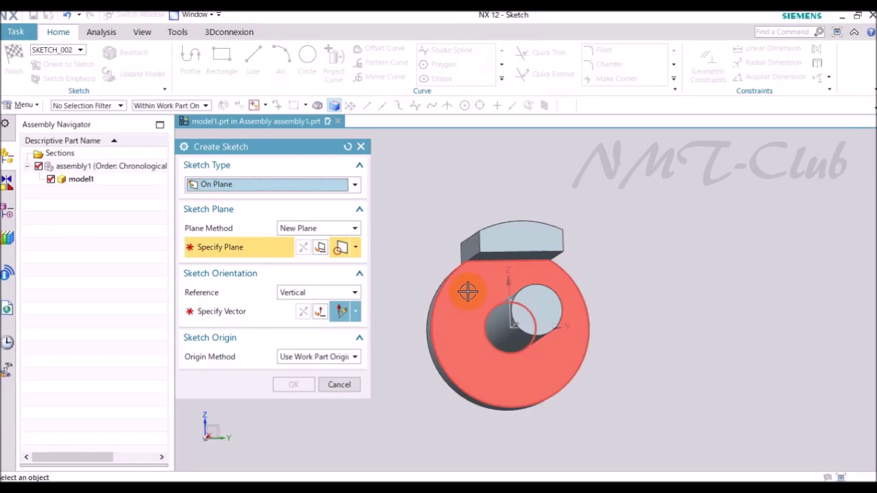
pyautogui.click(468, 292)
pyautogui.click(520, 277)
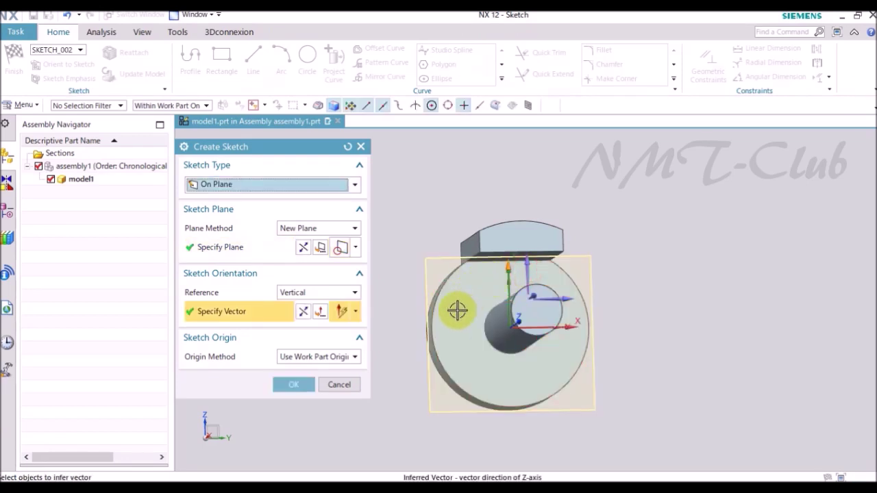
pyautogui.click(294, 385)
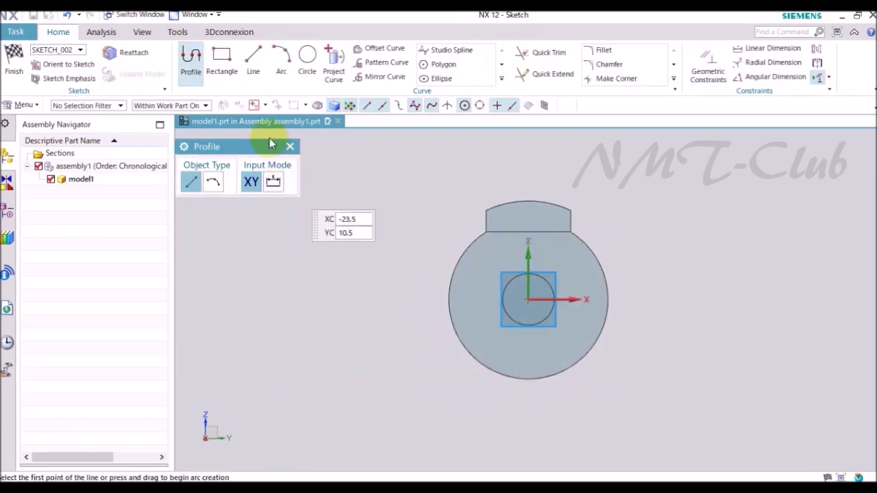
# - Draw a 10 × 1.5 rectangle centred on the sketch origin and finish the sketch
pyautogui.click(224, 60)
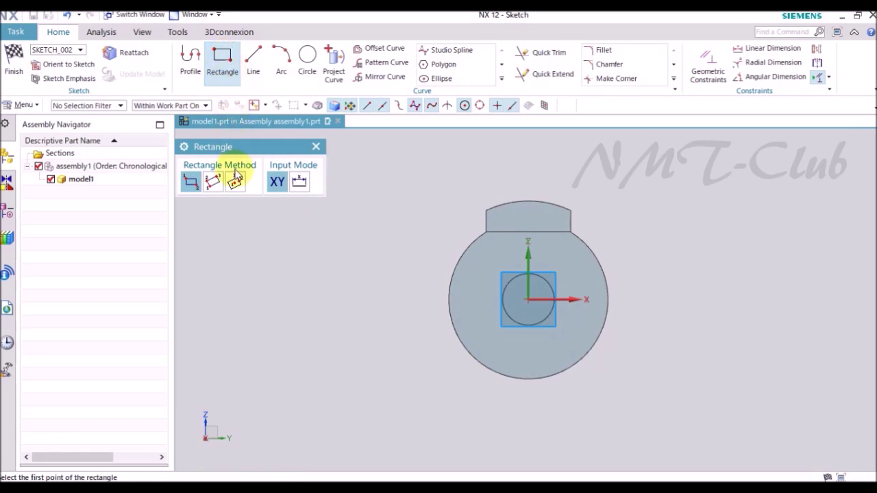
pyautogui.click(552, 303)
pyautogui.write('1.5')
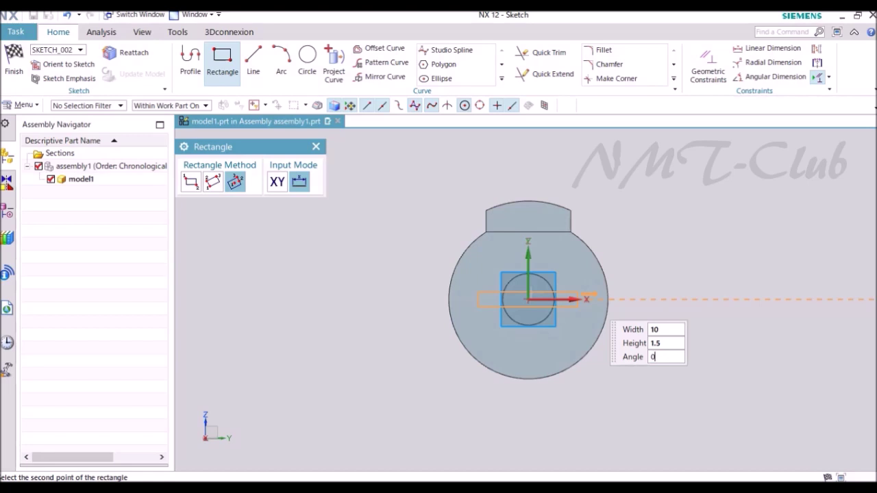
pyautogui.press('Return')
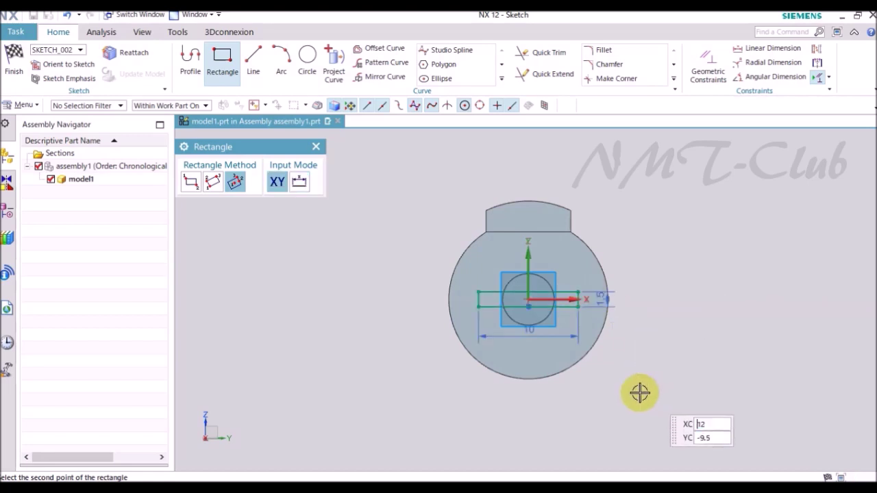
pyautogui.press('Escape')
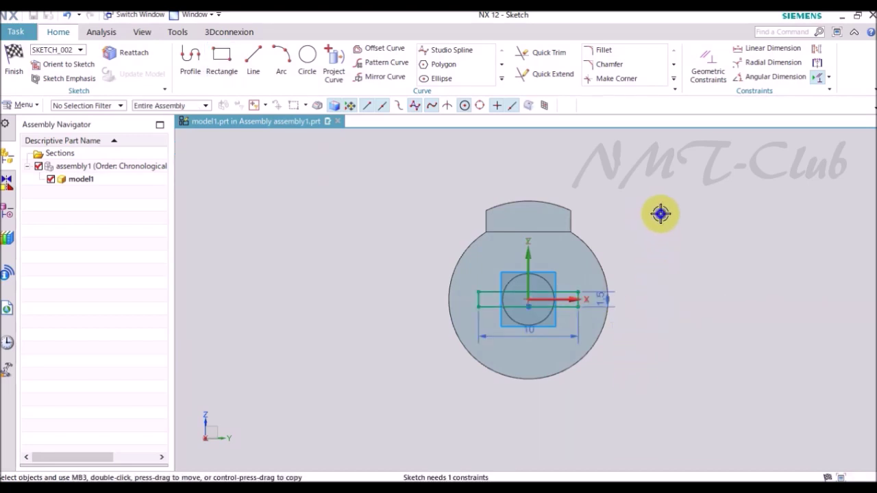
pyautogui.rightClick(660, 214)
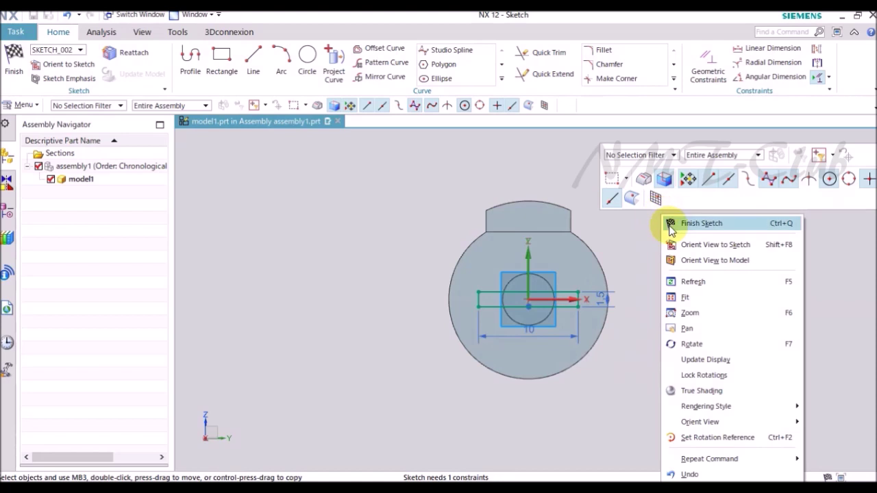
pyautogui.click(686, 223)
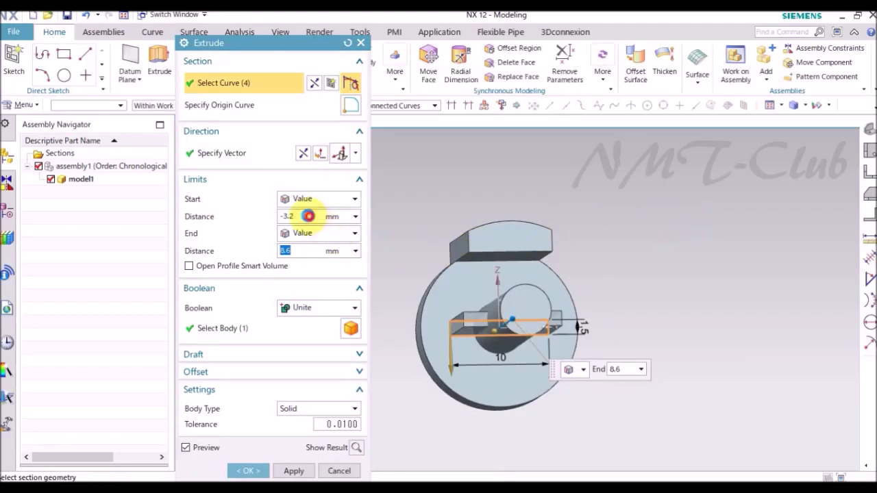
# - Extrude the 10 × 1.5 rectangle from 0 to 7, united with the shaft as a crossbar
pyautogui.click(307, 216)
pyautogui.write('0')
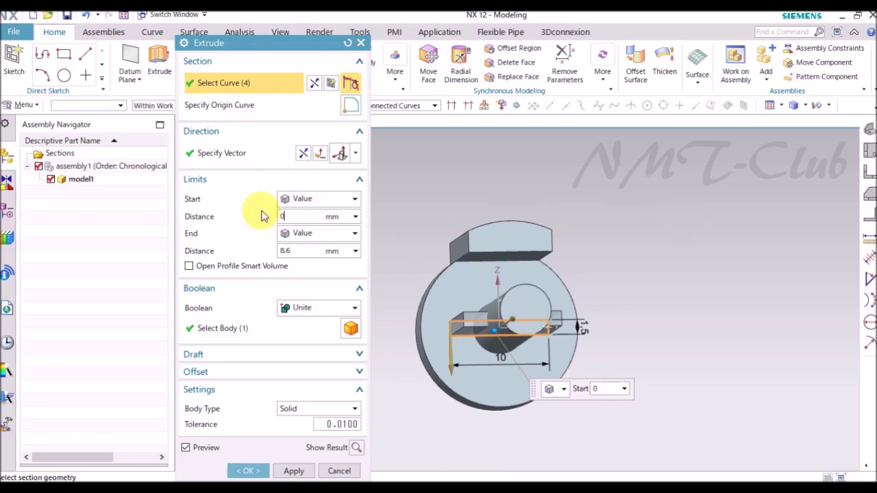
pyautogui.click(307, 250)
pyautogui.write('7')
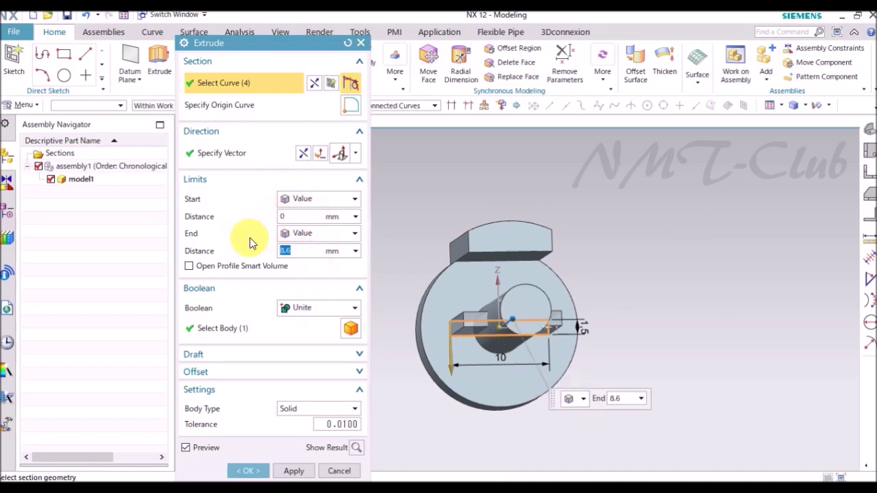
pyautogui.click(359, 393)
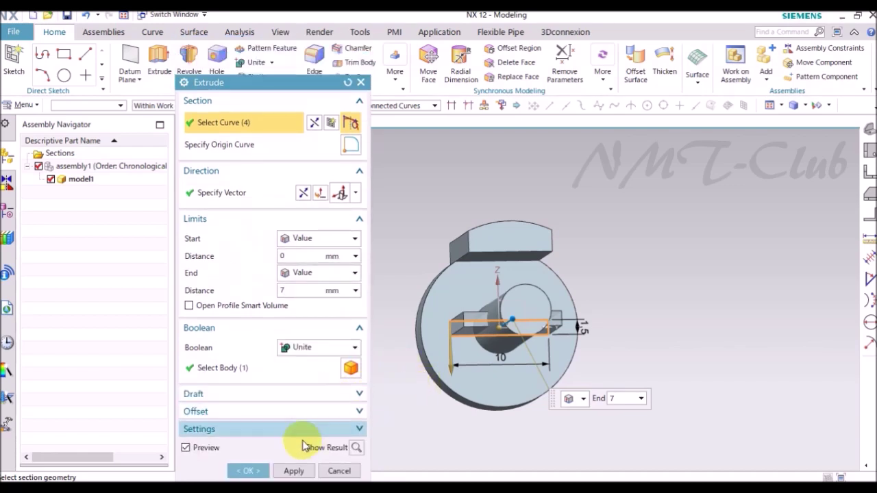
pyautogui.click(252, 471)
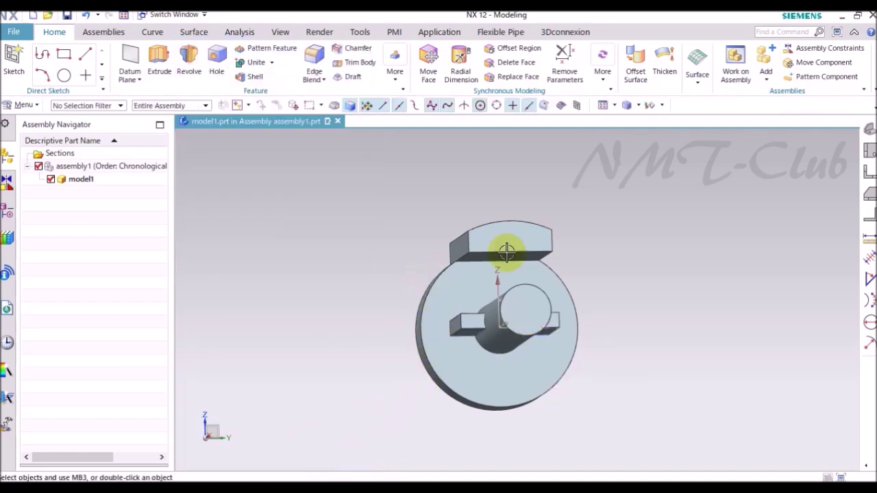
pyautogui.click(176, 74)
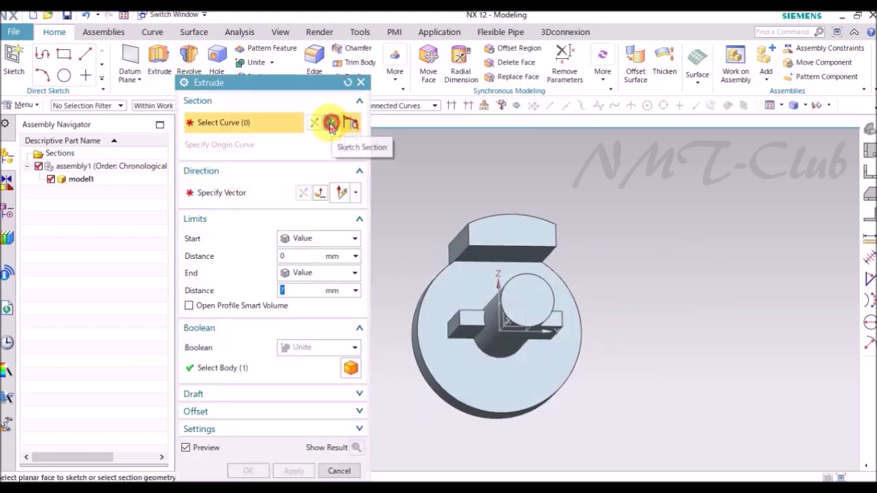
# - Start a new extrude sketch on the shaft's front face
pyautogui.click(331, 123)
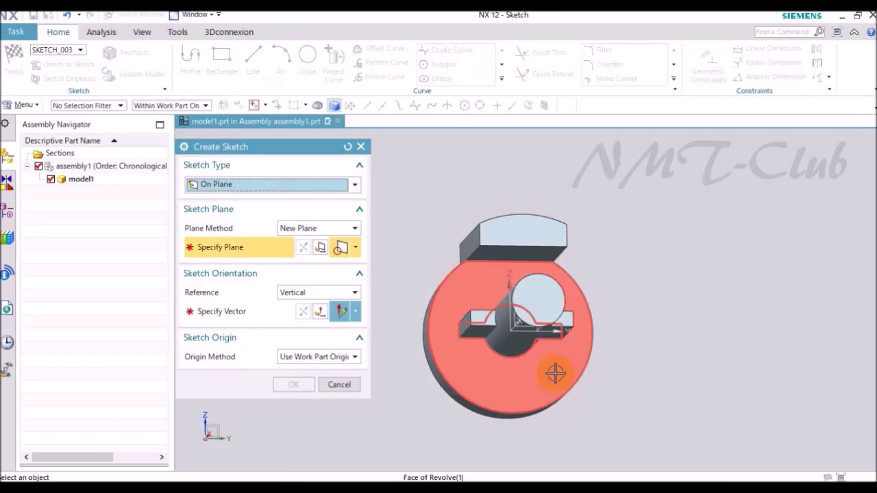
pyautogui.click(555, 374)
pyautogui.click(513, 278)
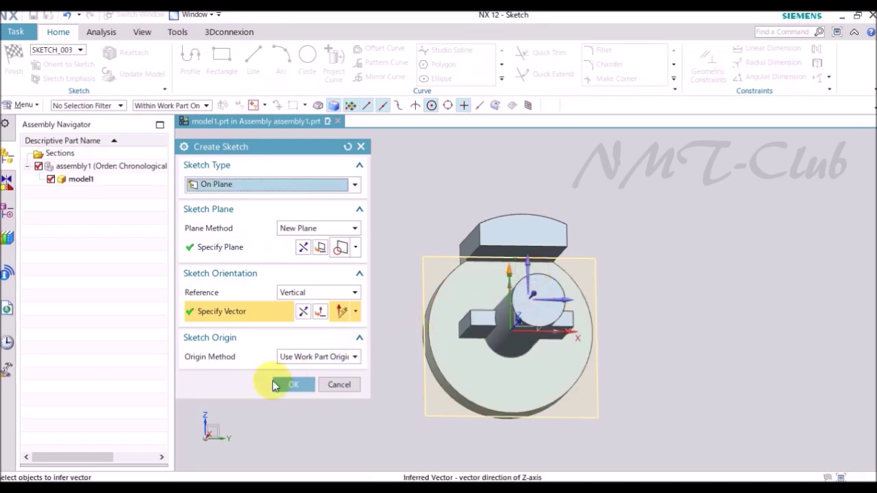
pyautogui.click(291, 385)
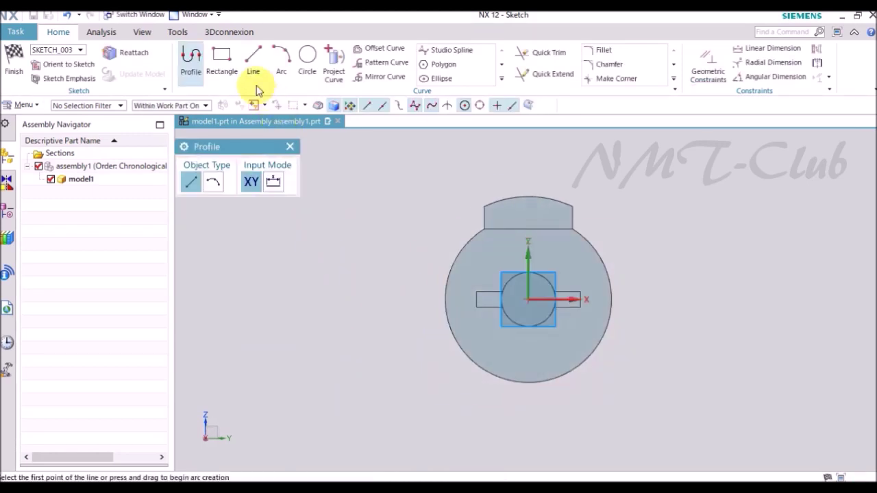
# - Draw a rectangle running down from the sketch centre
pyautogui.click(221, 60)
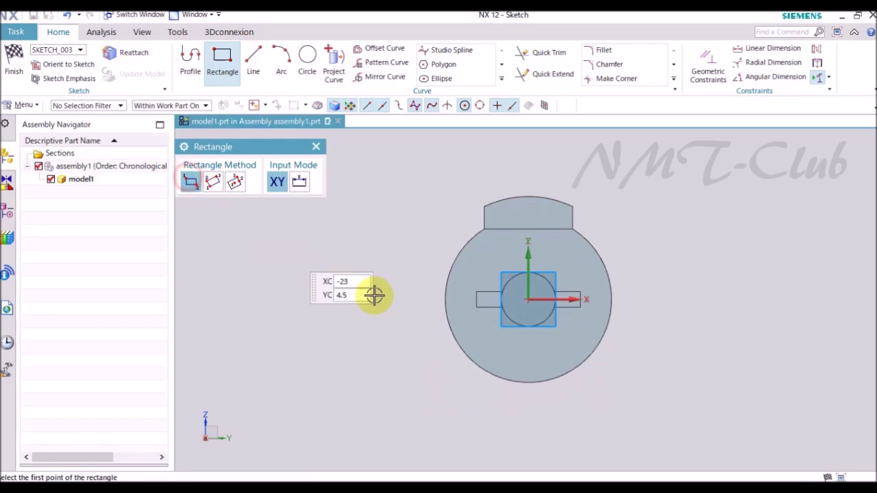
pyautogui.scroll(1, 563, 329)
pyautogui.scroll(1, 563, 329)
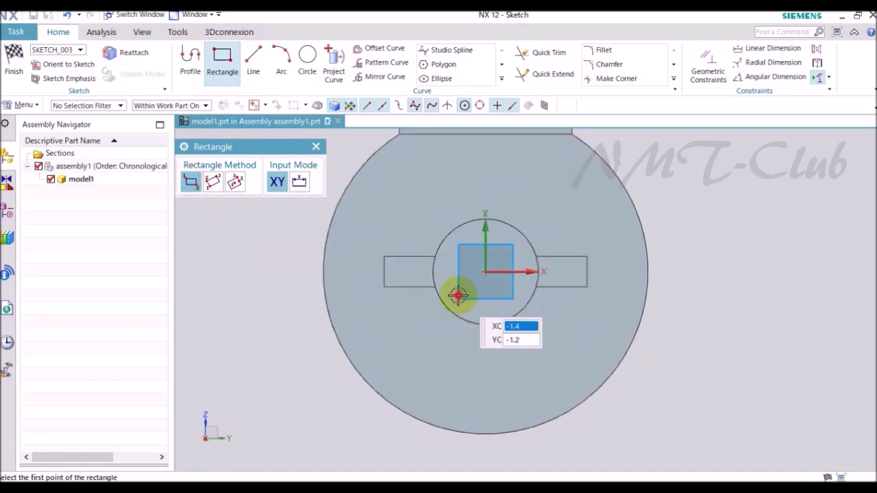
pyautogui.click(458, 296)
pyautogui.click(542, 376)
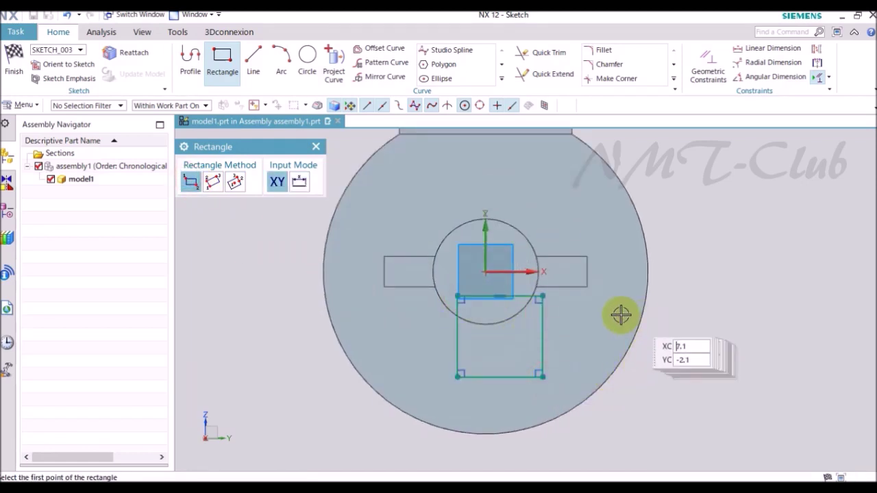
pyautogui.press('Escape')
pyautogui.press('c')
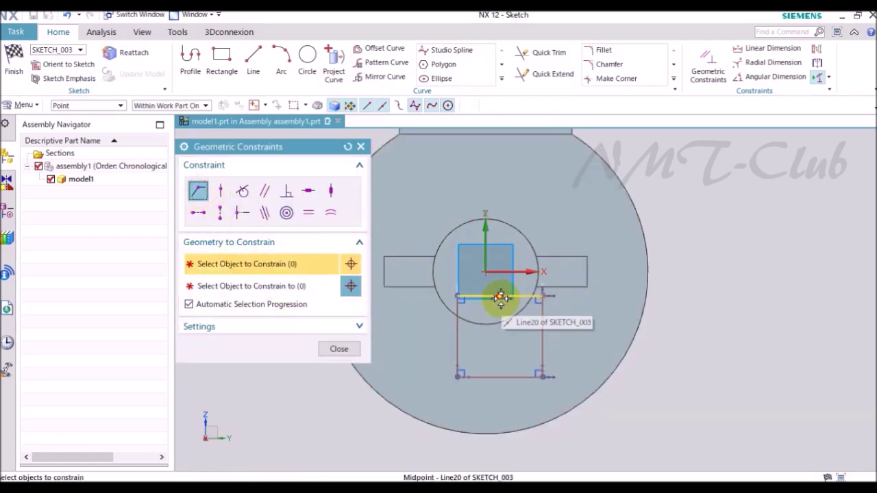
# - Snap the rectangle's top midpoint to the origin and set its width to 1.3
pyautogui.click(484, 272)
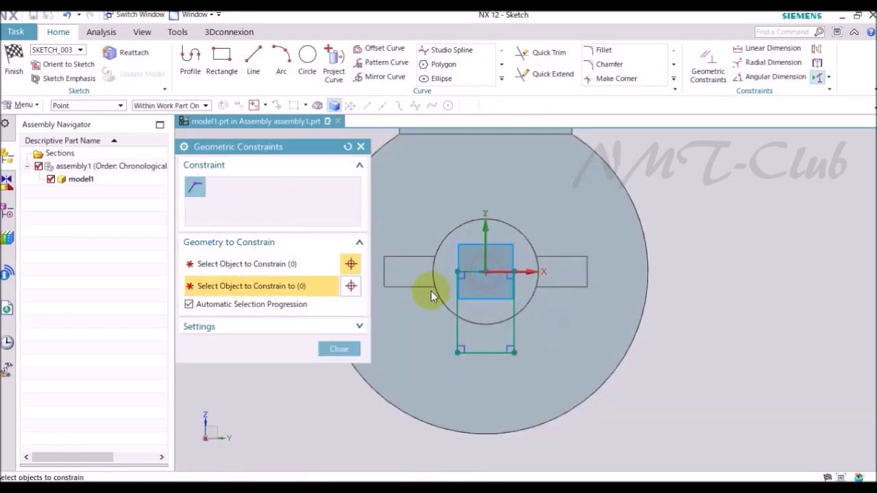
pyautogui.click(339, 350)
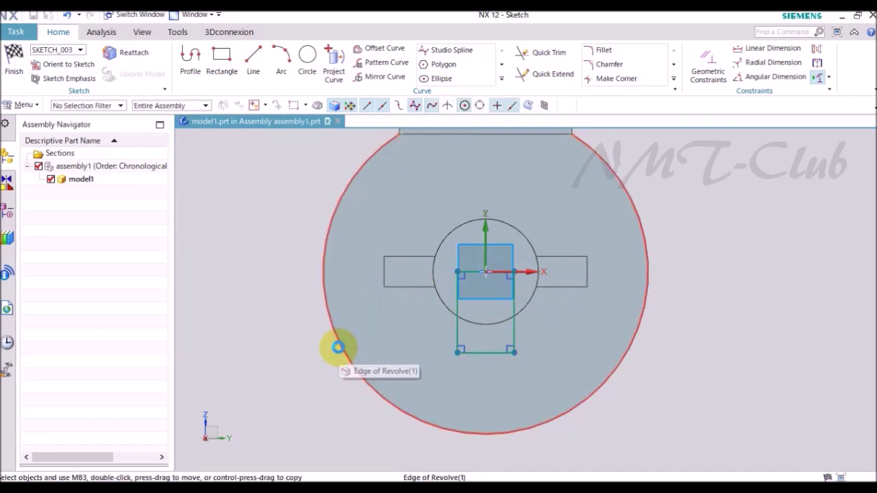
pyautogui.press('d')
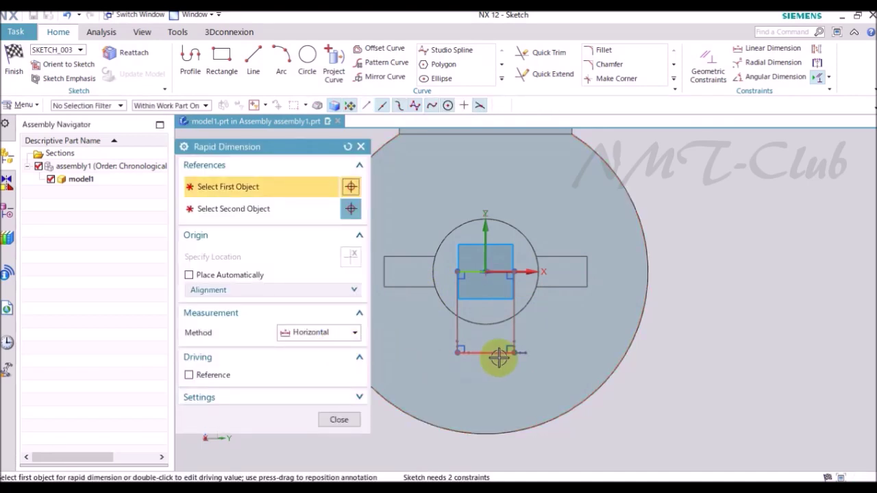
pyautogui.click(489, 364)
pyautogui.click(485, 374)
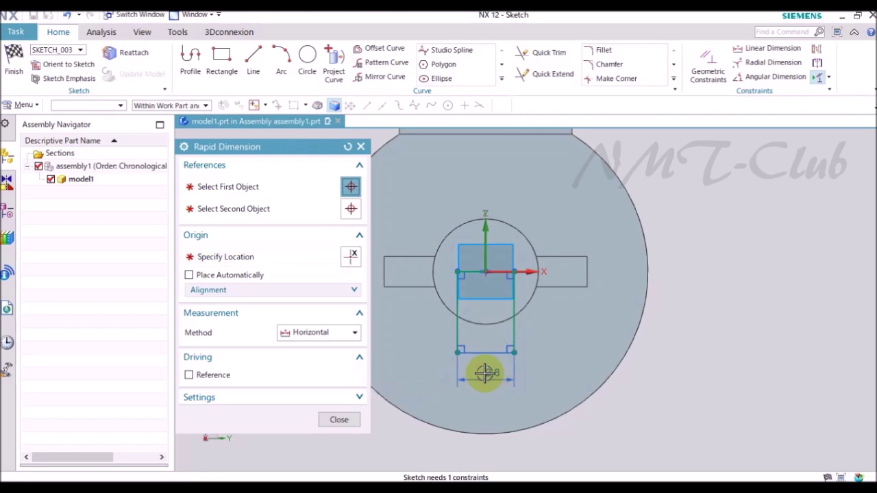
pyautogui.write('1')
pyautogui.doubleClick(484, 374)
pyautogui.write('1.3')
pyautogui.press('Return')
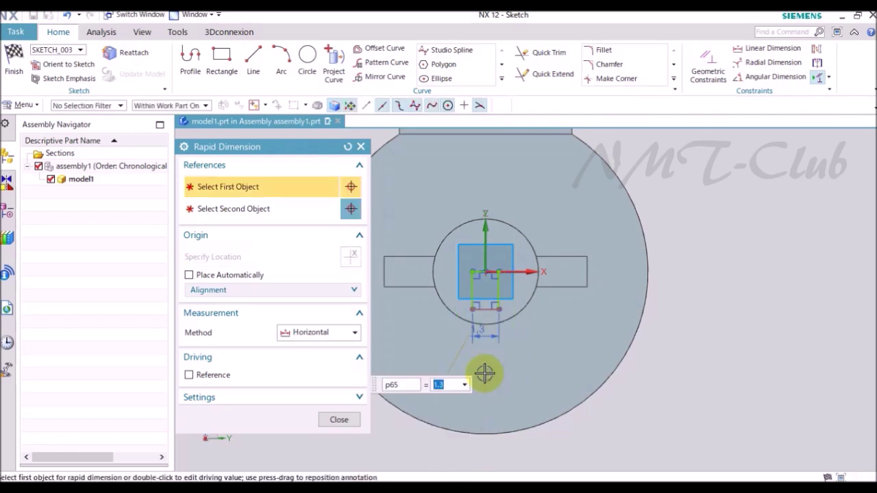
# - Add a vertical 7 length dimension, fully constraining the rectangle
pyautogui.click(322, 332)
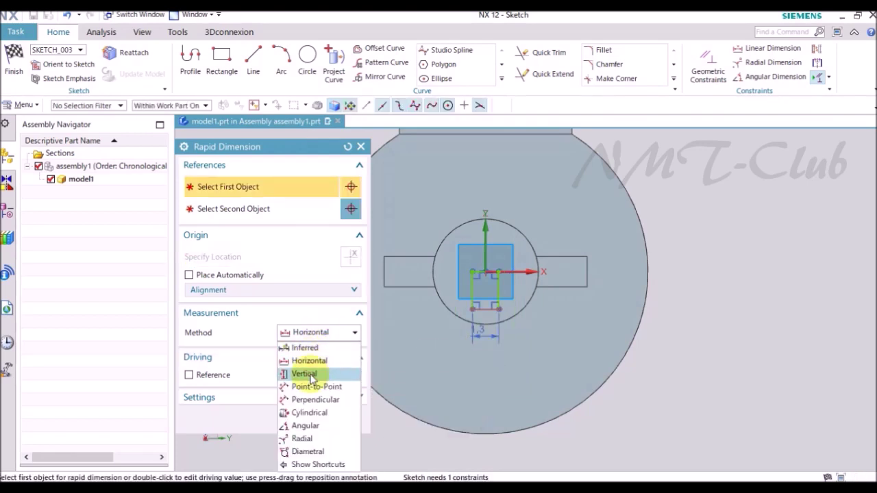
pyautogui.click(310, 374)
pyautogui.scroll(3, 558, 293)
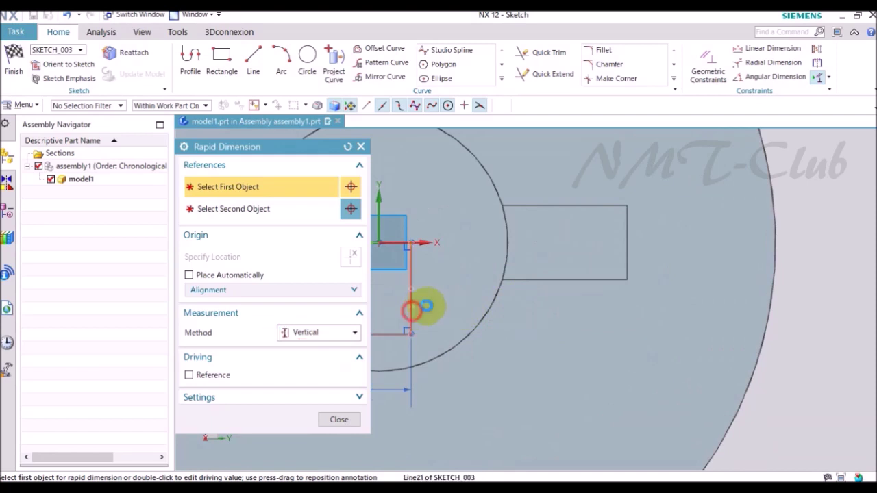
pyautogui.click(411, 311)
pyautogui.click(439, 294)
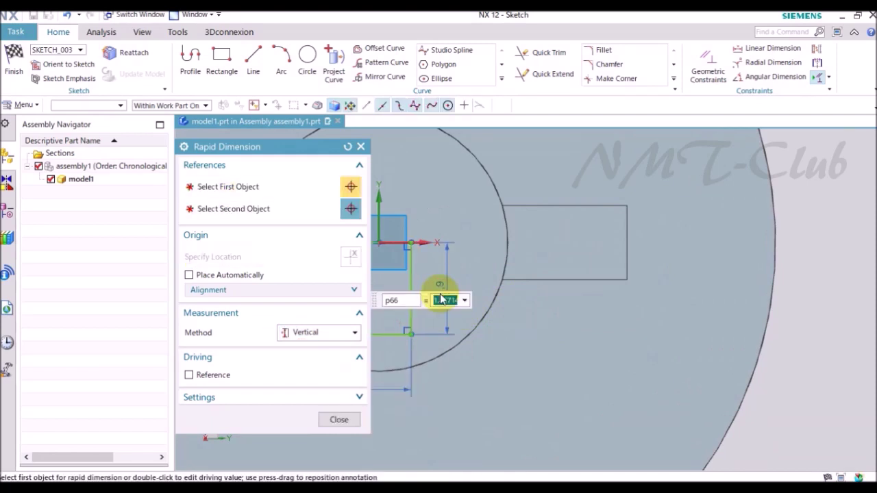
pyautogui.write('7')
pyautogui.press('Return')
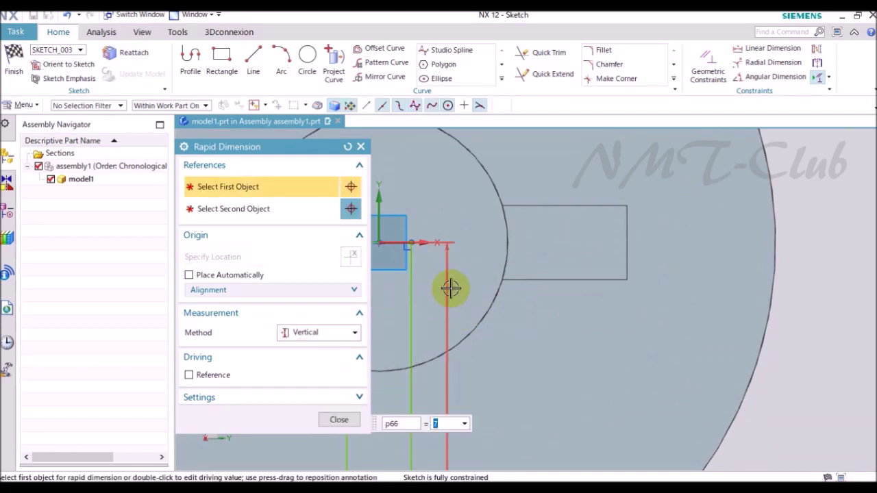
pyautogui.scroll(-4, 519, 292)
pyautogui.click(339, 421)
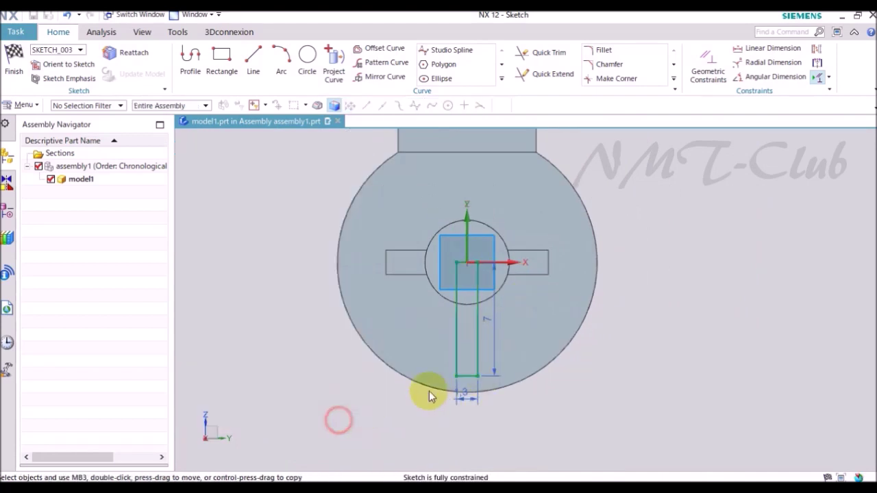
# - Finish the sketch and extrude the 1.3 × 7 rectangle 1 mm, uniting it with the shaft
pyautogui.rightClick(673, 249)
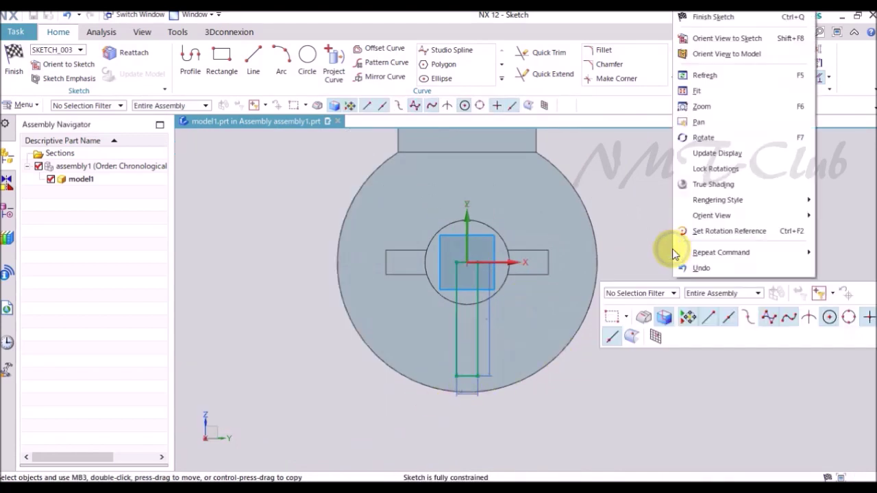
pyautogui.click(715, 17)
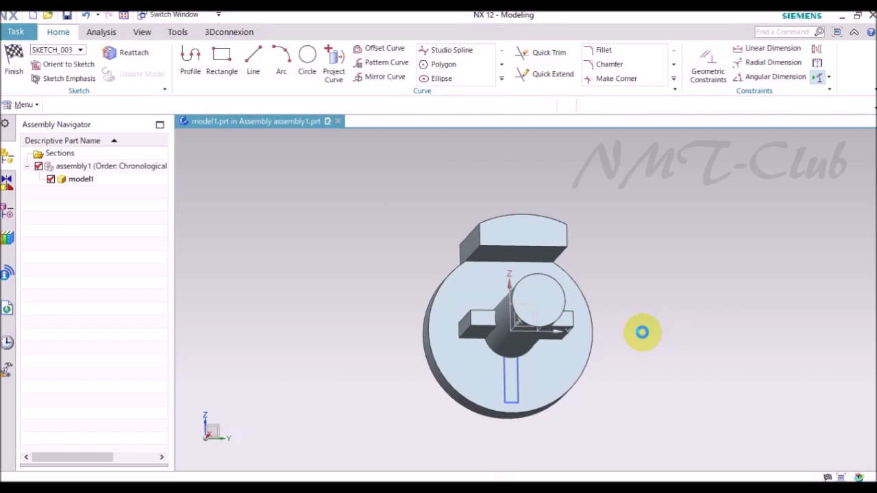
pyautogui.write('1')
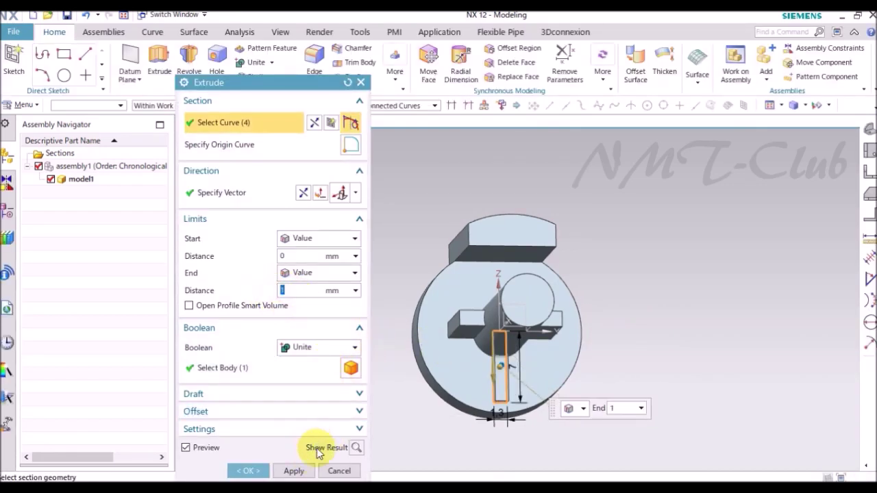
pyautogui.click(252, 469)
pyautogui.moveTo(665, 344)
pyautogui.mouseDown(button='middle')
pyautogui.moveTo(646, 345)
pyautogui.moveTo(691, 361)
pyautogui.moveTo(642, 293)
pyautogui.moveTo(542, 190)
pyautogui.mouseUp(button='middle')
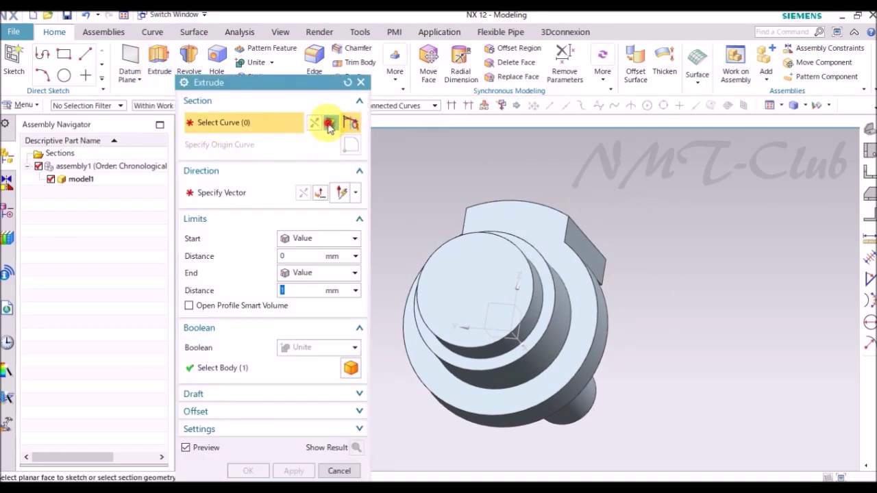
# - Start a new extrude sketch on the shaft's front flange face
pyautogui.click(329, 122)
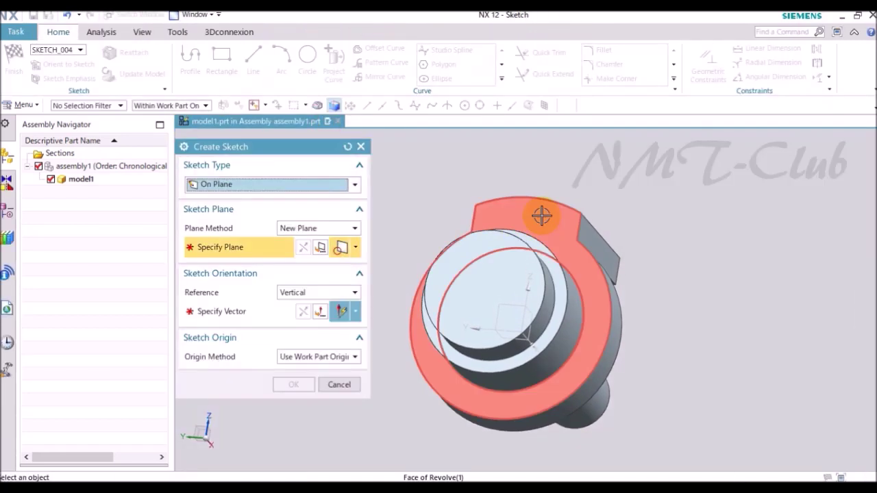
pyautogui.click(541, 217)
pyautogui.click(547, 271)
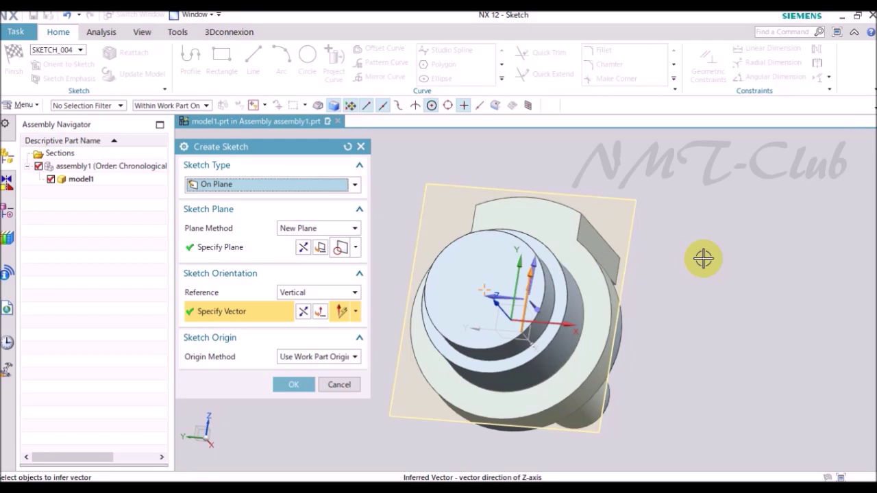
pyautogui.middleClick(701, 257)
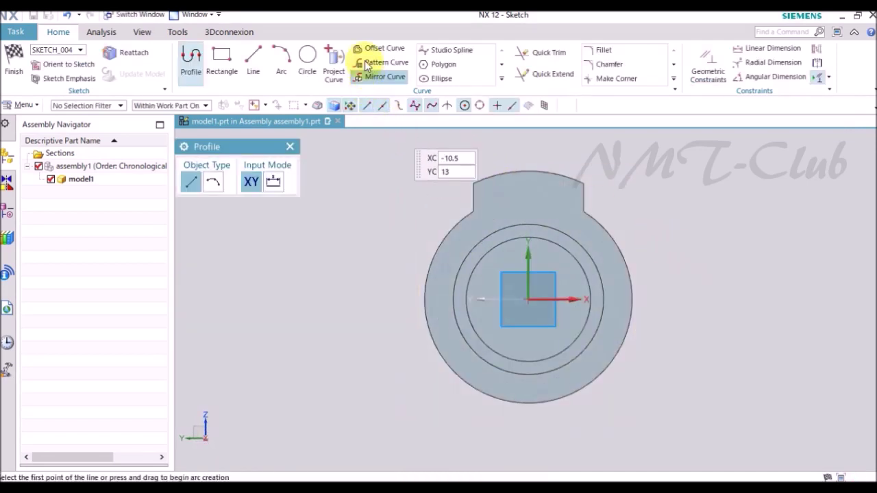
# - Offset the flange's outer rim arc 1.3 mm inward
pyautogui.click(362, 49)
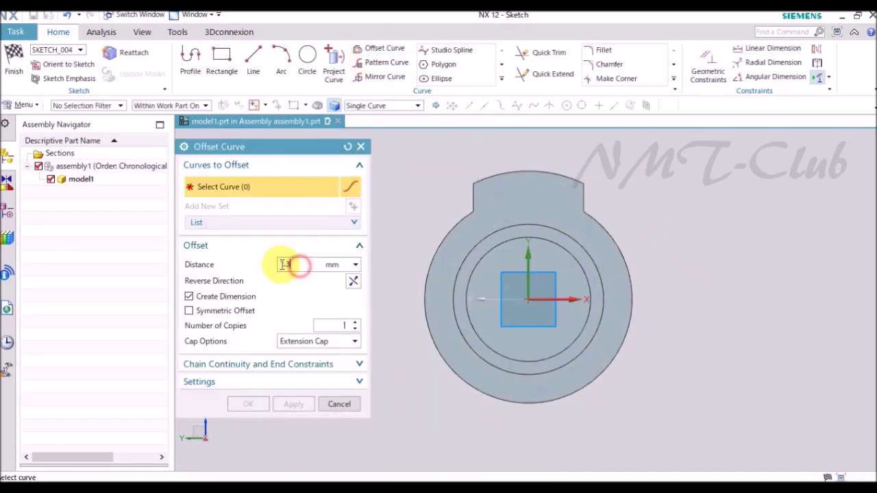
pyautogui.scroll(3, 540, 217)
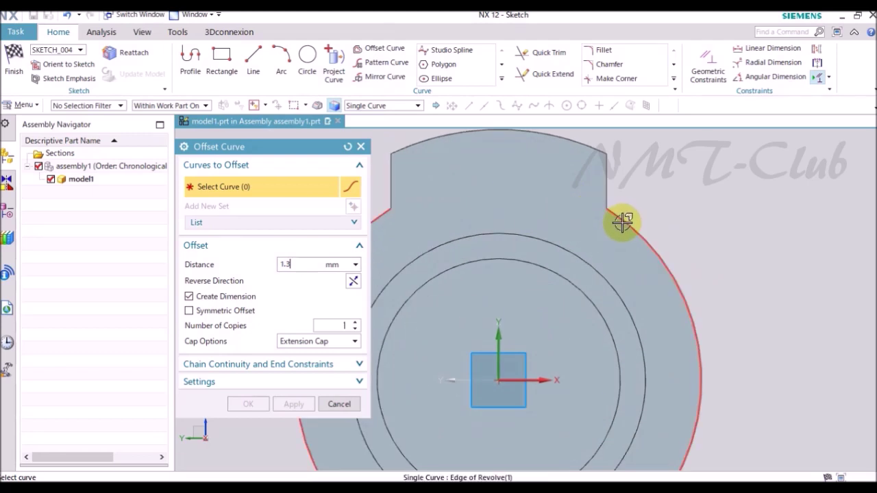
pyautogui.click(622, 222)
pyautogui.click(351, 282)
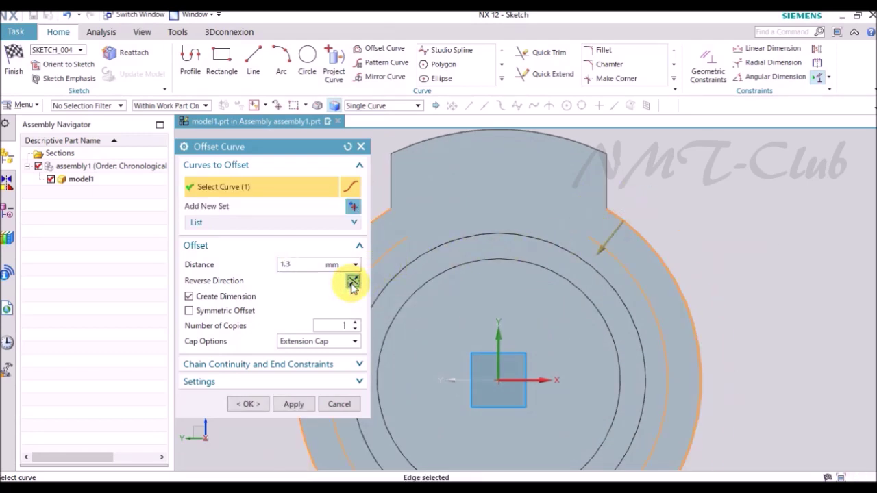
pyautogui.click(247, 404)
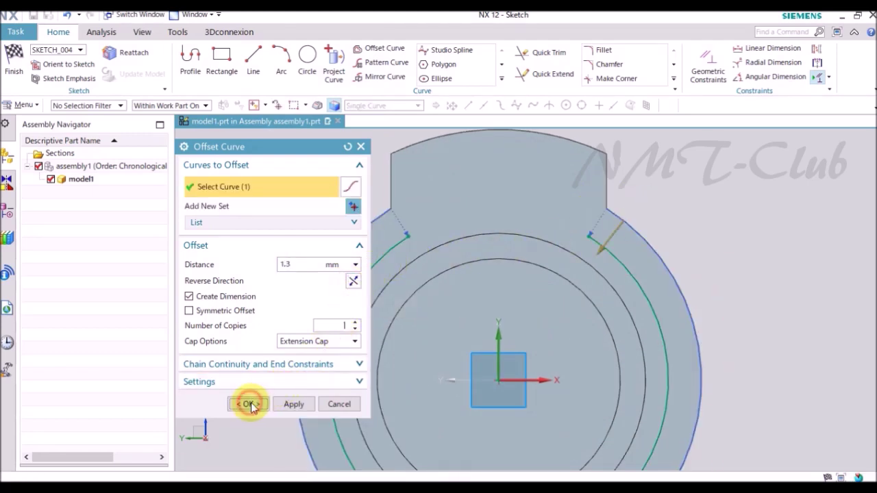
pyautogui.click(186, 63)
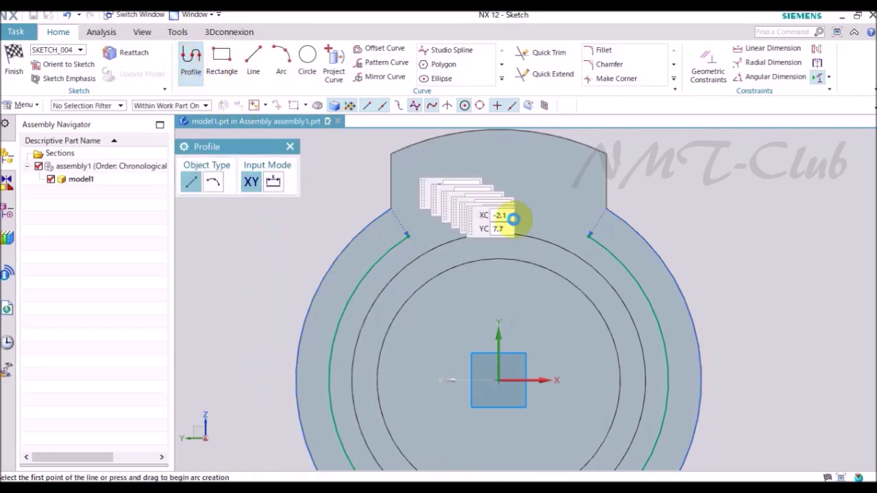
# - Draw vertical and horizontal lines from the centre and extend the offset arc to meet them
pyautogui.click(519, 194)
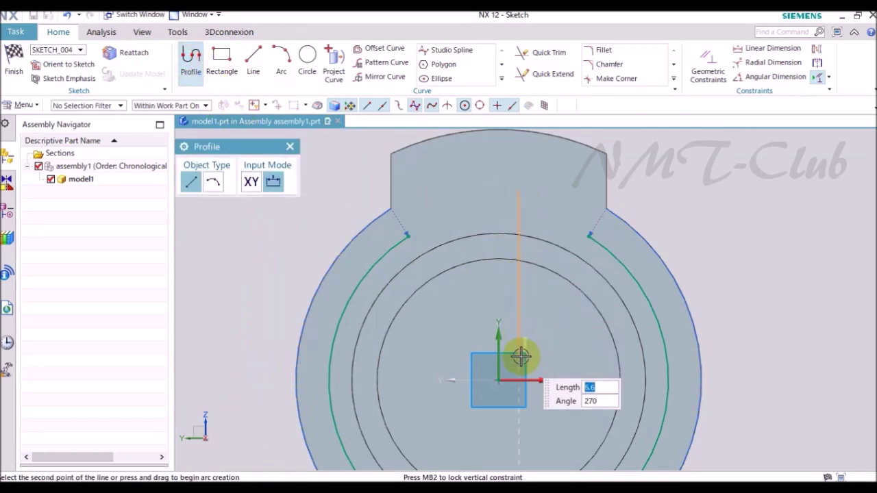
pyautogui.click(520, 357)
pyautogui.click(752, 356)
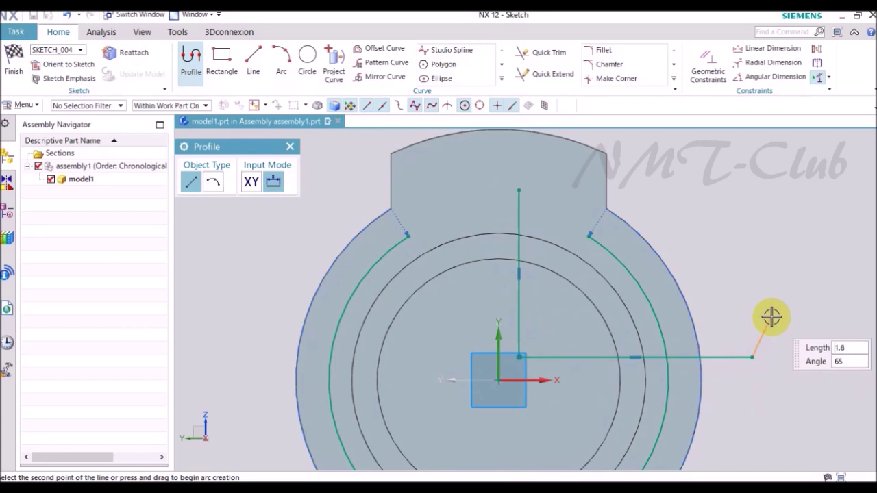
pyautogui.press('Escape')
pyautogui.press('e')
pyautogui.click(602, 242)
pyautogui.press('Escape')
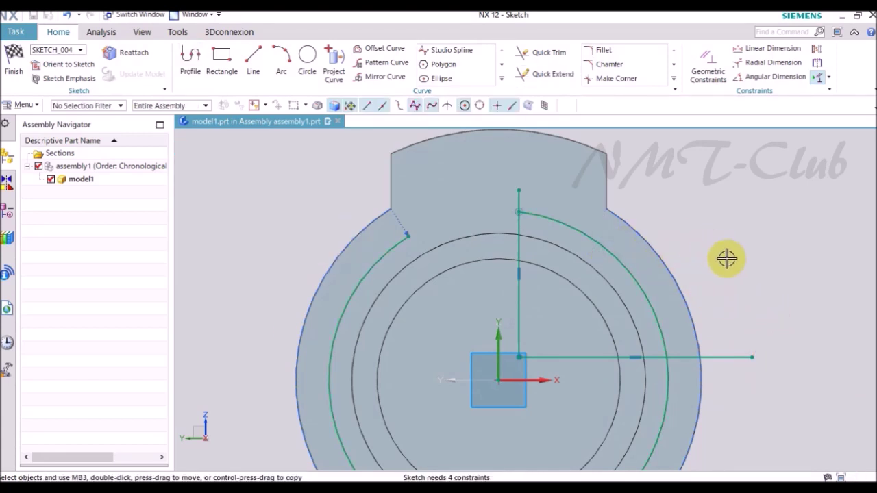
# - Trim the excess line ends and arc pieces to leave a quarter-arc outline
pyautogui.press('t')
pyautogui.moveTo(754, 396); pyautogui.dragTo(737, 356)
pyautogui.moveTo(572, 192)
pyautogui.mouseDown()
pyautogui.moveTo(496, 196)
pyautogui.moveTo(583, 180)
pyautogui.mouseUp()
pyautogui.moveTo(738, 337); pyautogui.dragTo(727, 322)
pyautogui.press('Escape')
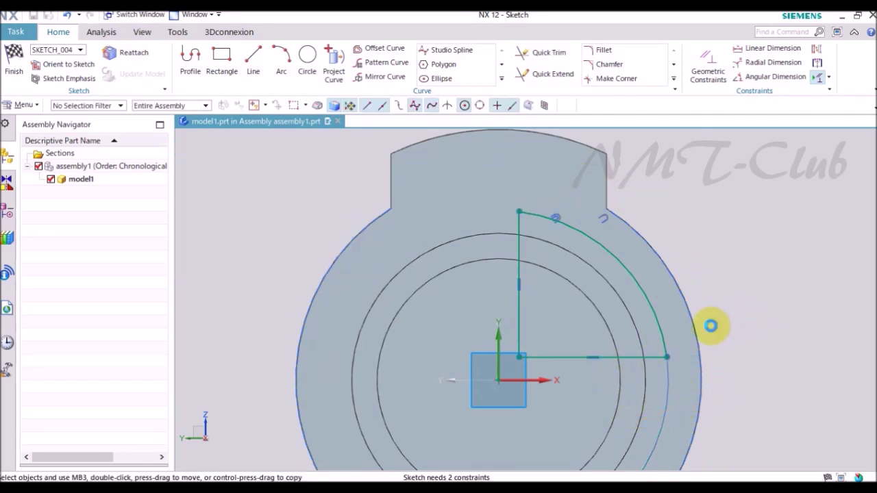
# - Dimension the slot edges 0.5 off the origin both vertically and horizontally
pyautogui.press('d')
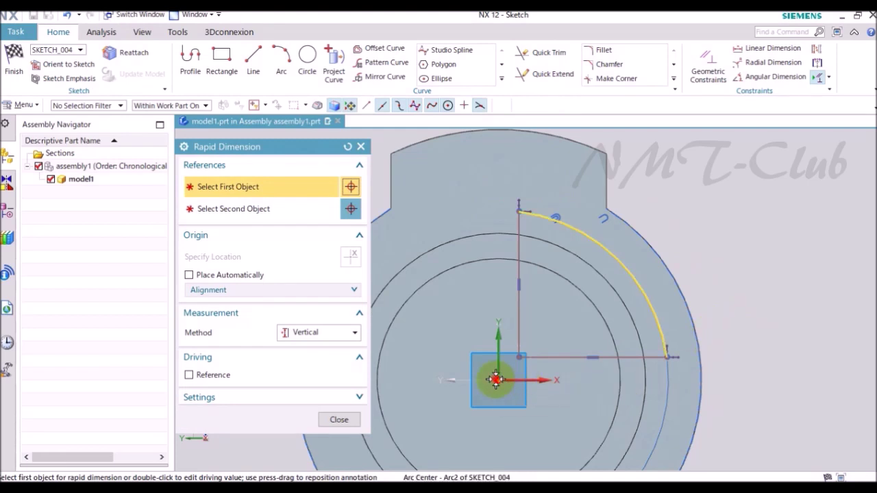
pyautogui.click(496, 379)
pyautogui.click(667, 357)
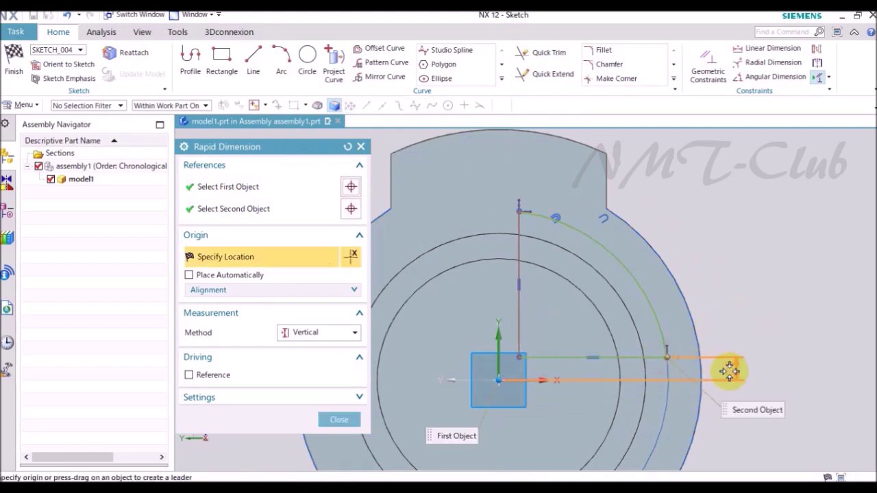
pyautogui.click(729, 371)
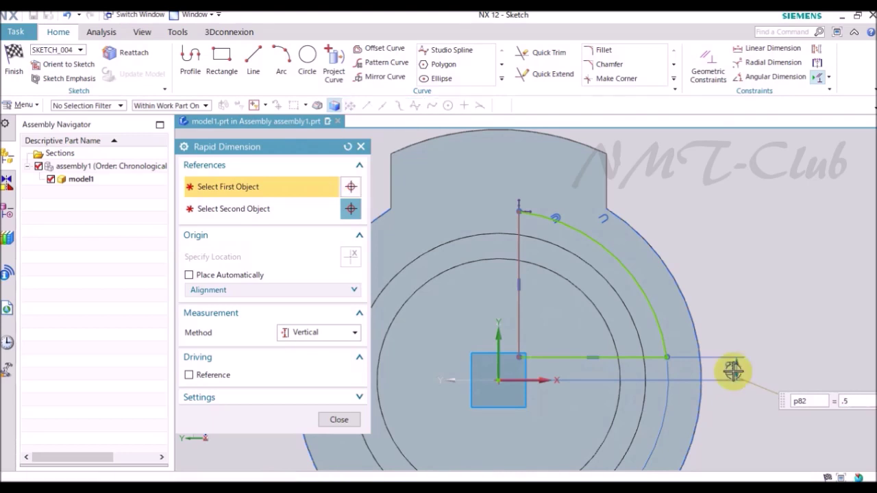
pyautogui.press('Return')
pyautogui.click(315, 333)
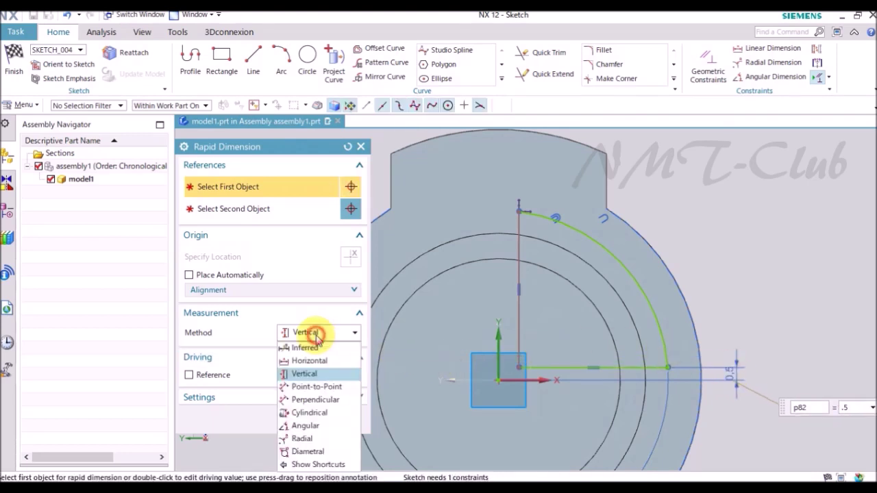
pyautogui.click(296, 361)
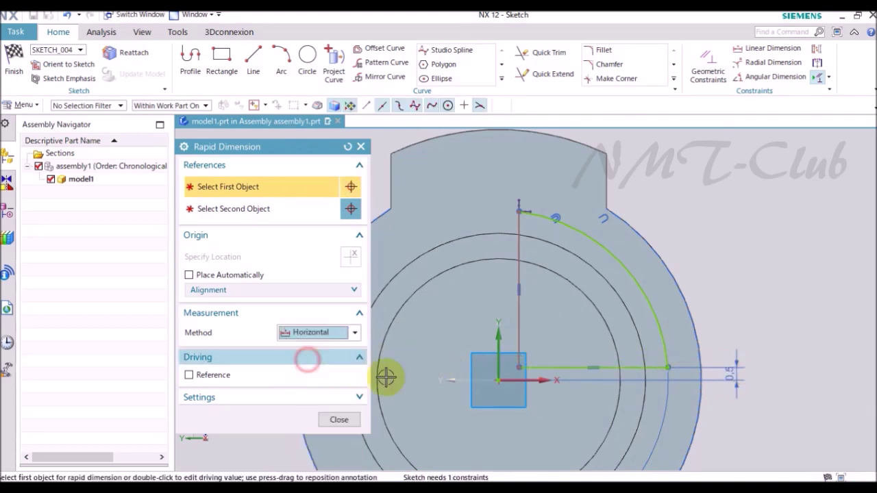
pyautogui.click(495, 381)
pyautogui.click(502, 207)
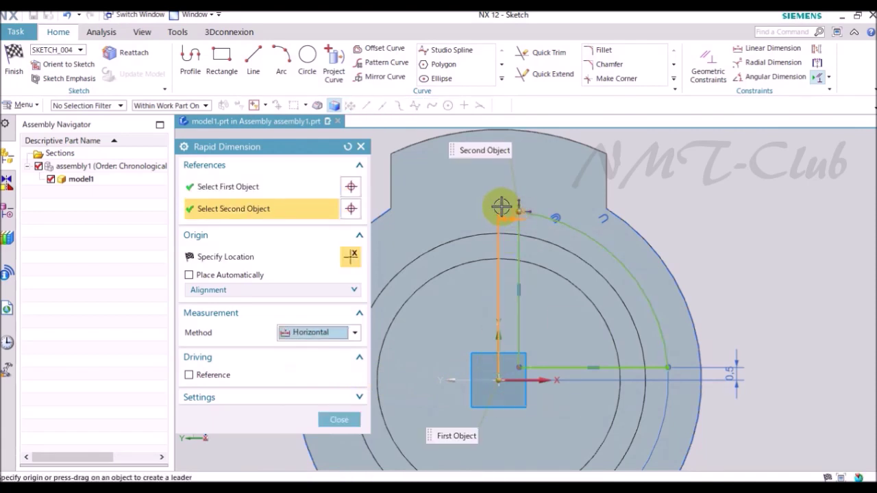
pyautogui.click(532, 197)
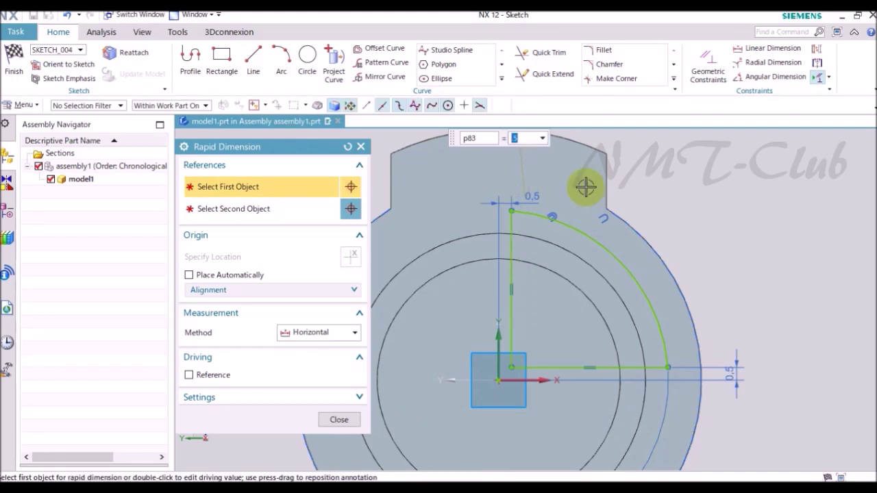
pyautogui.press('Return')
pyautogui.click(348, 419)
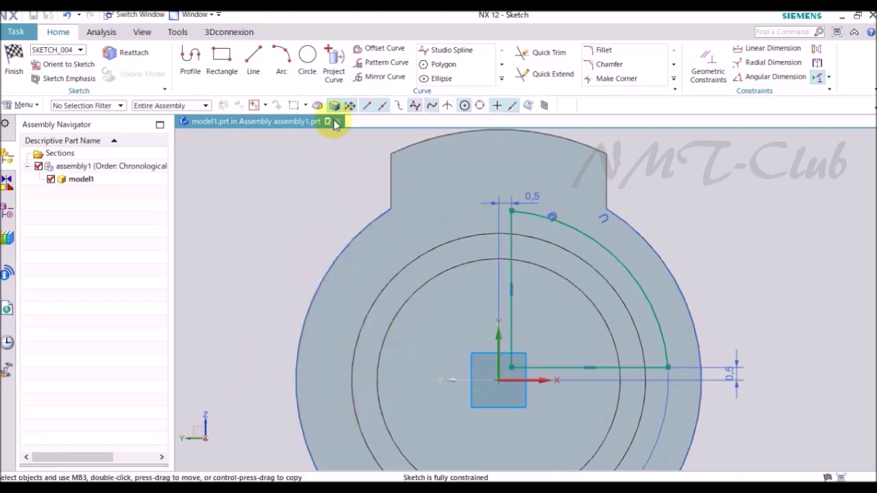
pyautogui.click(336, 65)
# - Project the inner circular step edge into the sketch and trim it to close the slot
pyautogui.moveTo(454, 147)
pyautogui.mouseDown(button='middle')
pyautogui.moveTo(550, 222)
pyautogui.moveTo(557, 313)
pyautogui.mouseUp(button='middle')
pyautogui.click(554, 312)
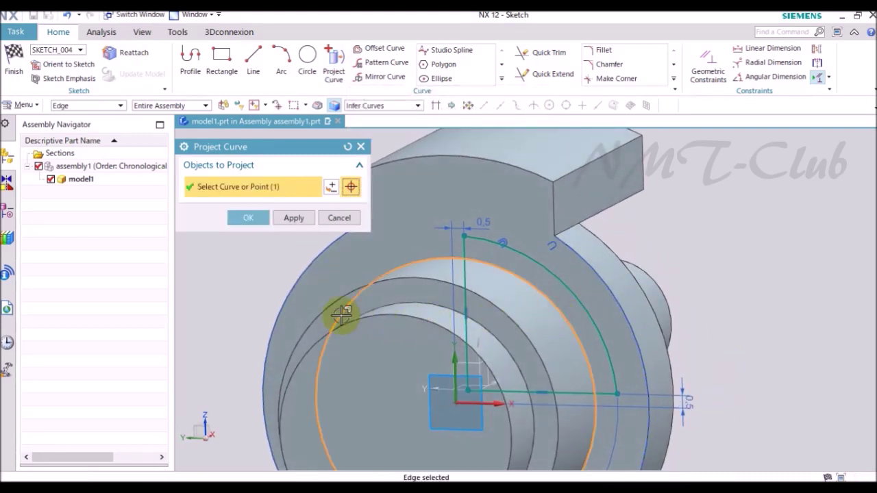
pyautogui.click(259, 230)
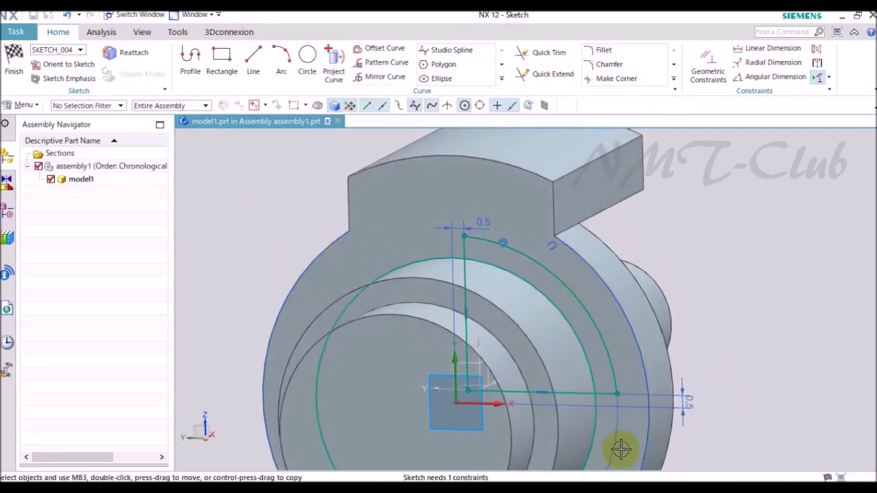
pyautogui.press('t')
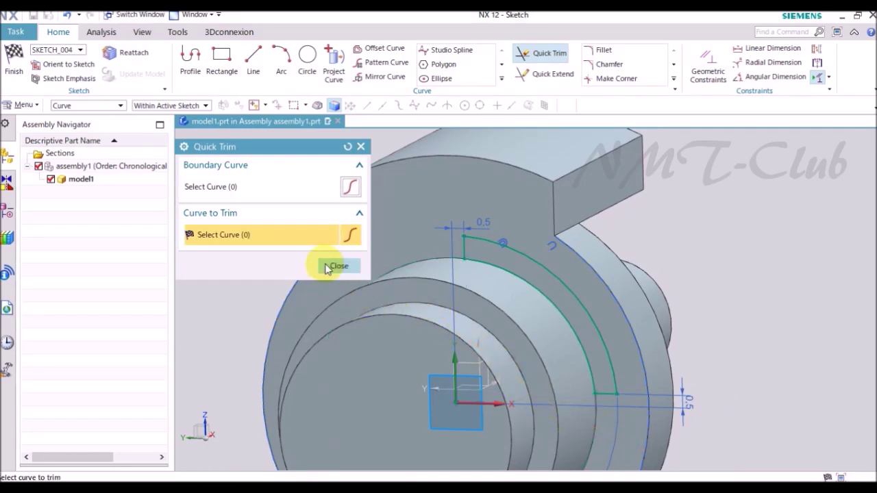
pyautogui.click(327, 267)
pyautogui.moveTo(699, 206)
pyautogui.mouseDown(button='middle')
pyautogui.moveTo(687, 212)
pyautogui.moveTo(450, 126)
pyautogui.mouseUp(button='middle')
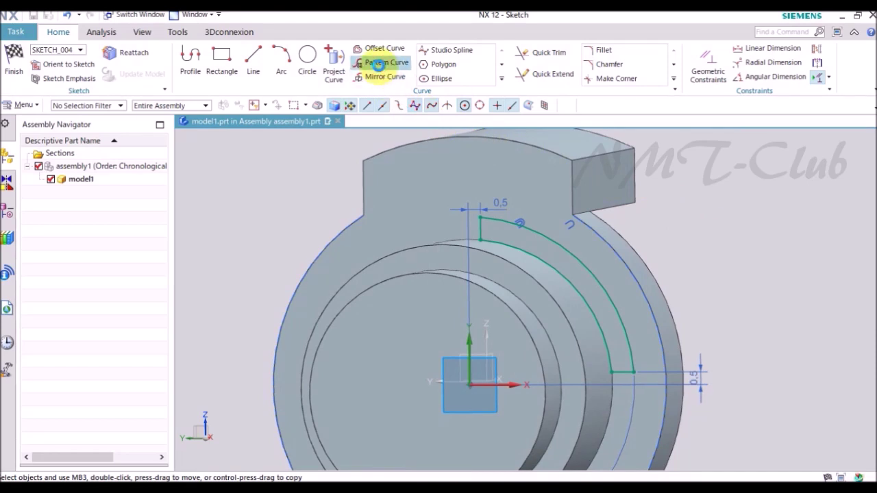
# - Circularly pattern the slot about the sketch origin, 4 copies at 90°
pyautogui.click(378, 63)
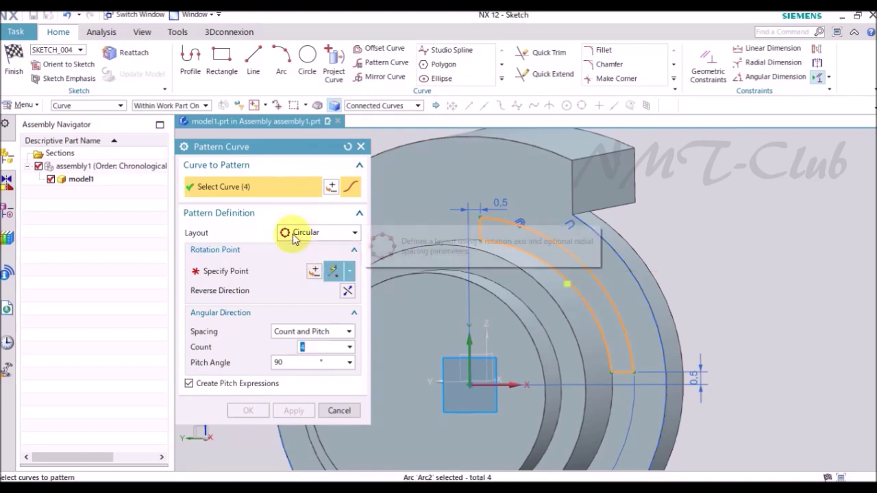
pyautogui.click(240, 273)
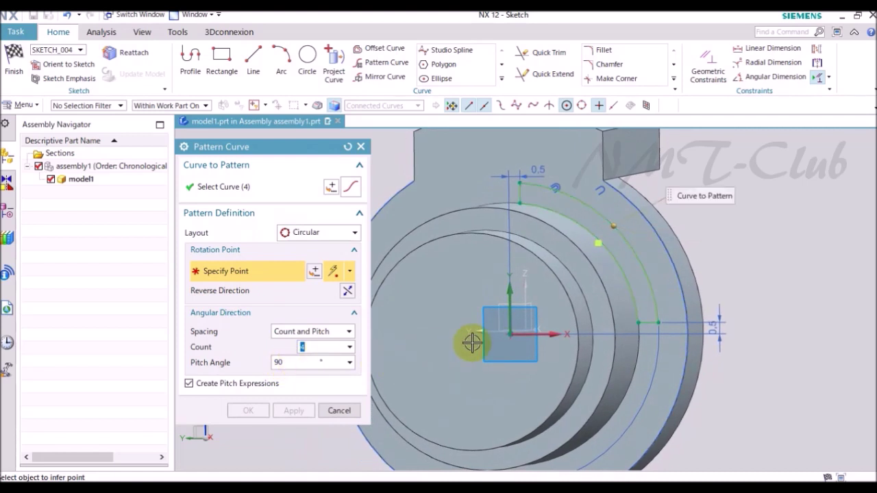
pyautogui.click(505, 339)
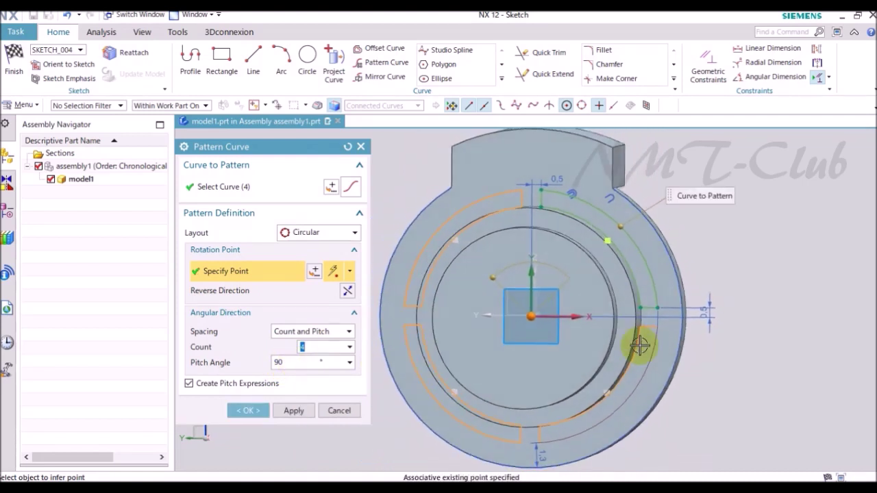
pyautogui.click(249, 410)
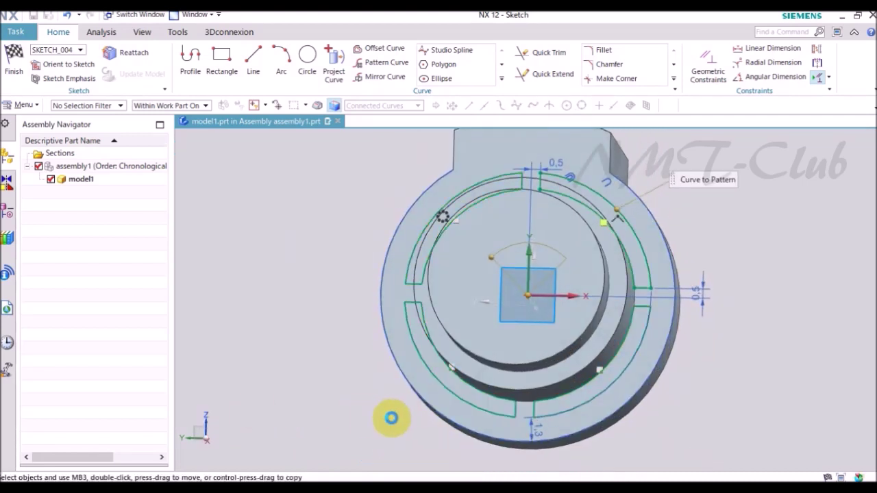
pyautogui.rightClick(268, 215)
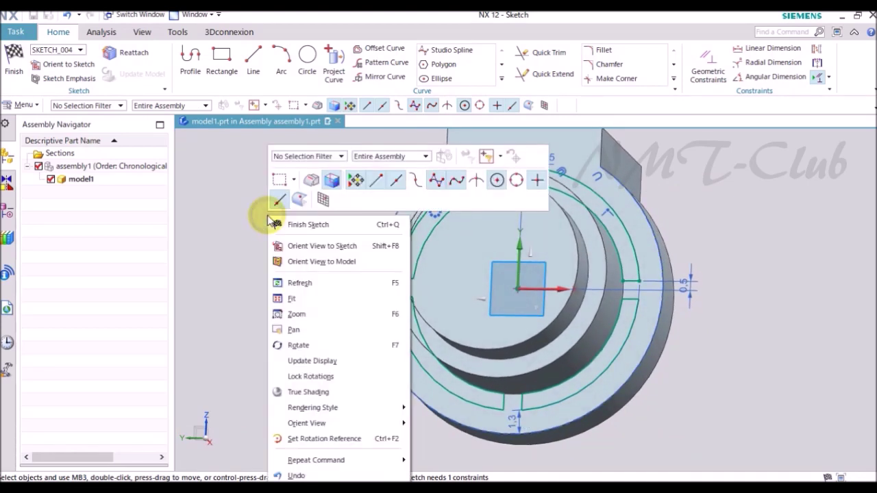
# - Finish the sketch and subtract-extrude the four slots 1.7 deep into the flange
pyautogui.click(289, 226)
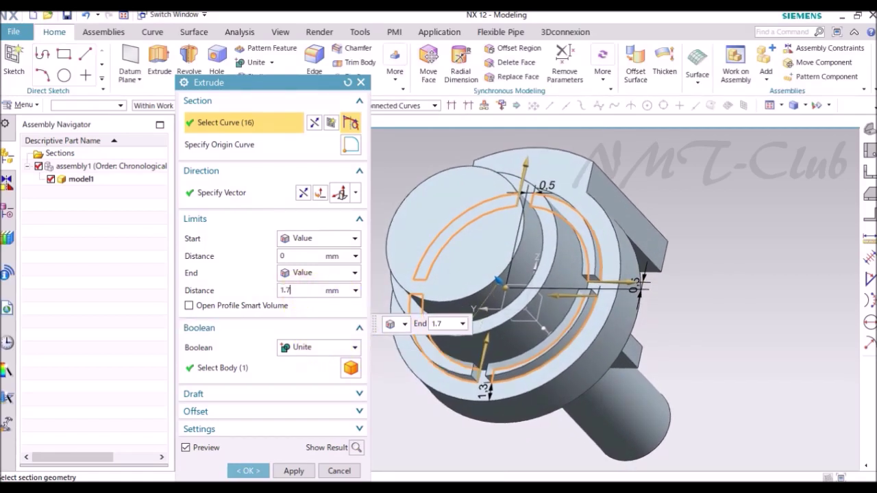
pyautogui.click(344, 300)
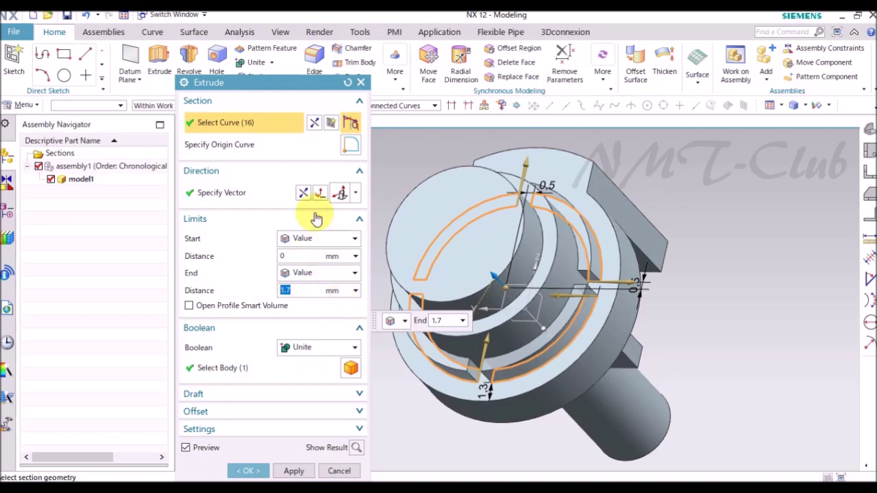
pyautogui.click(307, 194)
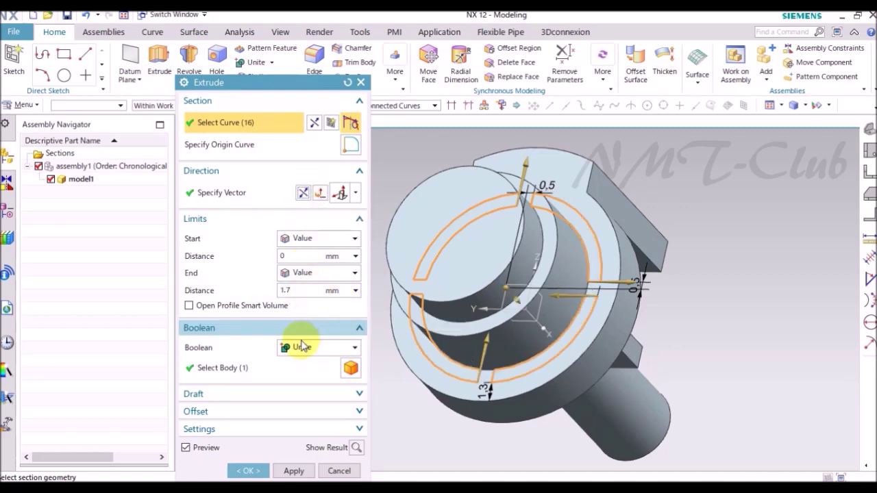
pyautogui.click(301, 348)
pyautogui.click(308, 389)
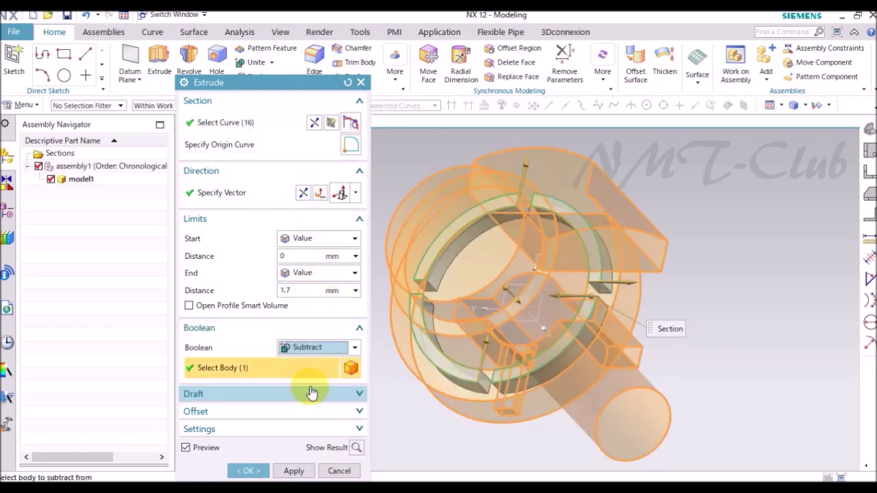
pyautogui.click(246, 471)
pyautogui.moveTo(310, 466)
pyautogui.mouseDown(button='middle')
pyautogui.moveTo(752, 418)
pyautogui.moveTo(662, 301)
pyautogui.moveTo(397, 206)
pyautogui.moveTo(203, 105)
pyautogui.mouseUp(button='middle')
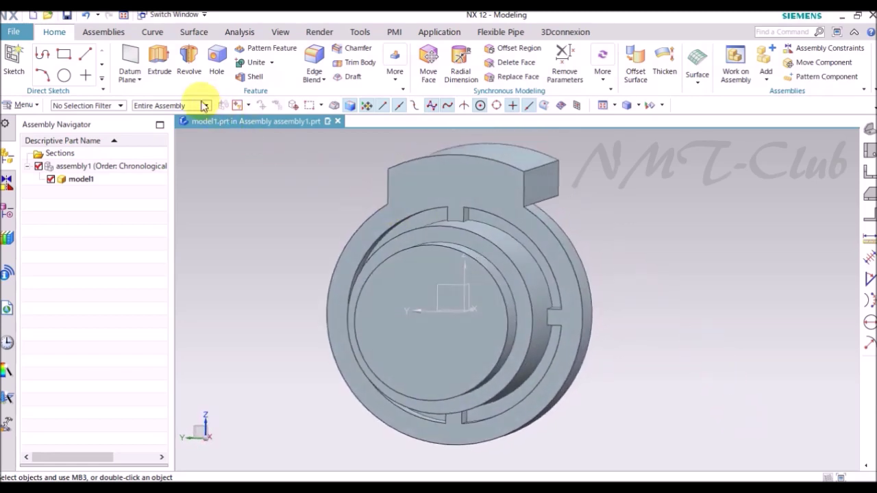
pyautogui.click(160, 61)
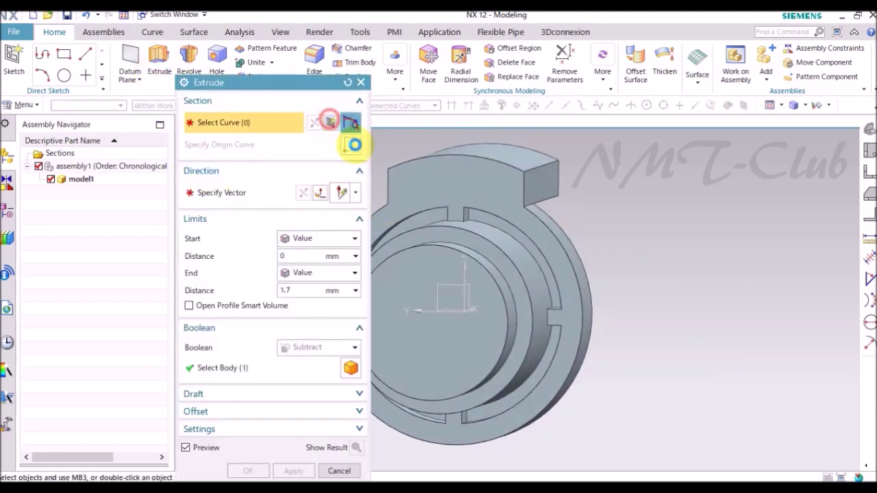
# - Start an extrude section sketch on the part's front face
pyautogui.click(350, 122)
pyautogui.click(502, 176)
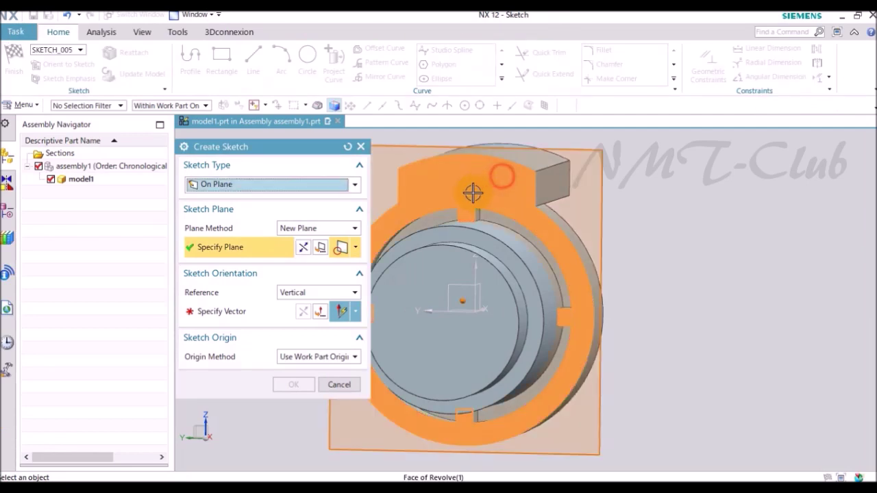
pyautogui.middleClick(674, 254)
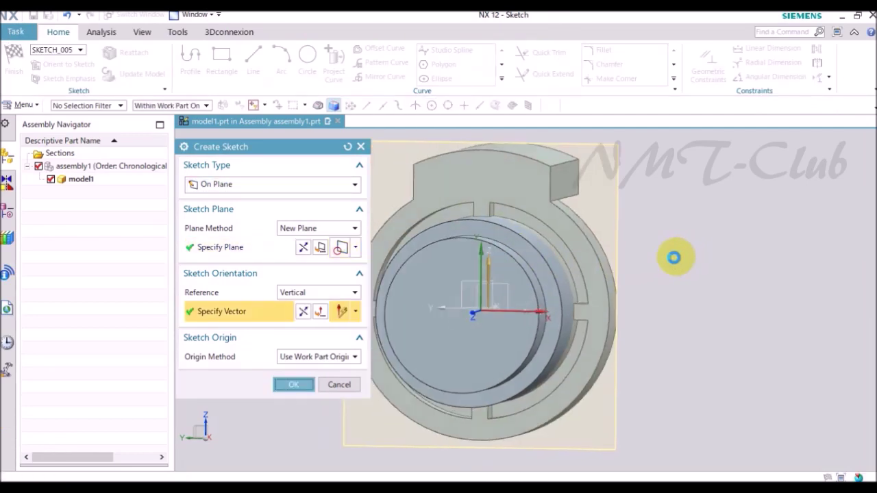
pyautogui.scroll(-1, 382, 389)
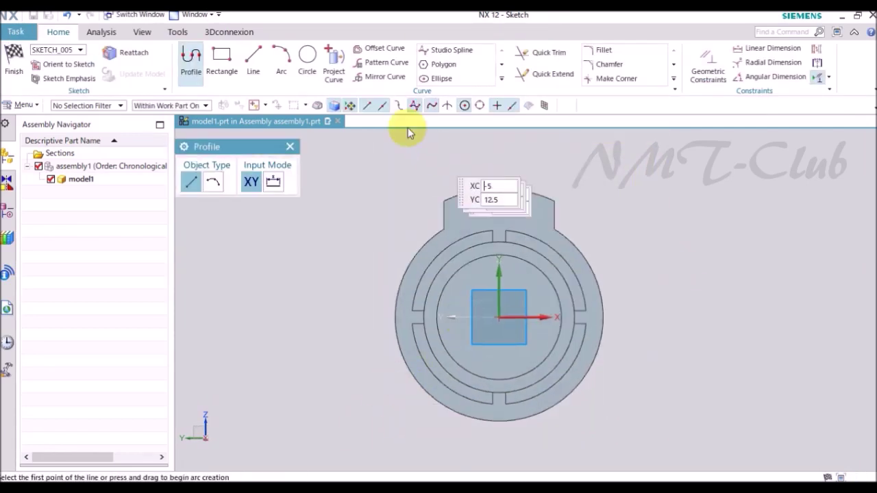
# - Offset the top block's arc and vertical side edge 1.3 mm inward
pyautogui.click(376, 55)
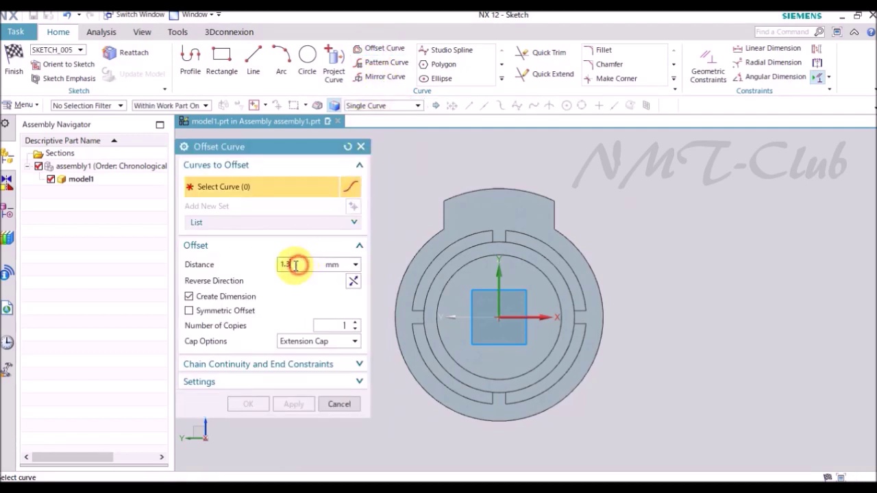
pyautogui.scroll(2, 489, 202)
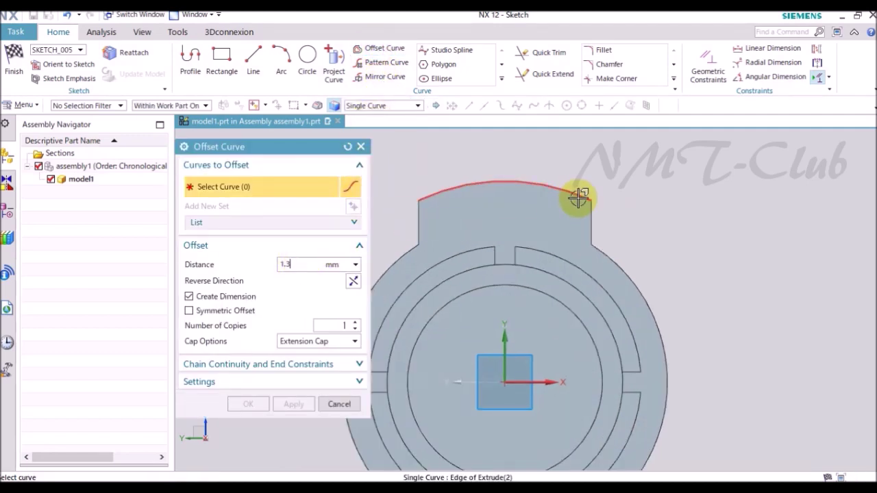
pyautogui.click(579, 197)
pyautogui.scroll(3, 627, 200)
pyautogui.click(551, 207)
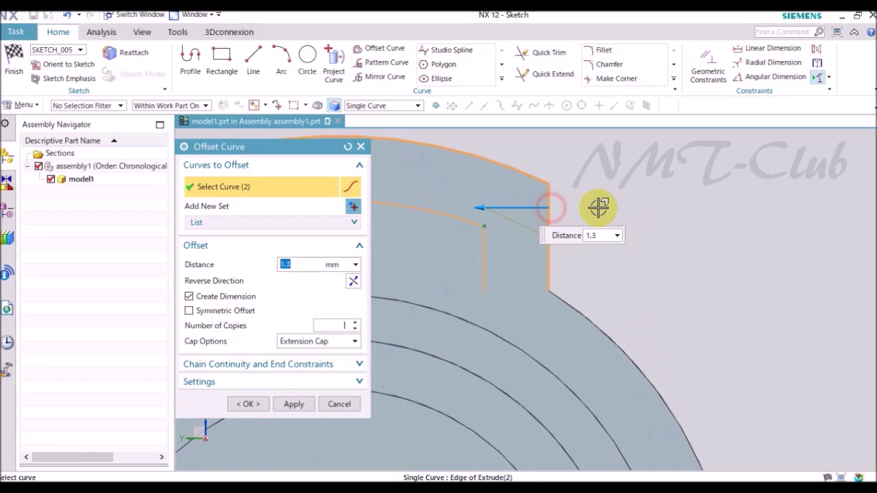
pyautogui.scroll(-2, 648, 212)
pyautogui.click(252, 404)
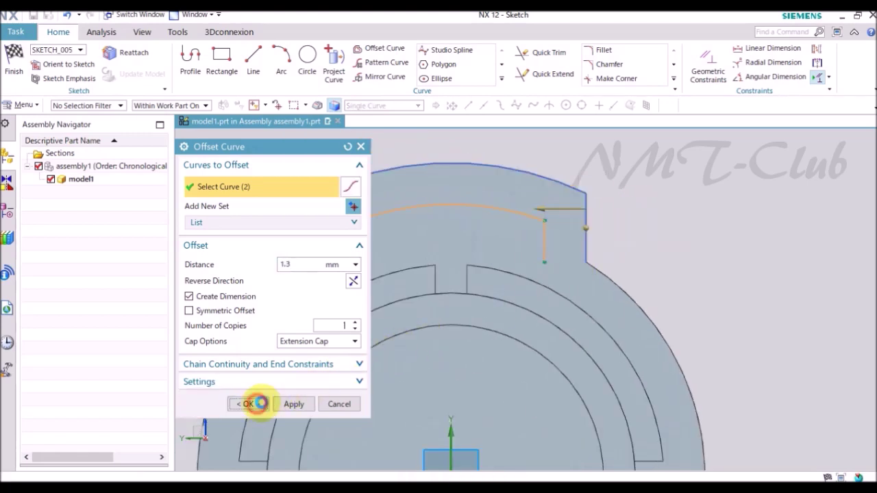
# - Project the slot's arc edge, then extend and trim the curves into a clean slot outline
pyautogui.click(334, 70)
pyautogui.scroll(3, 458, 258)
pyautogui.click(503, 278)
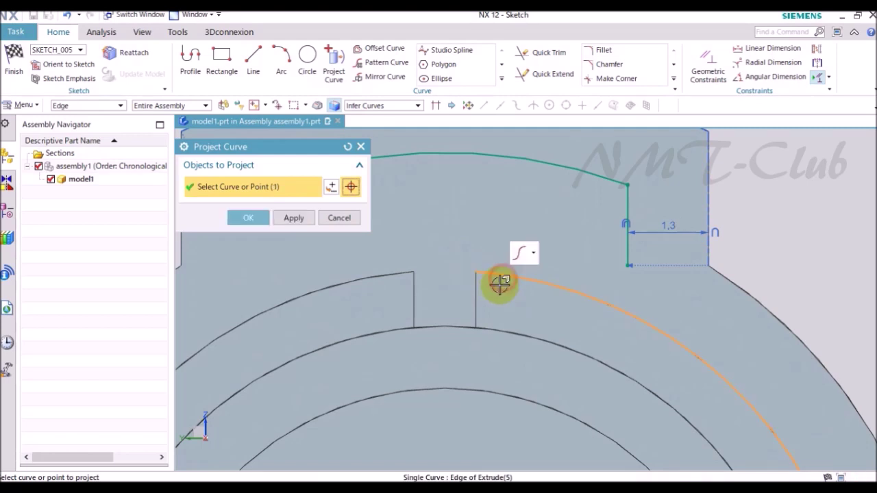
pyautogui.click(252, 218)
pyautogui.press('e')
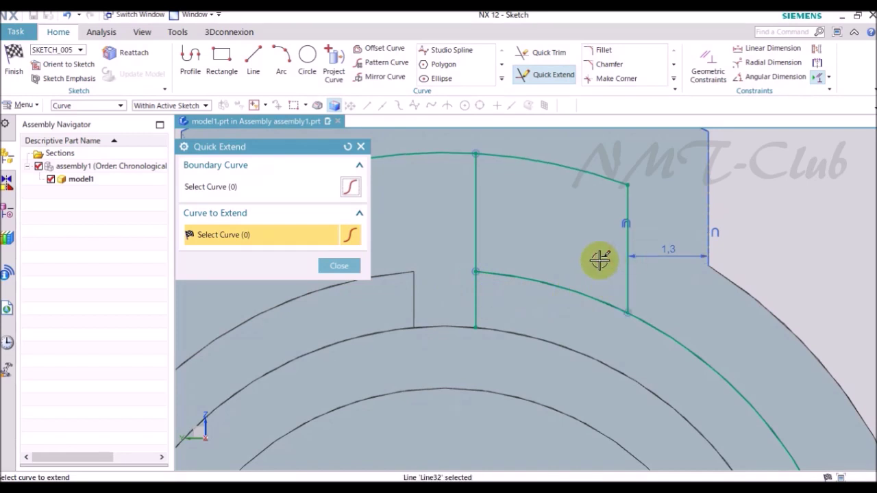
pyautogui.press('Escape')
pyautogui.press('t')
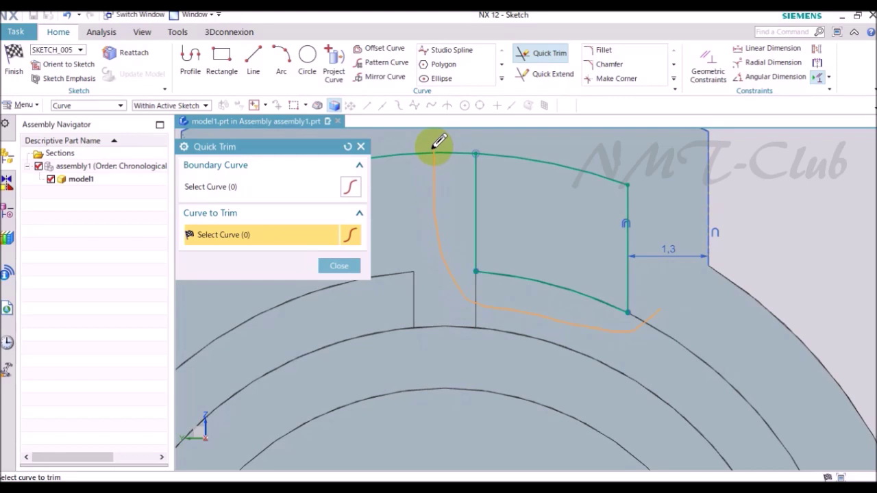
pyautogui.scroll(-3, 410, 238)
pyautogui.press('Escape')
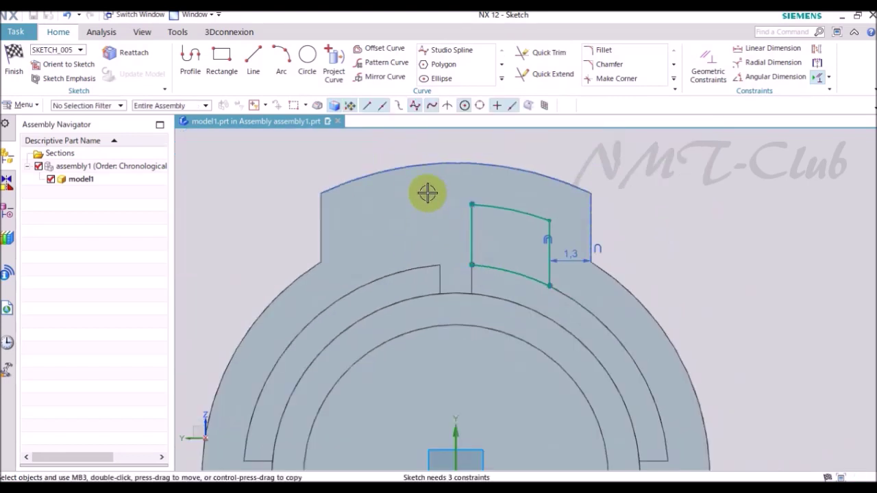
# - Mirror the slot outline across the vertical axis and finish the sketch
pyautogui.click(376, 80)
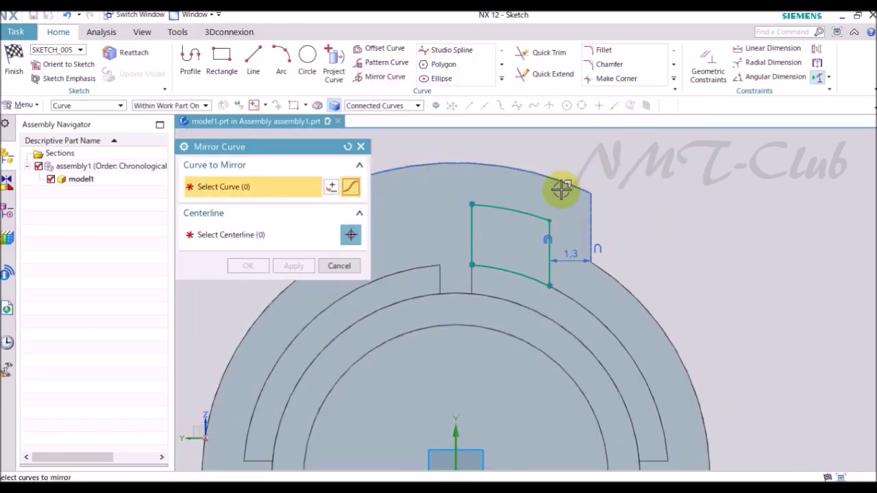
pyautogui.scroll(-1, 545, 177)
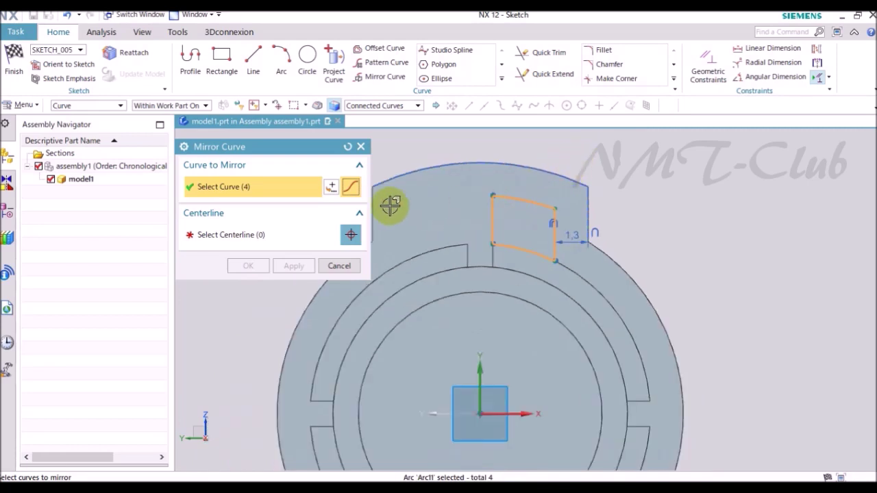
pyautogui.click(231, 235)
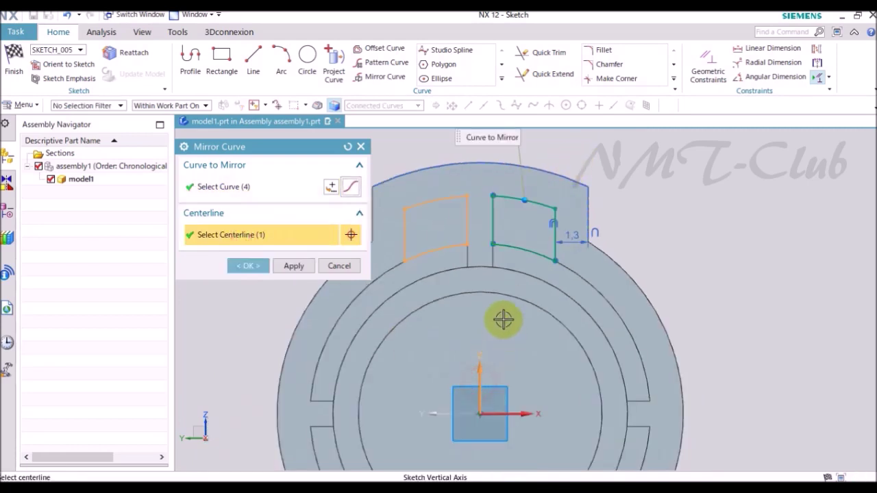
pyautogui.click(253, 266)
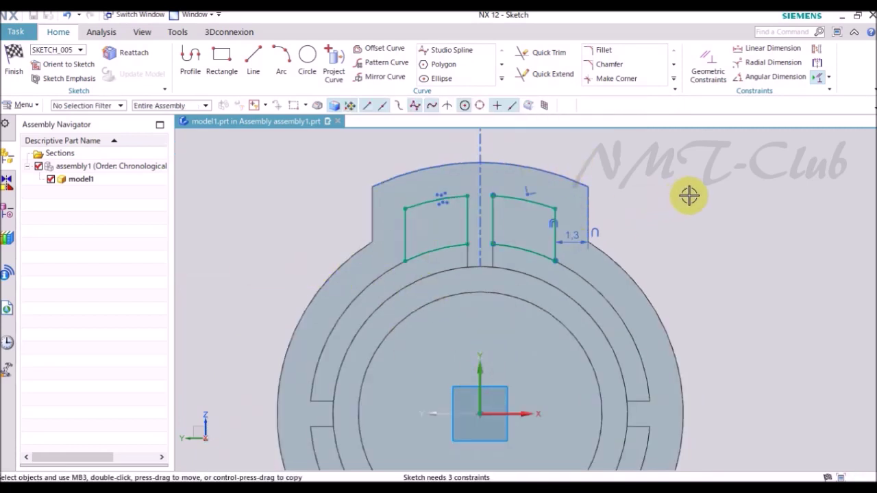
pyautogui.rightClick(688, 196)
pyautogui.click(727, 205)
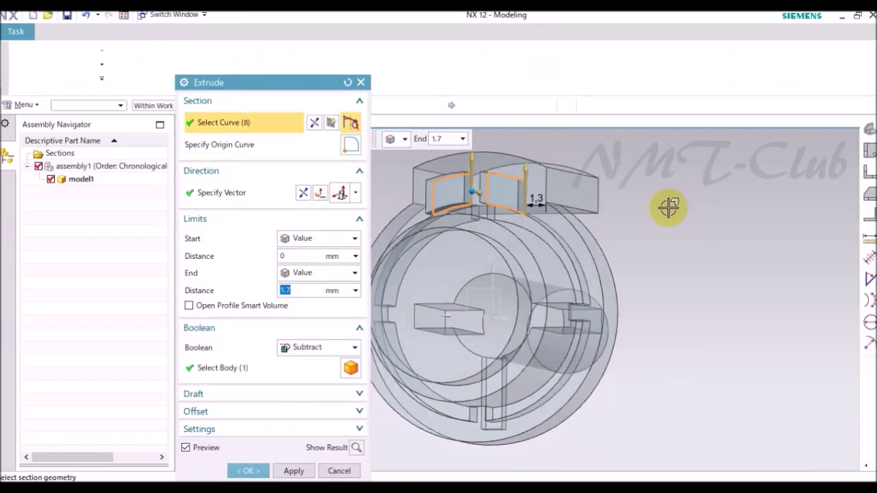
# - Apply the 1.7 mm deep subtract cut of both slots into the top block
pyautogui.moveTo(667, 207); pyautogui.dragTo(373, 270, button='middle')
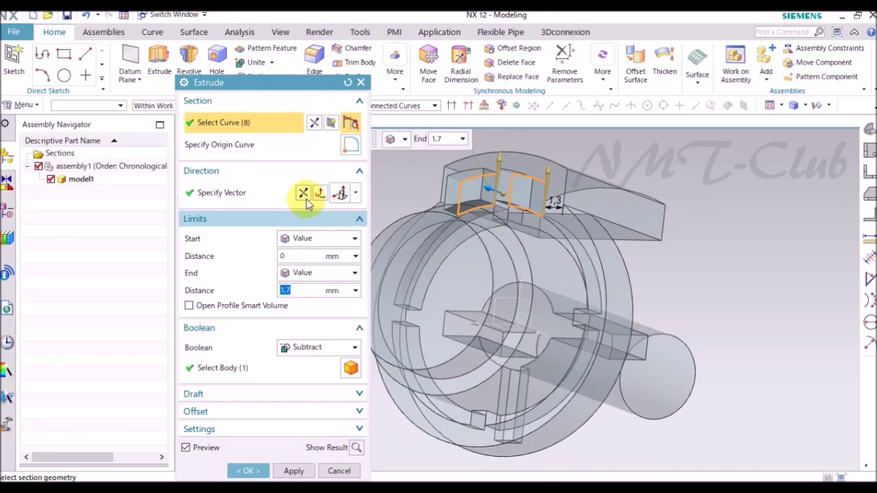
pyautogui.click(249, 472)
pyautogui.moveTo(421, 411)
pyautogui.mouseDown(button='middle')
pyautogui.moveTo(740, 397)
pyautogui.moveTo(764, 364)
pyautogui.moveTo(735, 341)
pyautogui.moveTo(391, 205)
pyautogui.moveTo(215, 102)
pyautogui.mouseUp(button='middle')
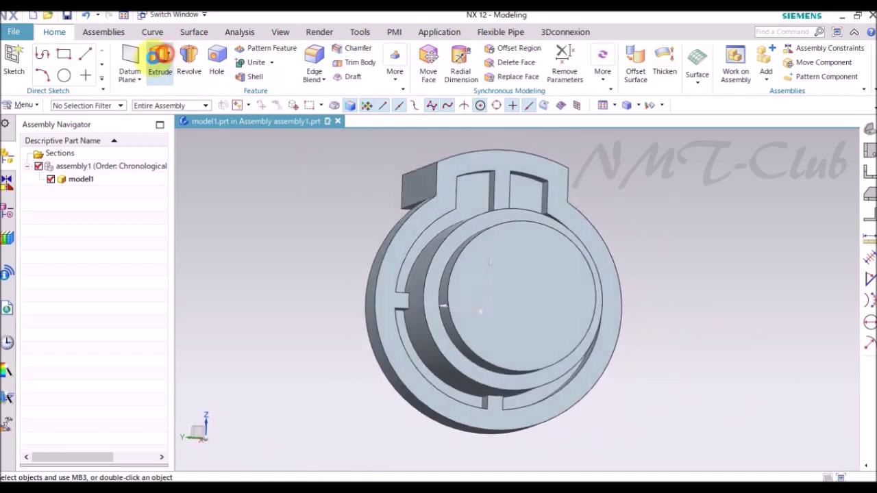
pyautogui.click(159, 60)
pyautogui.click(331, 122)
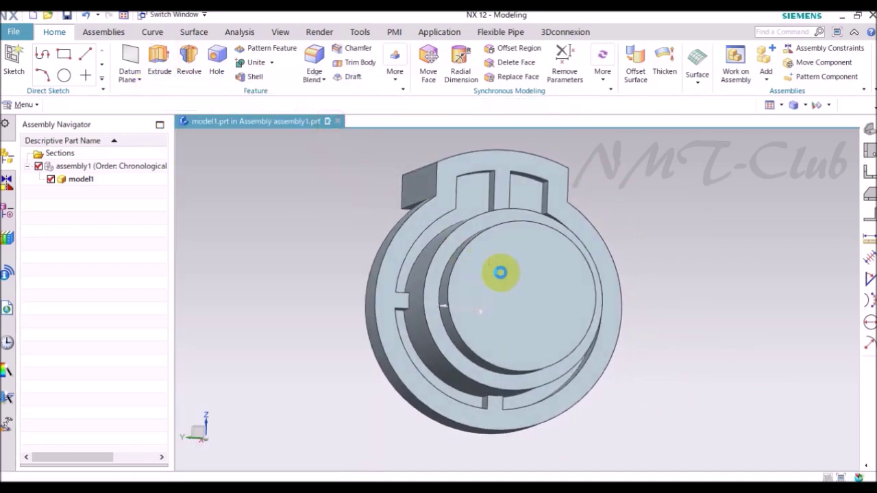
# - Place the new sketch on the shaft's front end face, viewed face-on
pyautogui.click(529, 274)
pyautogui.click(529, 274)
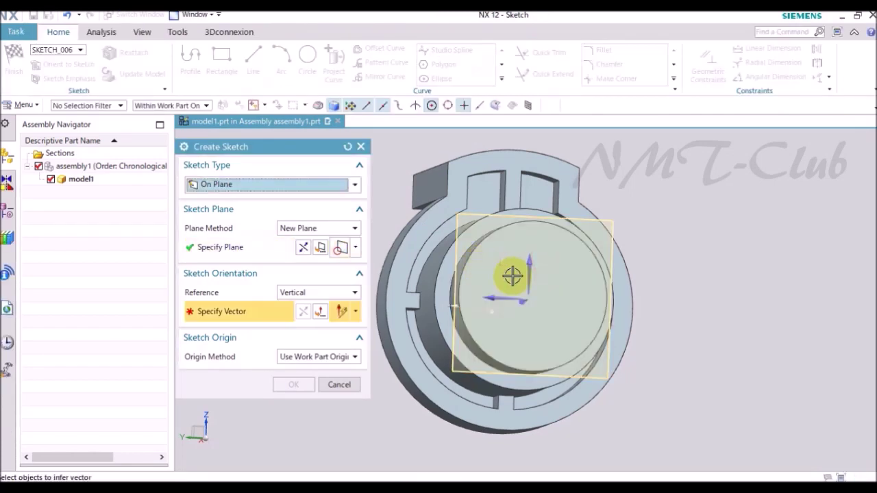
pyautogui.click(529, 274)
pyautogui.moveTo(676, 290); pyautogui.dragTo(717, 287, button='middle')
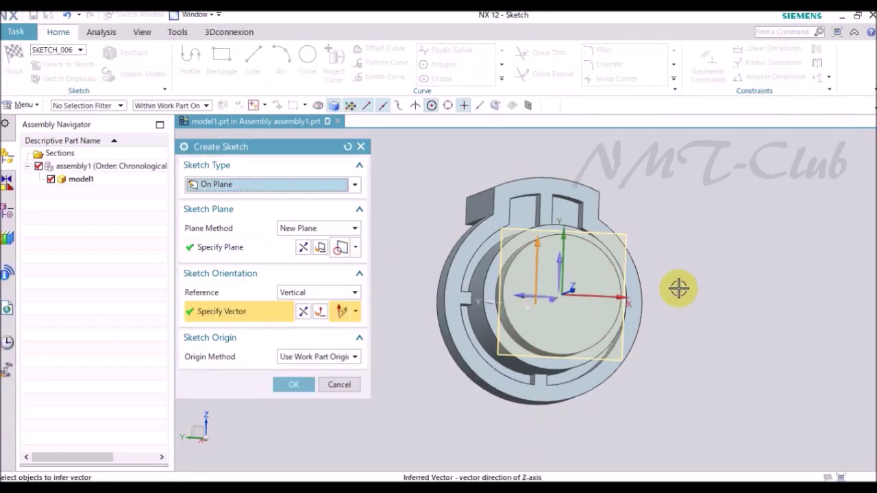
pyautogui.middleClick(717, 288)
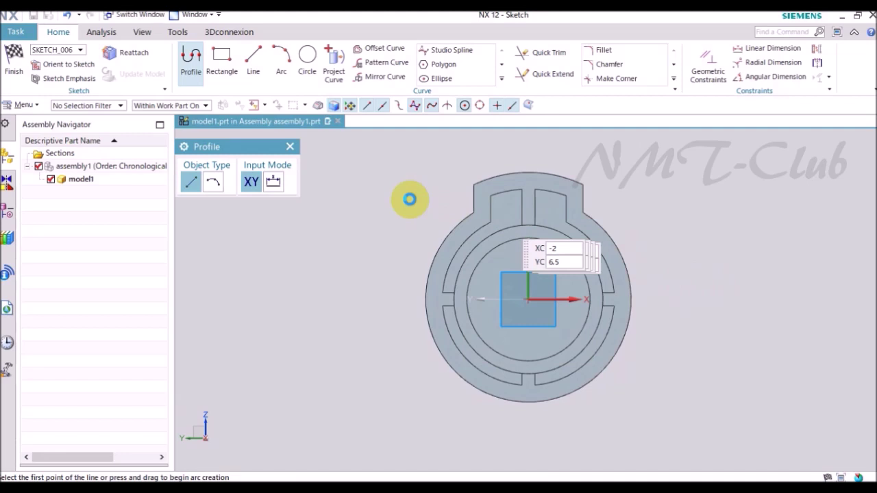
# - Draw a 4 × 4 center-point square at the origin and finish the sketch
pyautogui.click(221, 59)
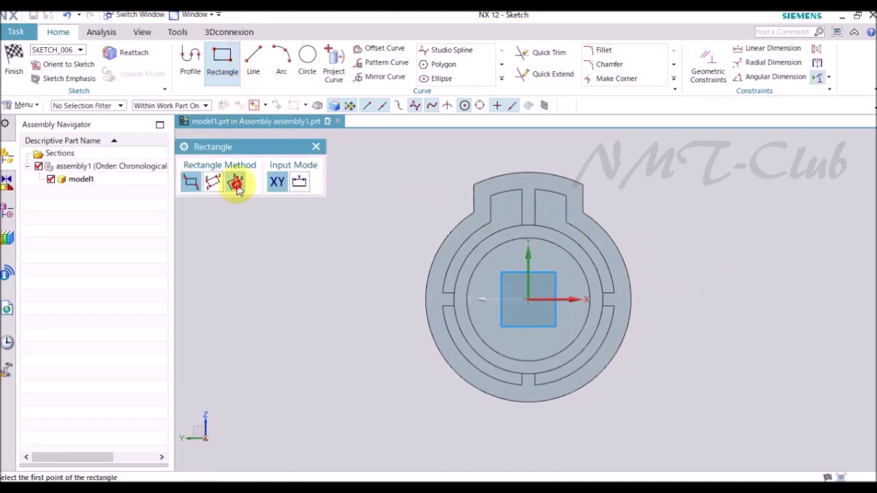
pyautogui.click(235, 184)
pyautogui.scroll(2, 507, 298)
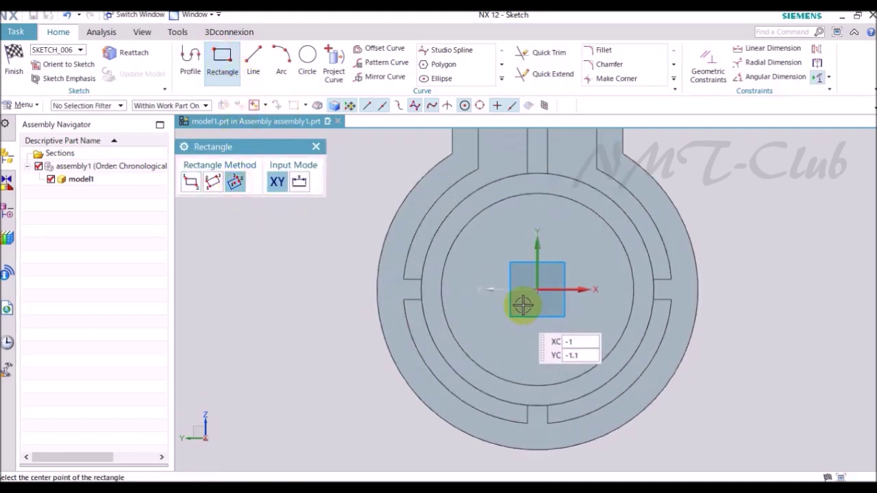
pyautogui.click(556, 295)
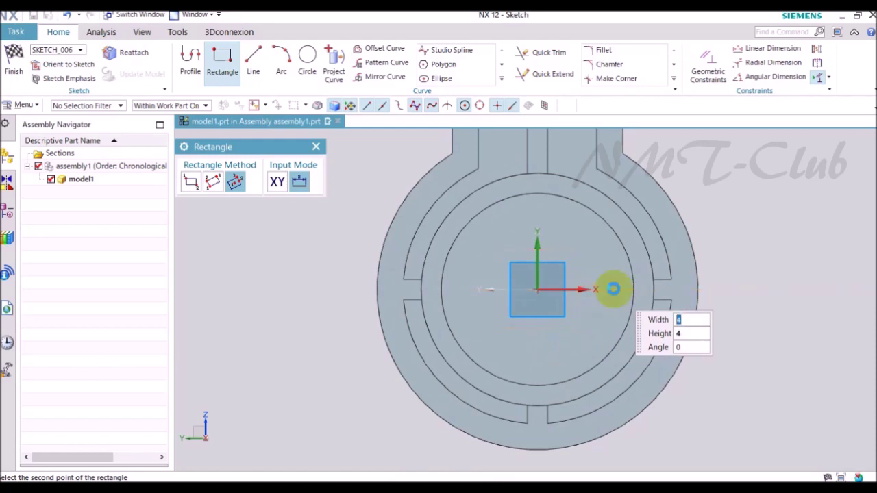
pyautogui.click(614, 288)
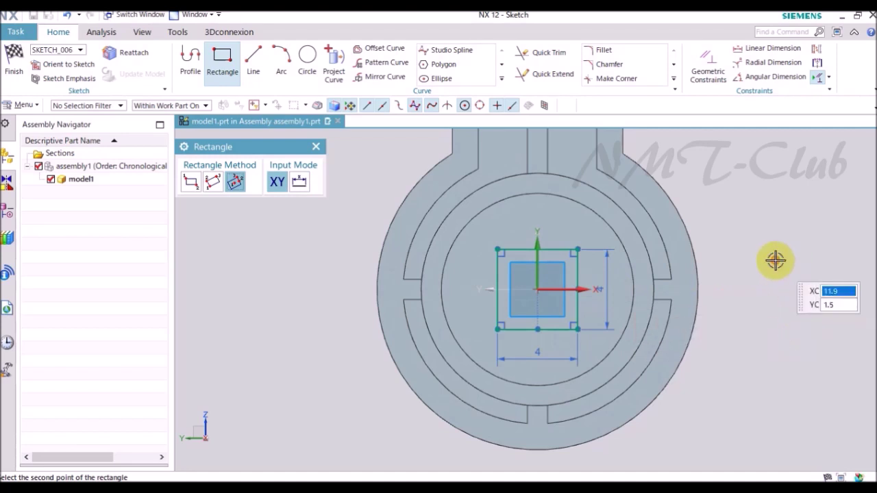
pyautogui.press('Escape')
pyautogui.rightClick(733, 206)
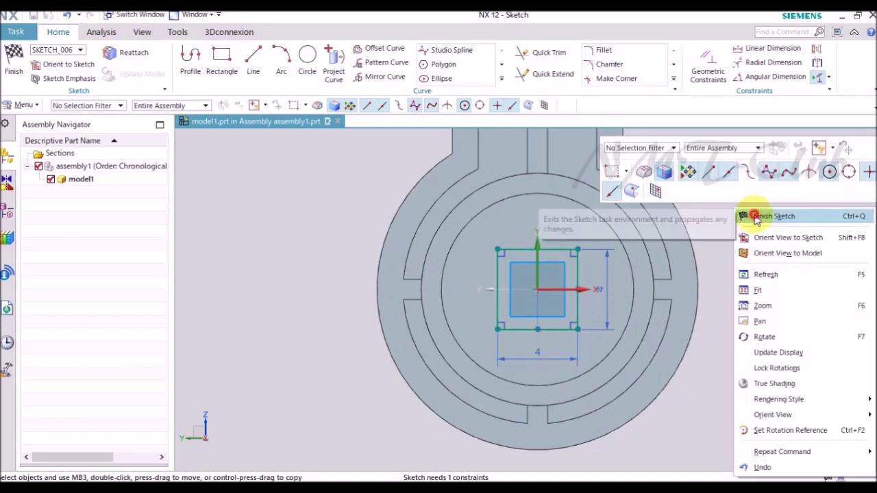
pyautogui.click(740, 213)
# - Cut the 4 × 4 square pocket in the reversed direction, Until Extended to the selected face
pyautogui.press('x')
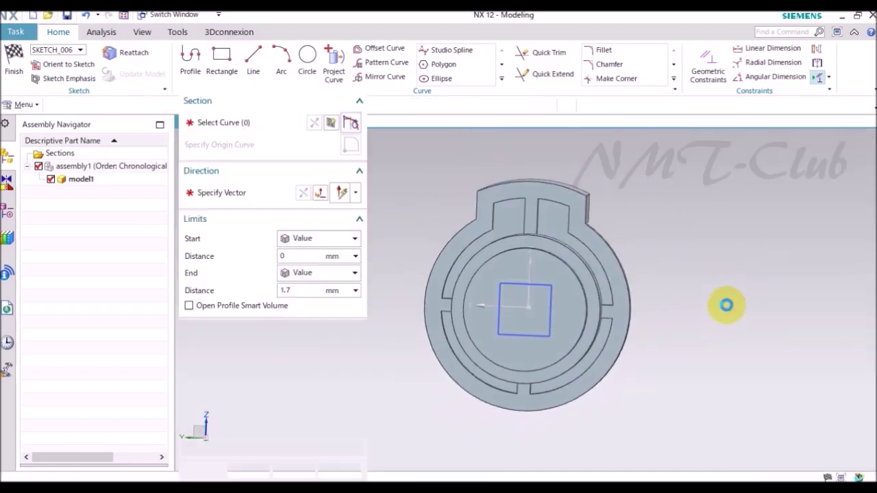
pyautogui.moveTo(706, 319); pyautogui.dragTo(405, 297, button='middle')
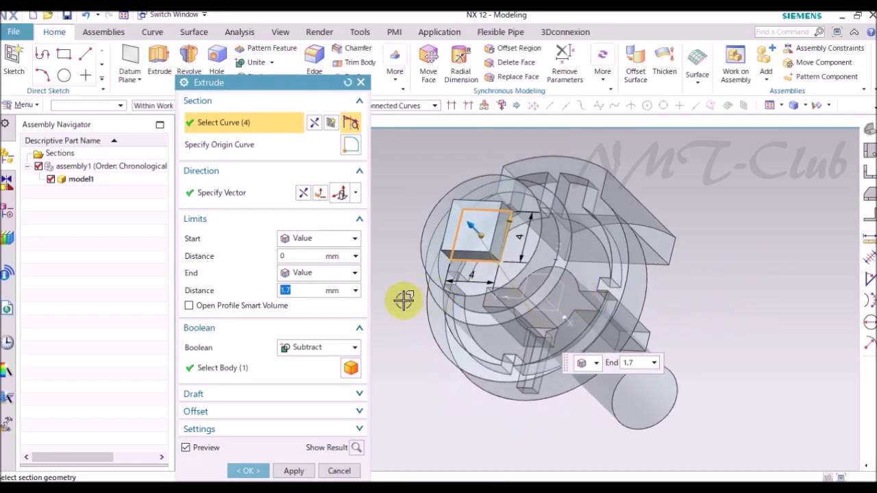
pyautogui.click(302, 191)
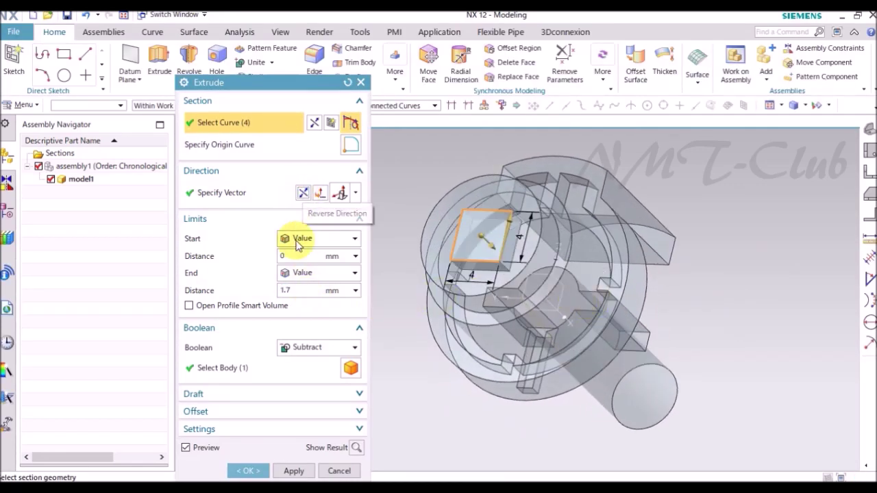
pyautogui.click(300, 274)
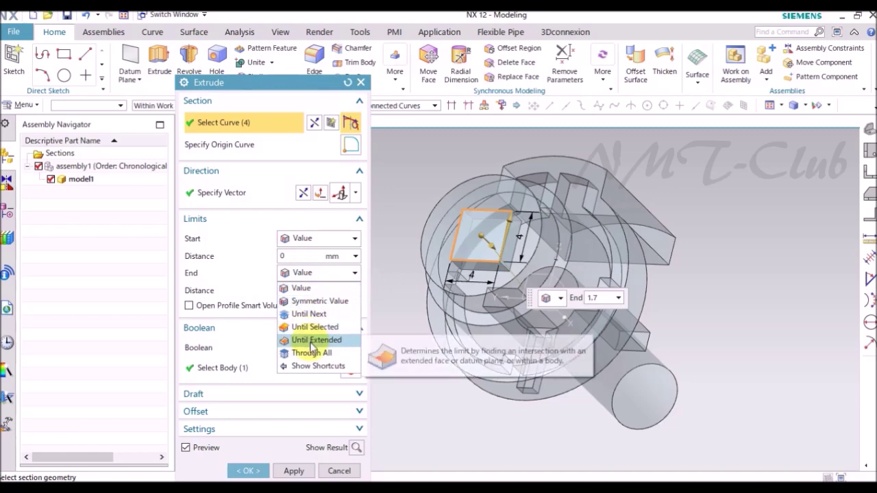
pyautogui.click(307, 340)
pyautogui.click(470, 353)
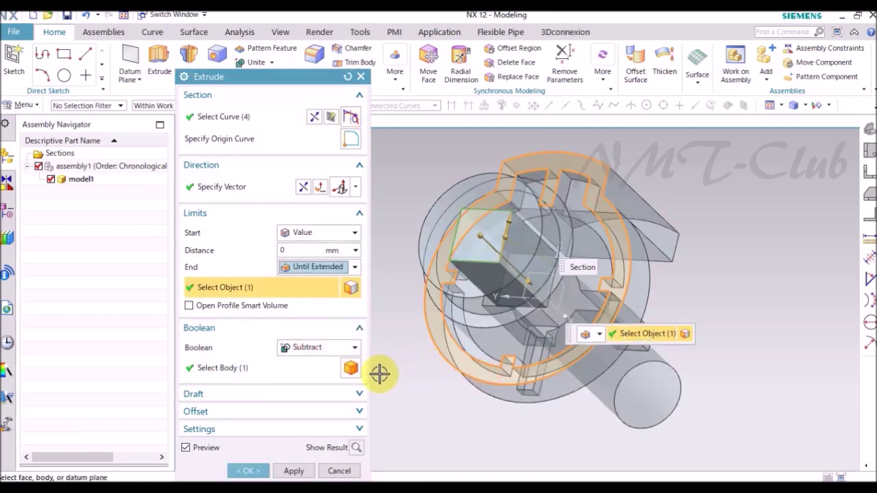
pyautogui.click(248, 470)
pyautogui.moveTo(539, 402)
pyautogui.mouseDown(button='middle')
pyautogui.moveTo(761, 431)
pyautogui.moveTo(766, 361)
pyautogui.moveTo(503, 273)
pyautogui.moveTo(177, 86)
pyautogui.mouseUp(button='middle')
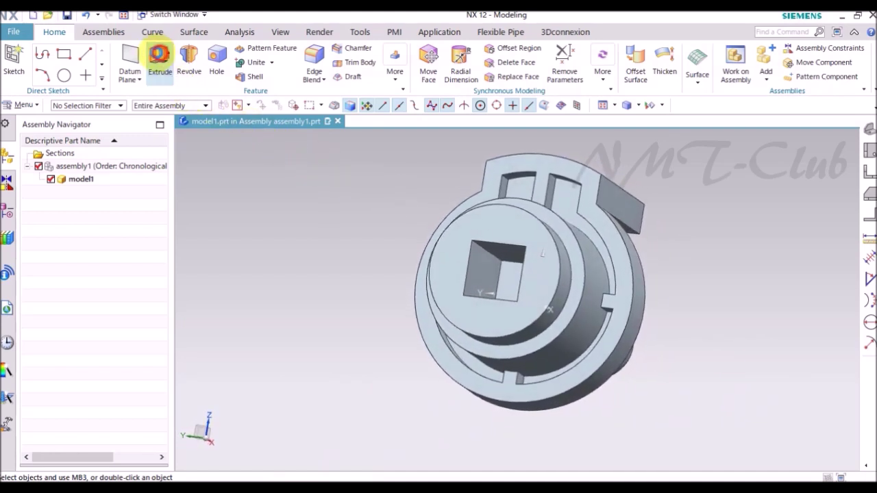
pyautogui.click(159, 56)
pyautogui.click(326, 125)
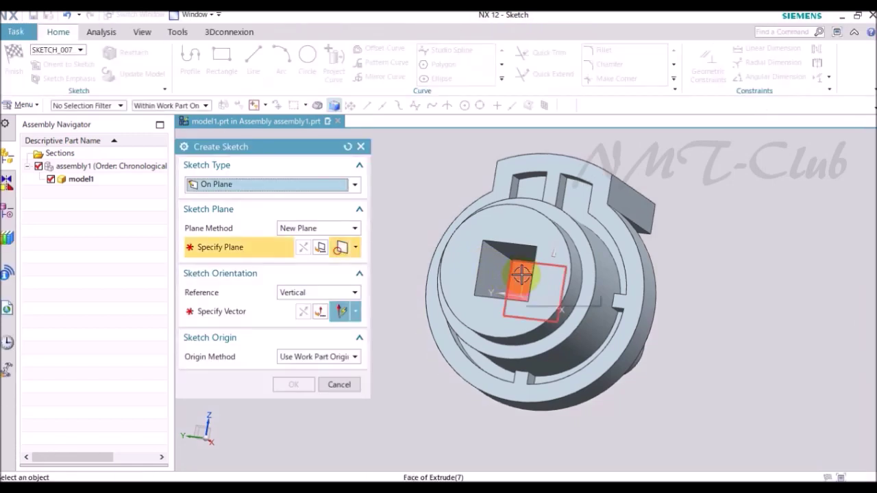
# - Place the sketch on the square pocket's floor and confirm its orientation
pyautogui.click(521, 274)
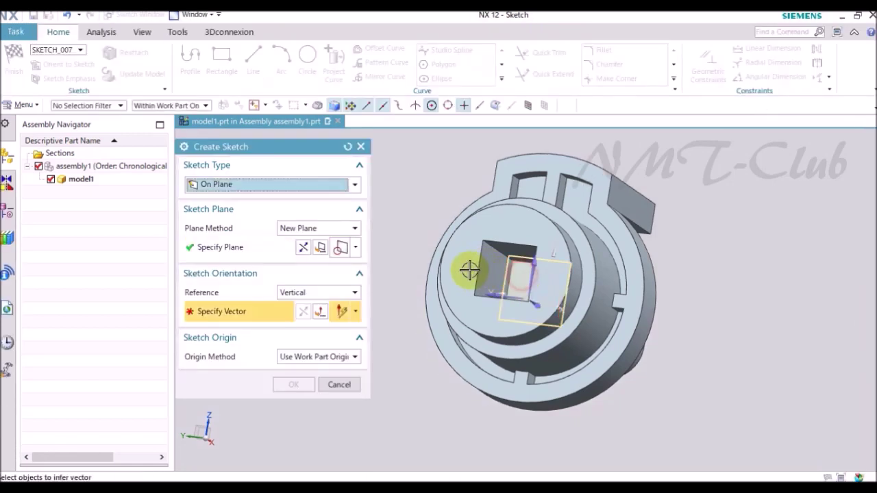
pyautogui.click(538, 269)
pyautogui.click(314, 384)
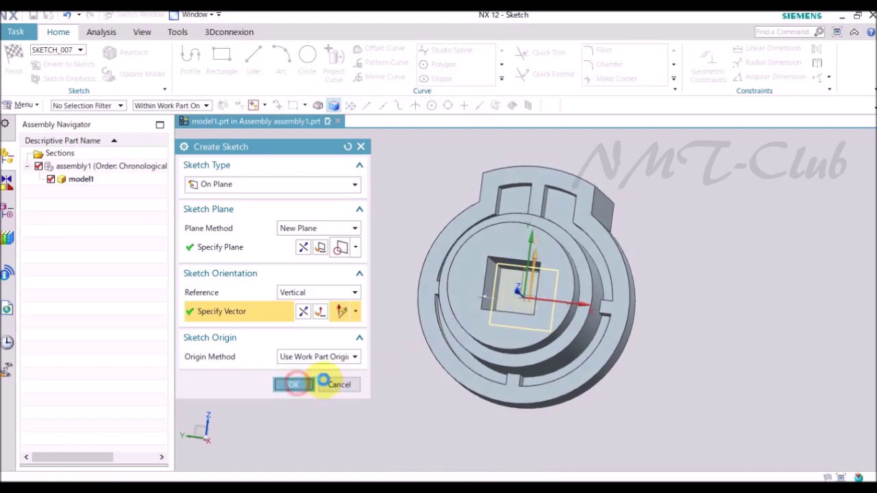
# - Draw a Ø2.5 circle centred on the origin and finish the sketch
pyautogui.click(308, 55)
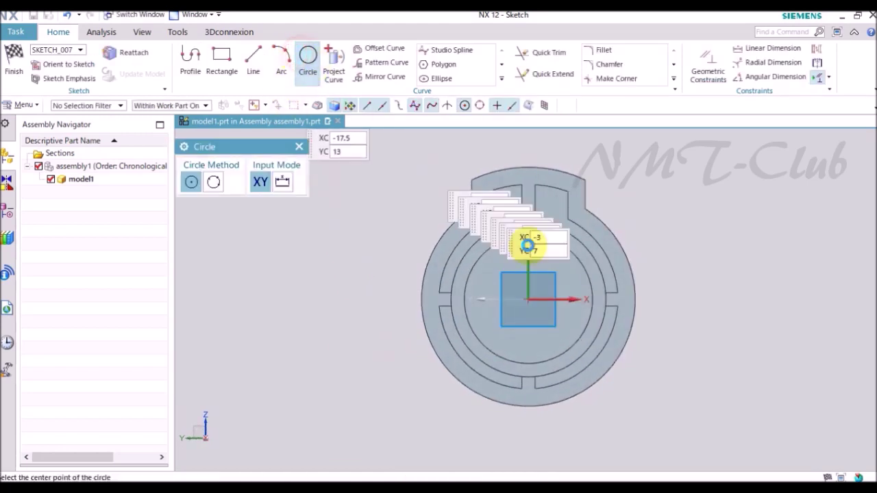
pyautogui.scroll(-3, 538, 286)
pyautogui.click(521, 317)
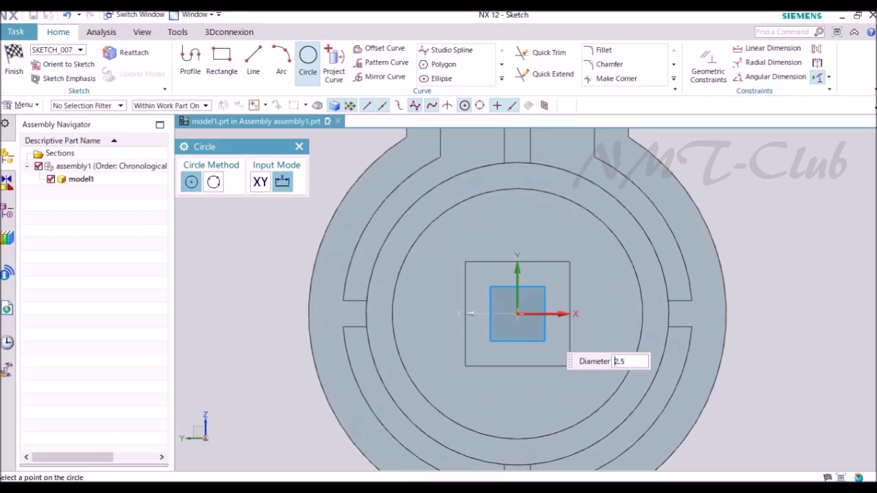
pyautogui.scroll(2, 699, 235)
pyautogui.scroll(2, 621, 313)
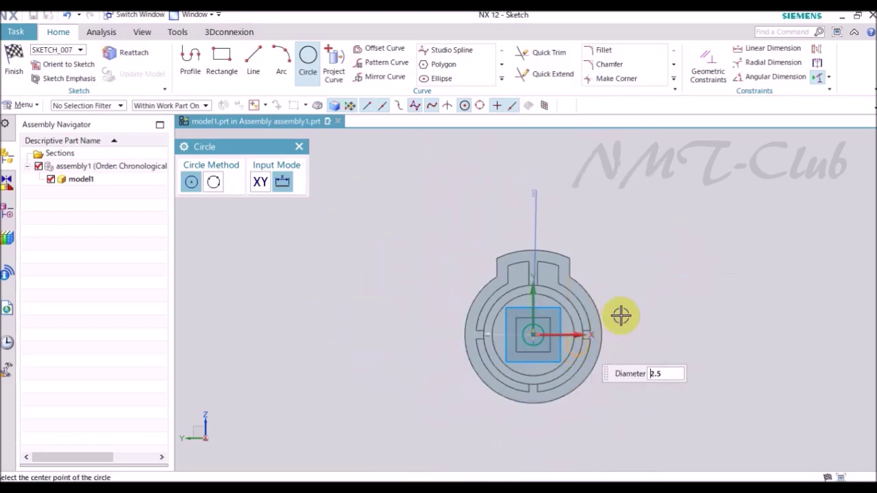
pyautogui.press('Escape')
pyautogui.rightClick(648, 249)
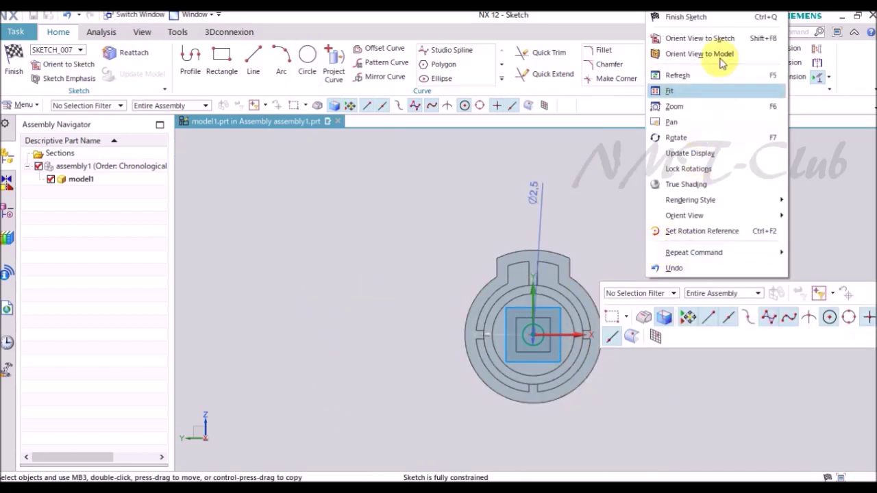
pyautogui.click(712, 19)
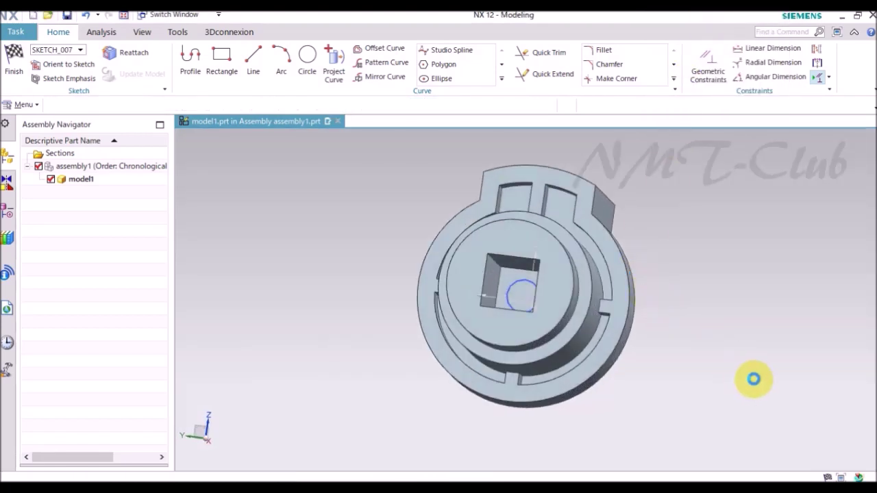
# - Subtract the Ø2.5 bore Until Extended to the shaft's far end face
pyautogui.moveTo(709, 381)
pyautogui.mouseDown(button='middle')
pyautogui.moveTo(556, 337)
pyautogui.moveTo(309, 290)
pyautogui.mouseUp(button='middle')
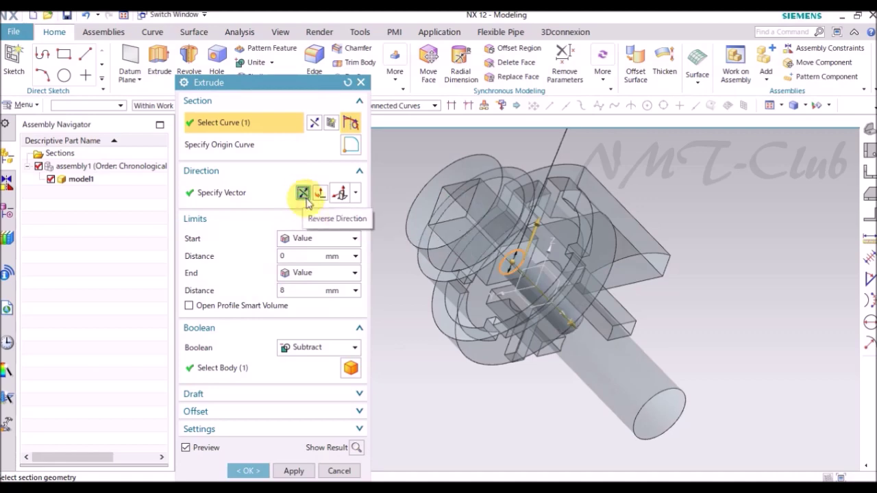
pyautogui.click(299, 274)
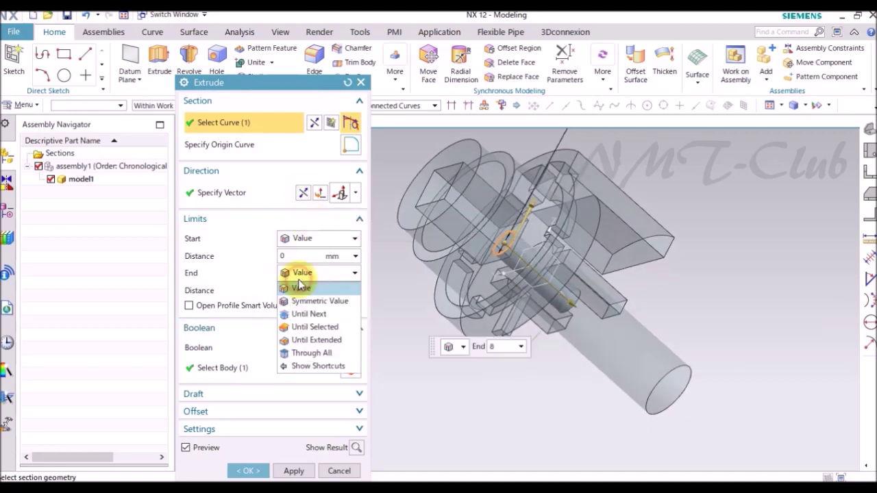
pyautogui.click(301, 339)
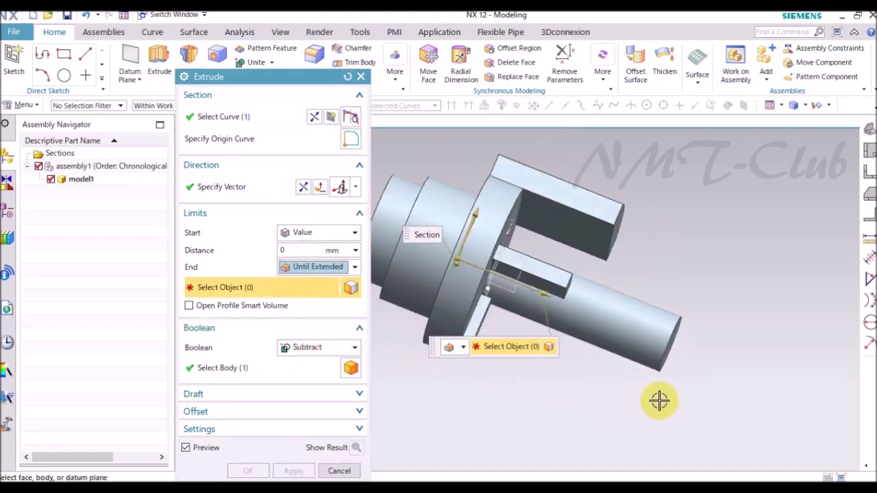
pyautogui.click(644, 330)
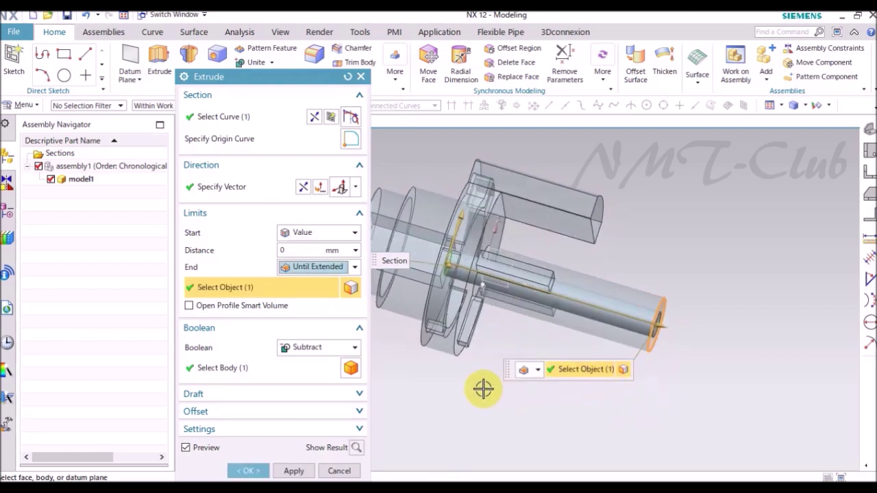
pyautogui.click(255, 471)
pyautogui.moveTo(523, 397)
pyautogui.mouseDown(button='middle')
pyautogui.moveTo(642, 399)
pyautogui.moveTo(368, 333)
pyautogui.mouseUp(button='middle')
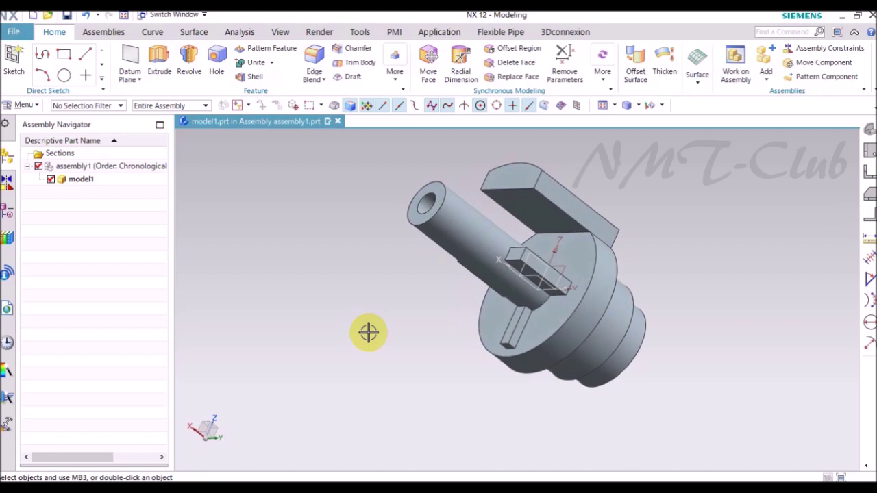
# - Change the part body's display colour to Powder Gray (ID 15)
pyautogui.hotkey('ctrl', 'j')
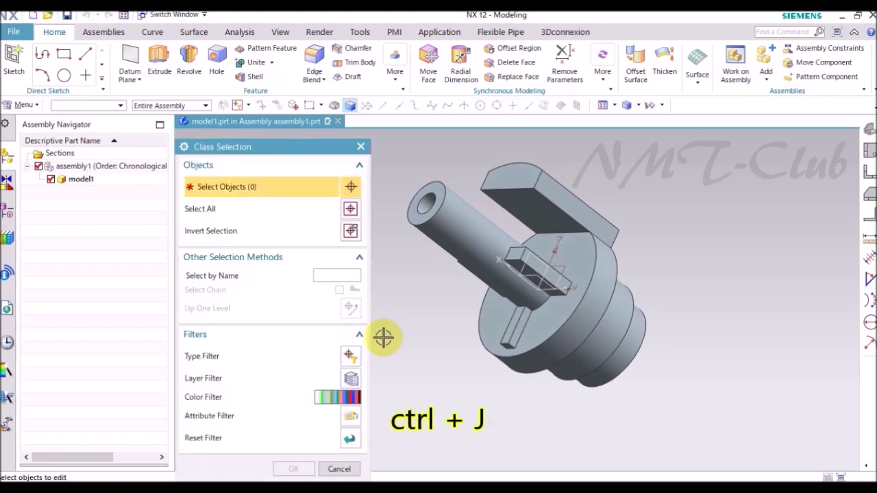
pyautogui.click(499, 336)
pyautogui.middleClick(421, 327)
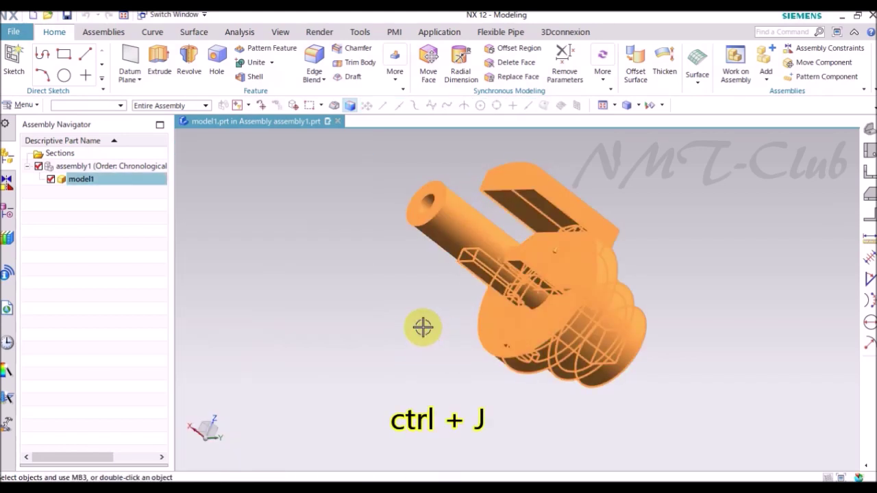
pyautogui.click(329, 182)
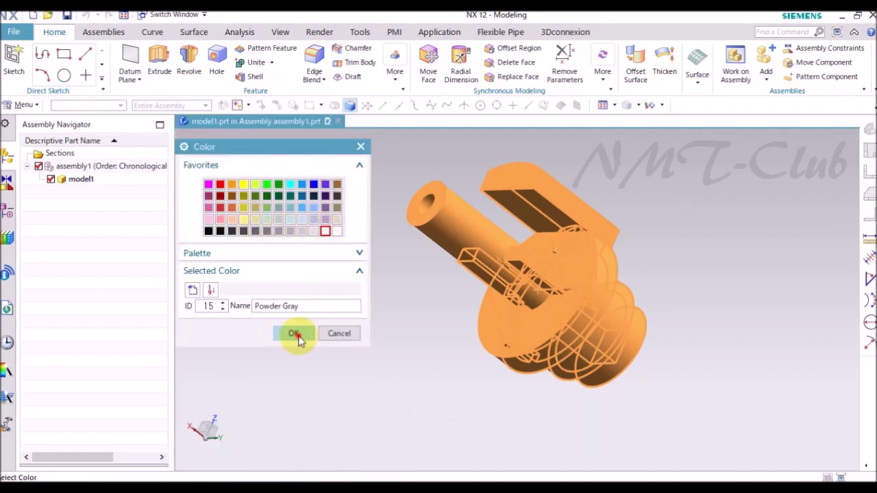
pyautogui.click(294, 333)
pyautogui.middleClick(476, 389)
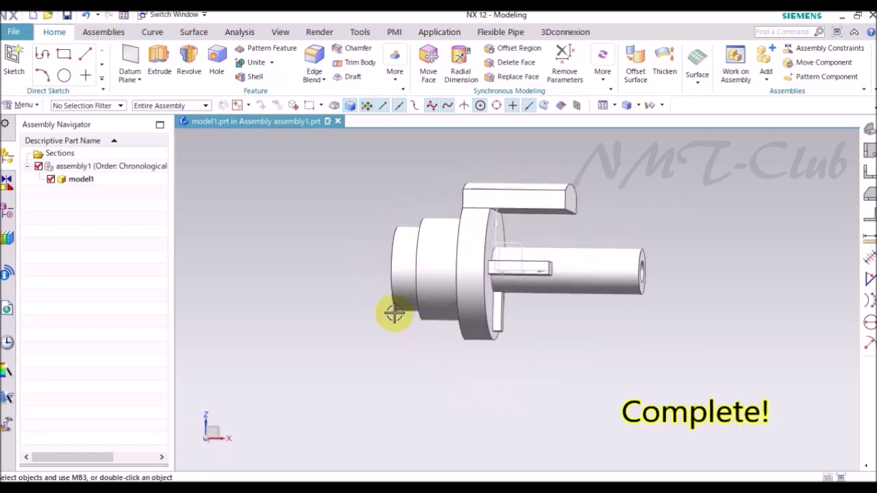
# - Make assembly1 the work part again and create a new Model-template component model2
pyautogui.rightClick(336, 237)
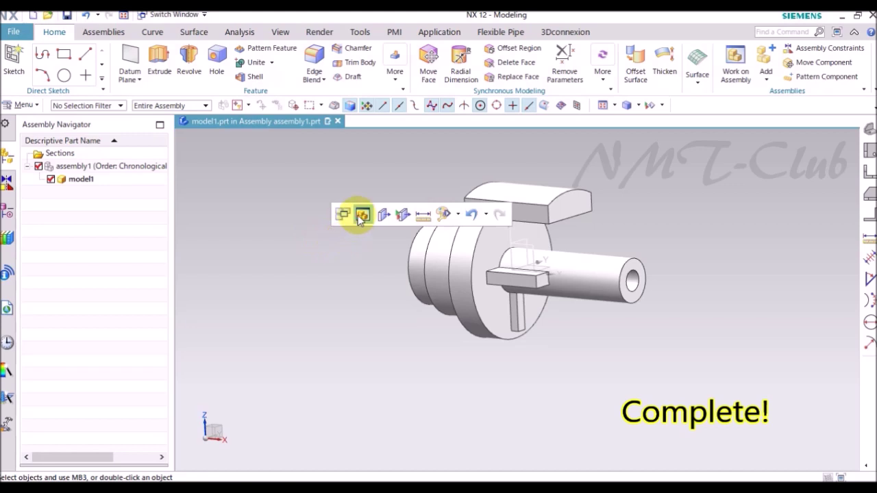
pyautogui.click(361, 216)
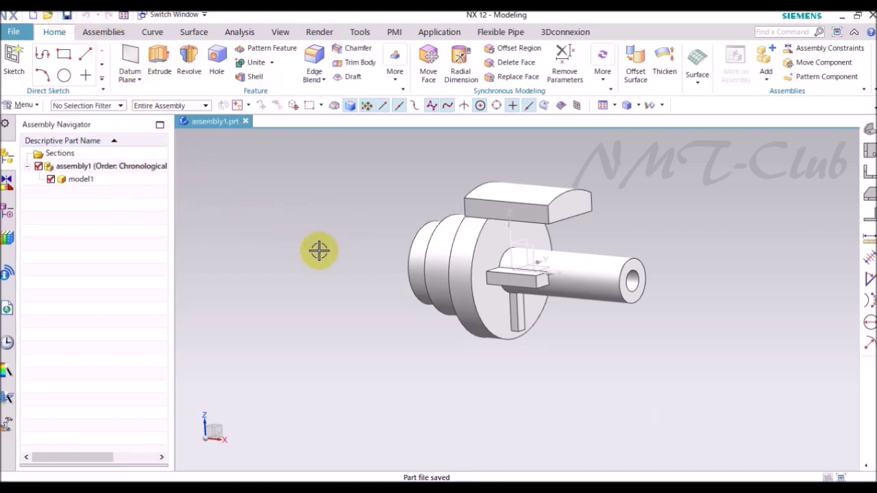
pyautogui.click(105, 34)
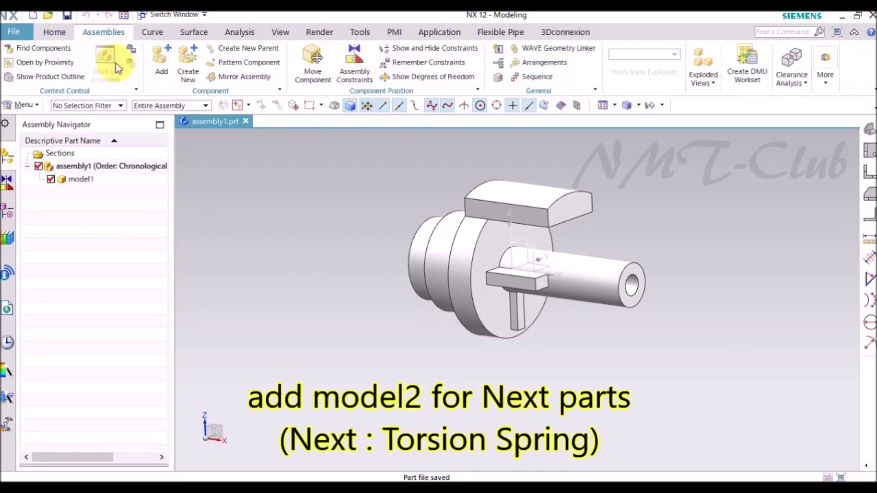
pyautogui.click(188, 65)
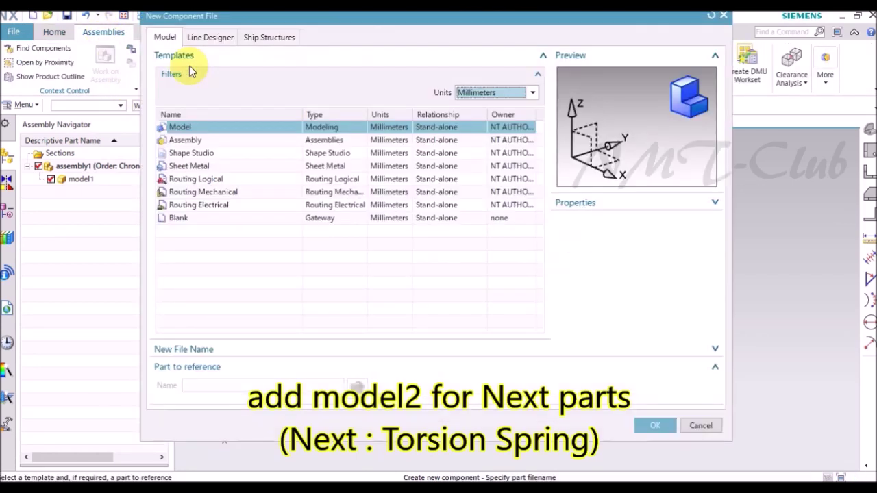
pyautogui.click(655, 424)
pyautogui.click(292, 336)
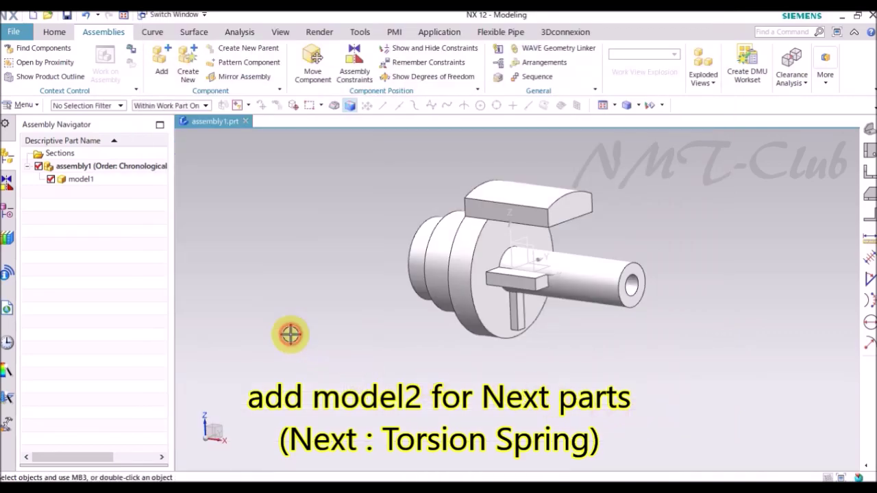